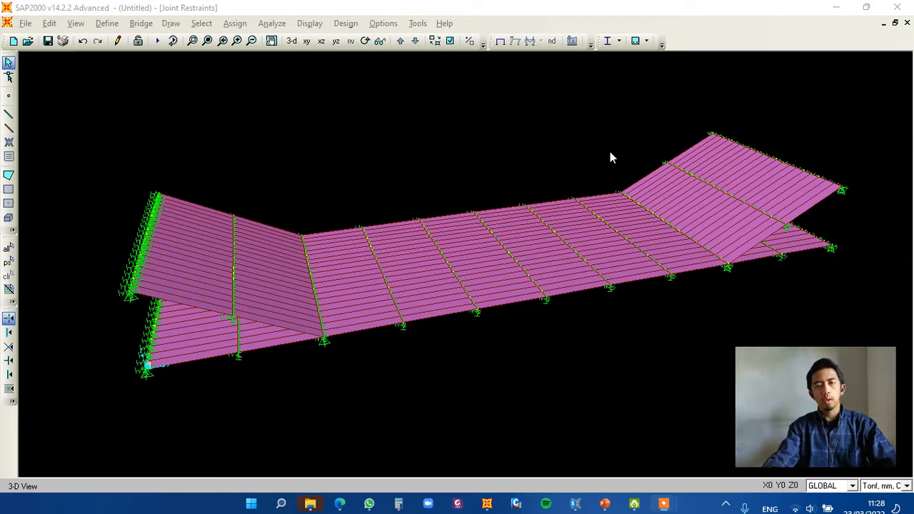
# Add a load pattern named BEBAN AIR with the type SUPER DEAD and a self weight multiplier of 0
pyautogui.click(136, 6)
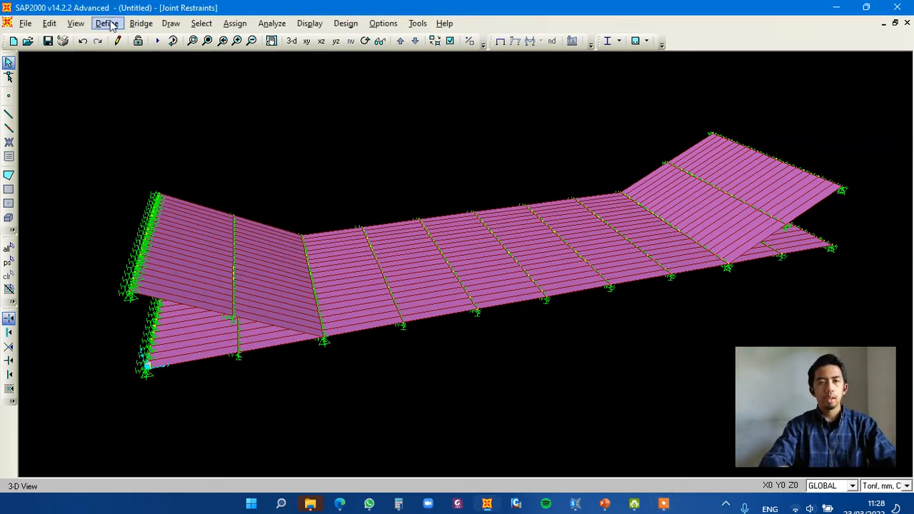
pyautogui.click(107, 24)
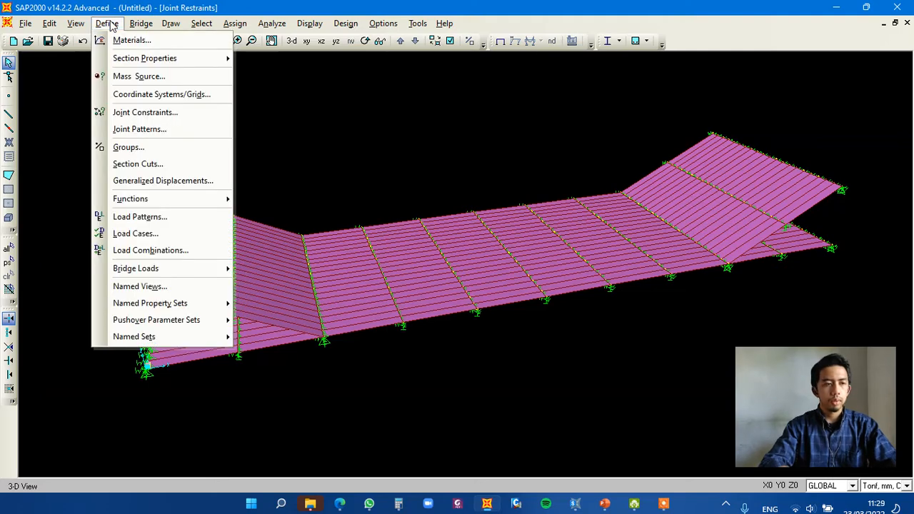
pyautogui.click(182, 217)
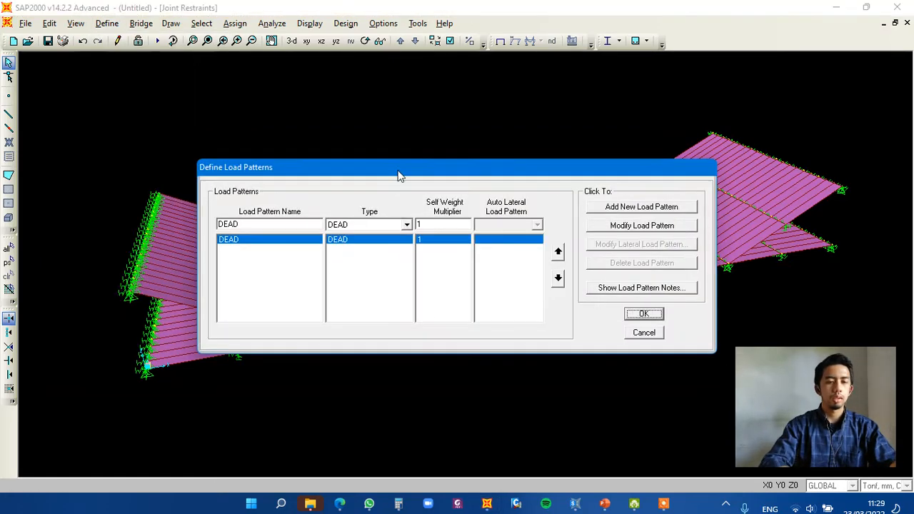
pyautogui.moveTo(400, 176); pyautogui.dragTo(418, 88)
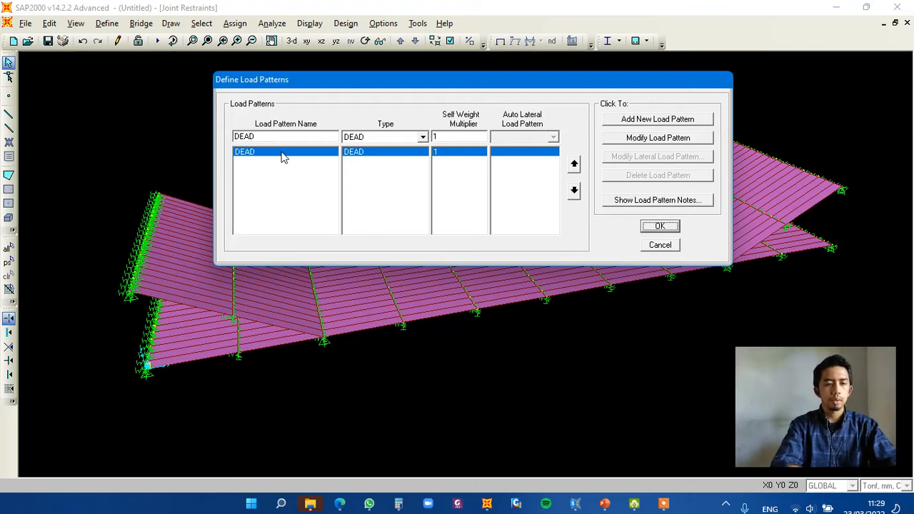
pyautogui.doubleClick(317, 136)
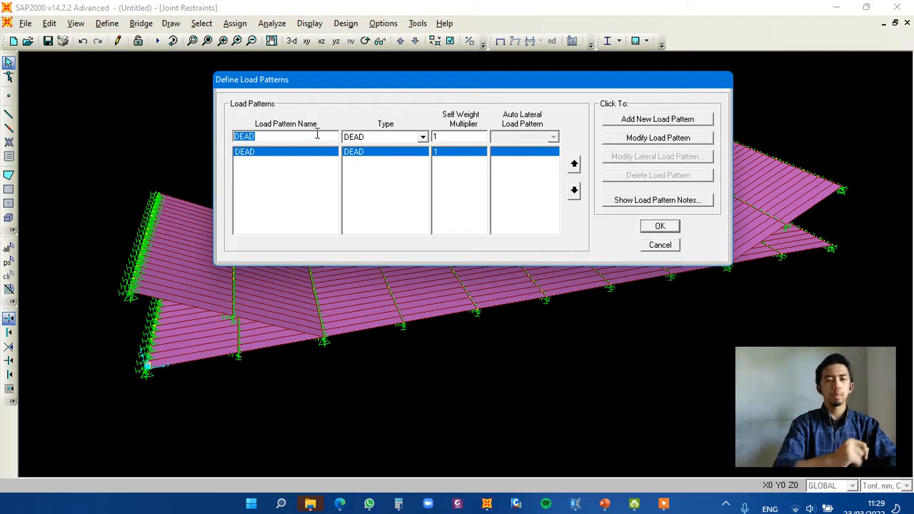
pyautogui.write('be')
pyautogui.press('BackSpace')
pyautogui.press('BackSpace')
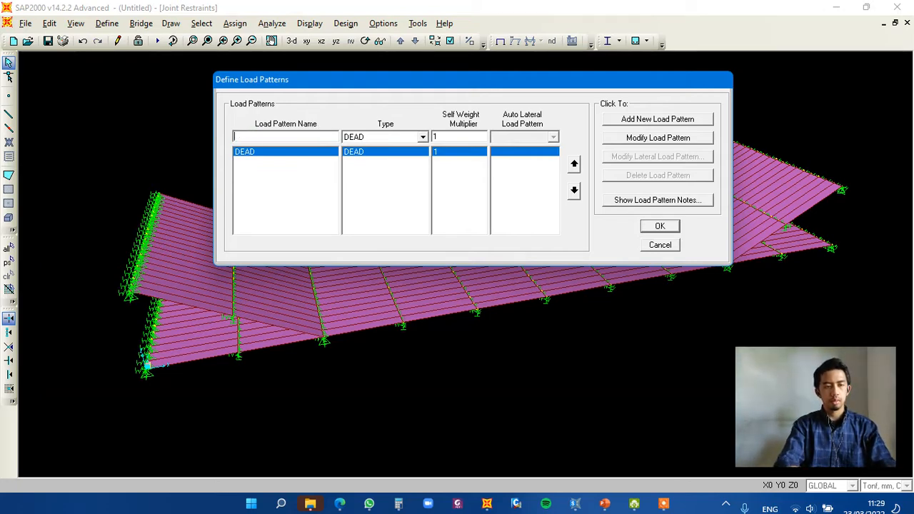
pyautogui.write('BEBAN AIR')
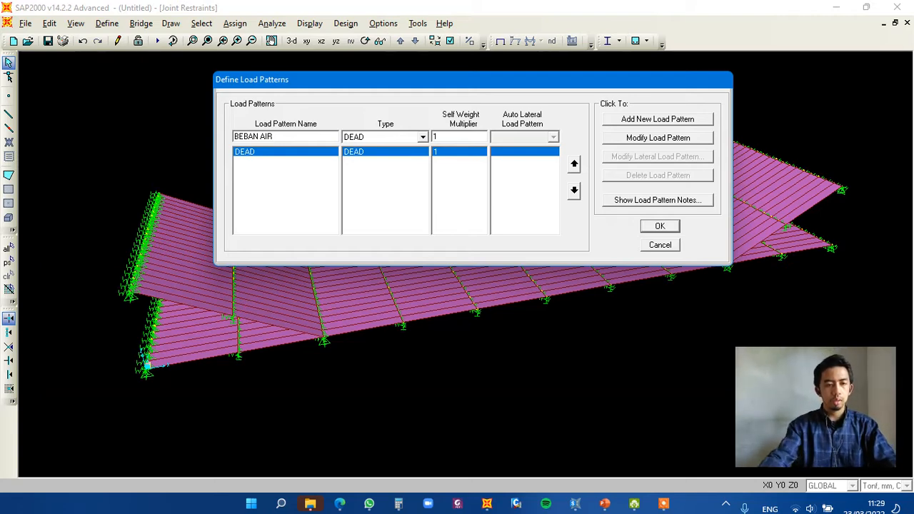
pyautogui.click(422, 137)
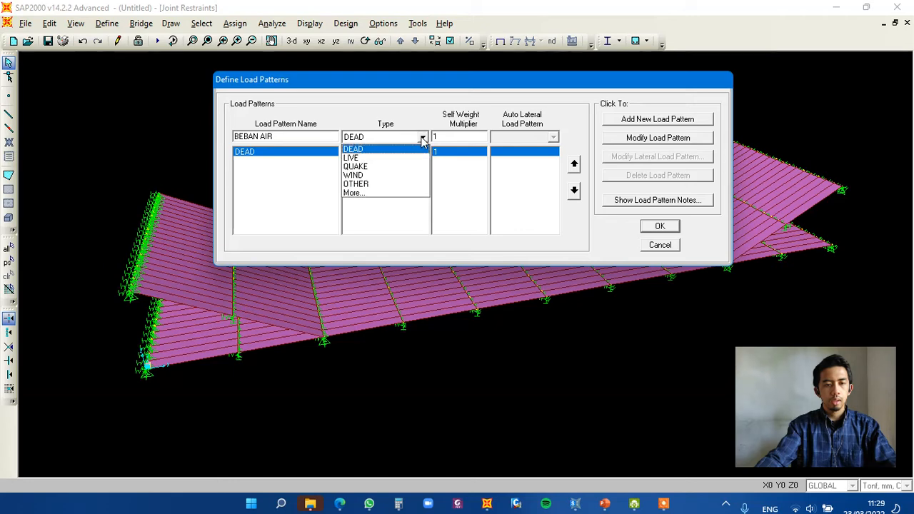
pyautogui.scroll(-1, 382, 198)
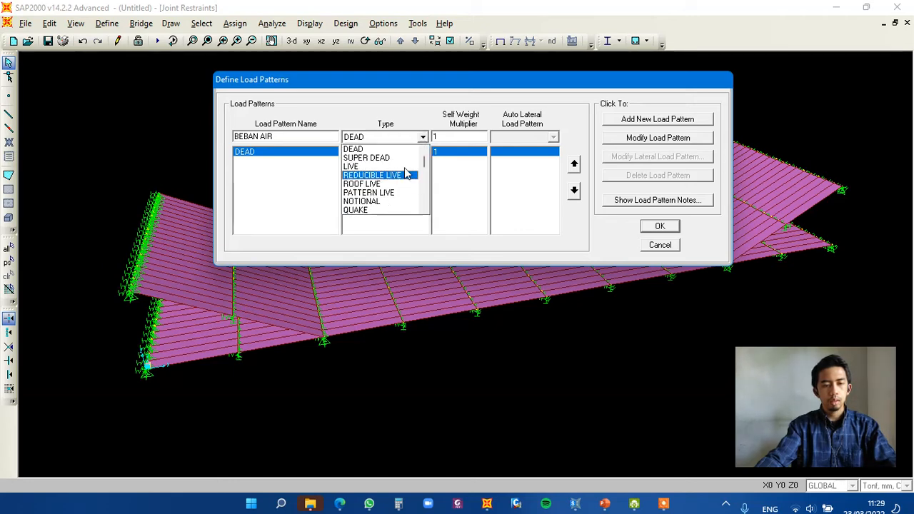
pyautogui.click(400, 159)
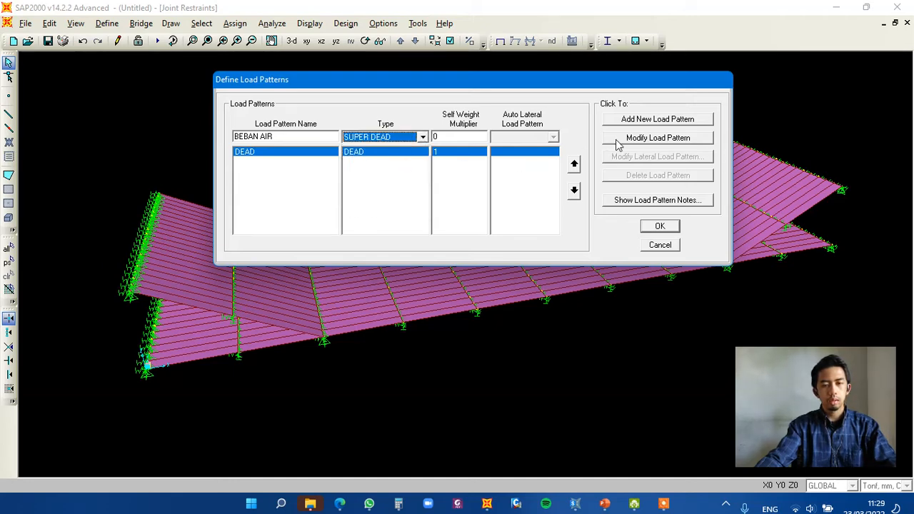
pyautogui.click(658, 120)
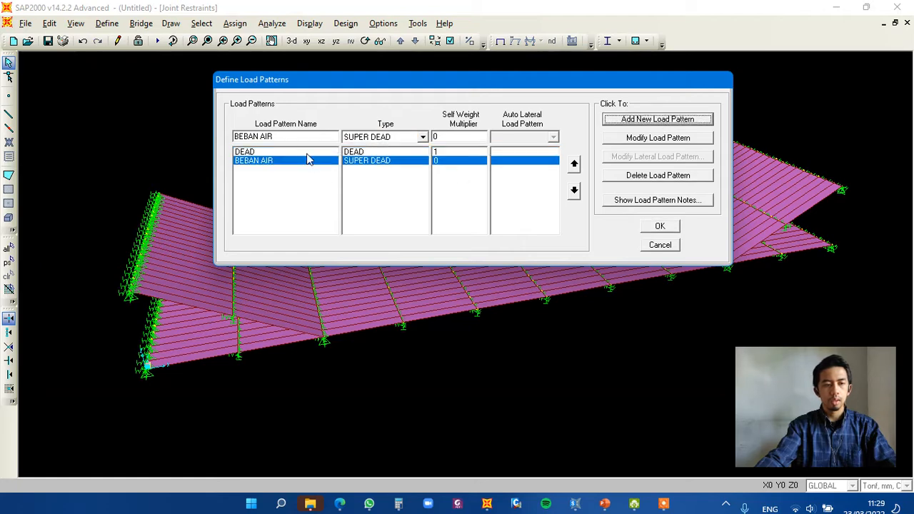
# Add another load pattern named BEBAN SEDIMENTASI with the type SUPER DEAD and a self weight multiplier of 0
pyautogui.click(292, 134)
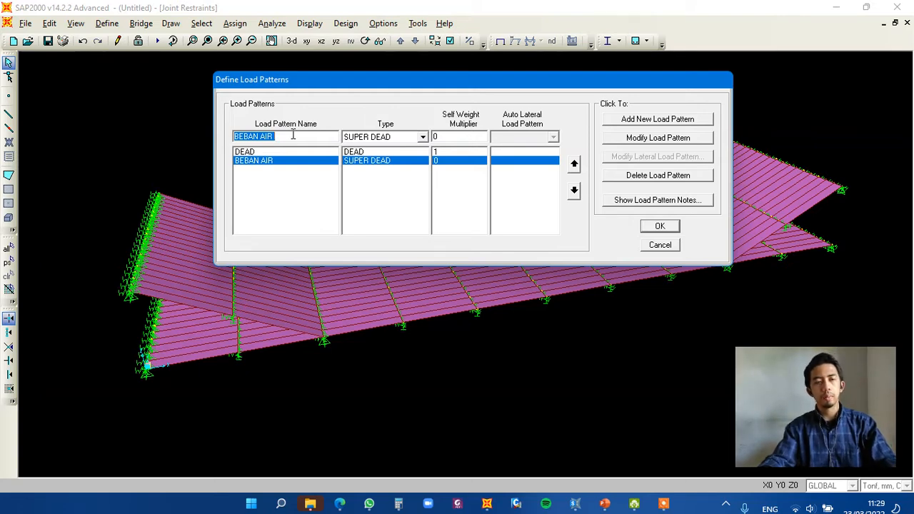
pyautogui.write('BEBAN')
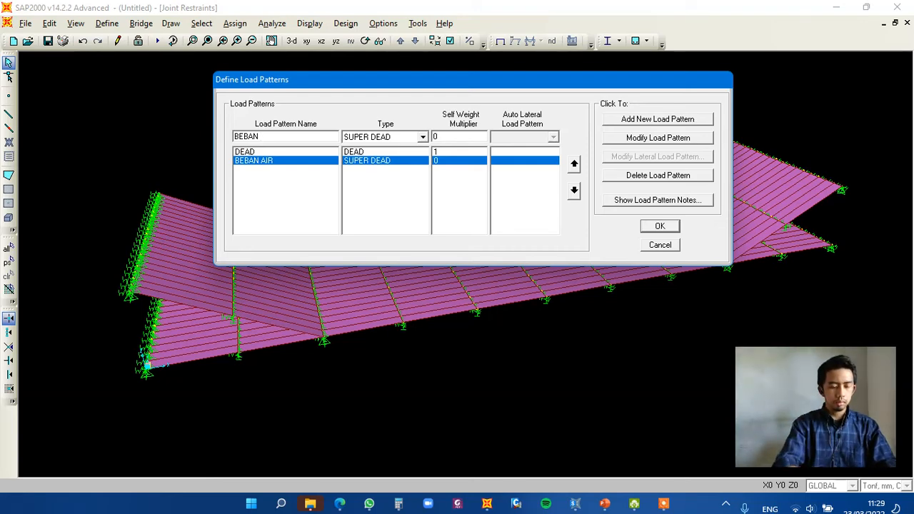
pyautogui.write('SEDIMENTASI')
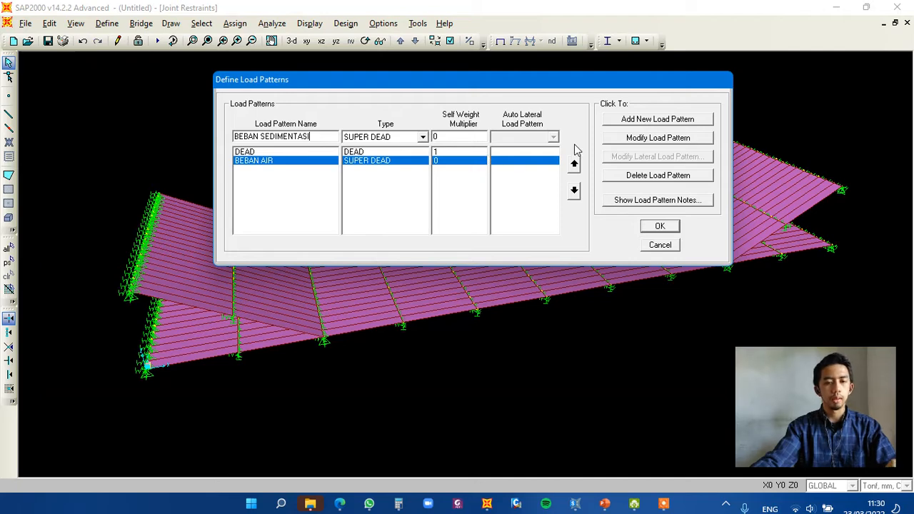
pyautogui.click(651, 121)
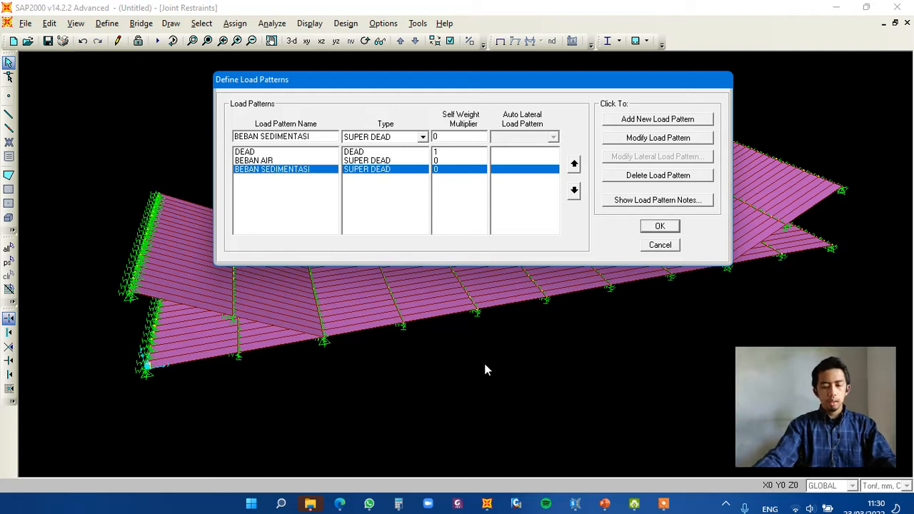
# Examine the culvert section drawing in the gorong - gorong PowerPoint presentation and return to the SAP2000 model
pyautogui.moveTo(603, 500)
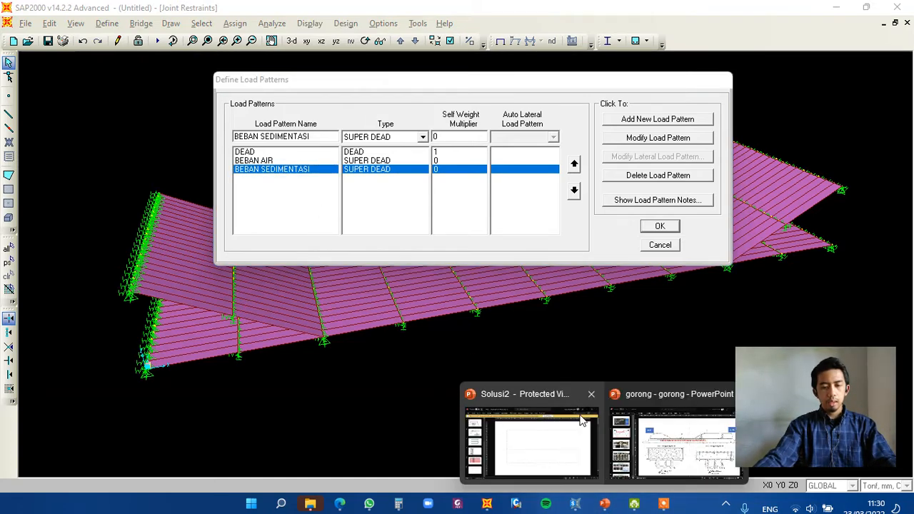
pyautogui.click(664, 429)
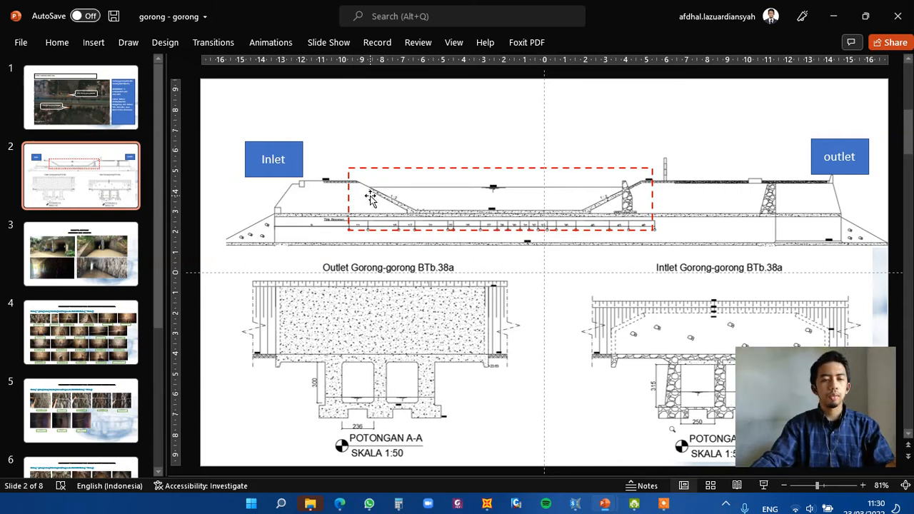
pyautogui.hotkey('alt', 'Tab')
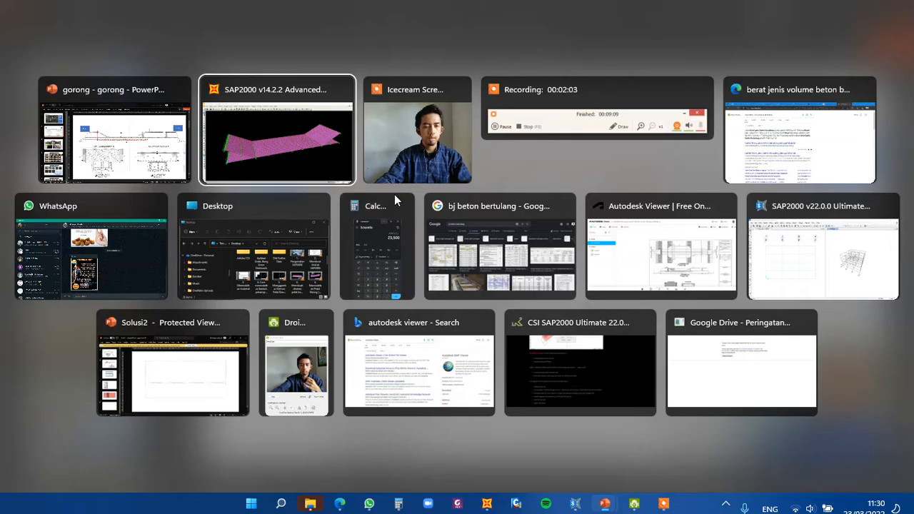
pyautogui.click(310, 160)
# Add a SUPER DEAD load pattern named BEBAN TANAH AKTIF and accept the load pattern definitions
pyautogui.click(326, 139)
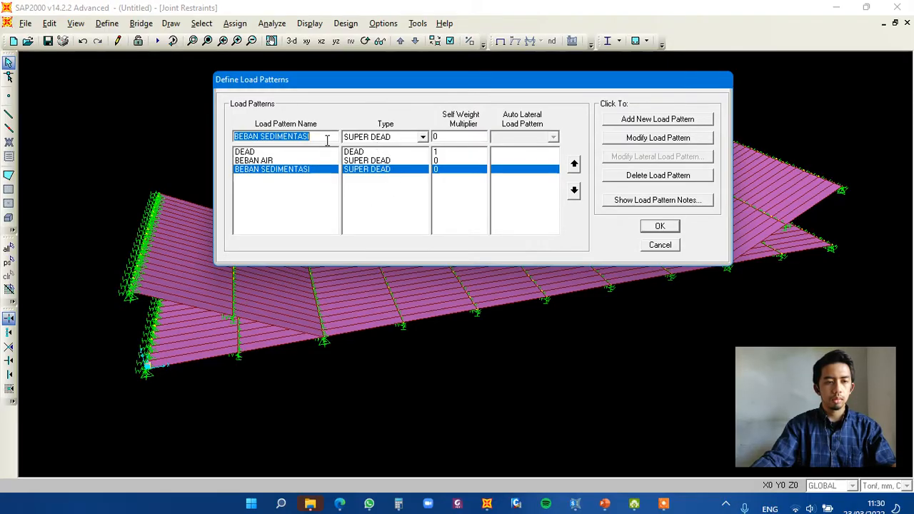
pyautogui.write('BEB')
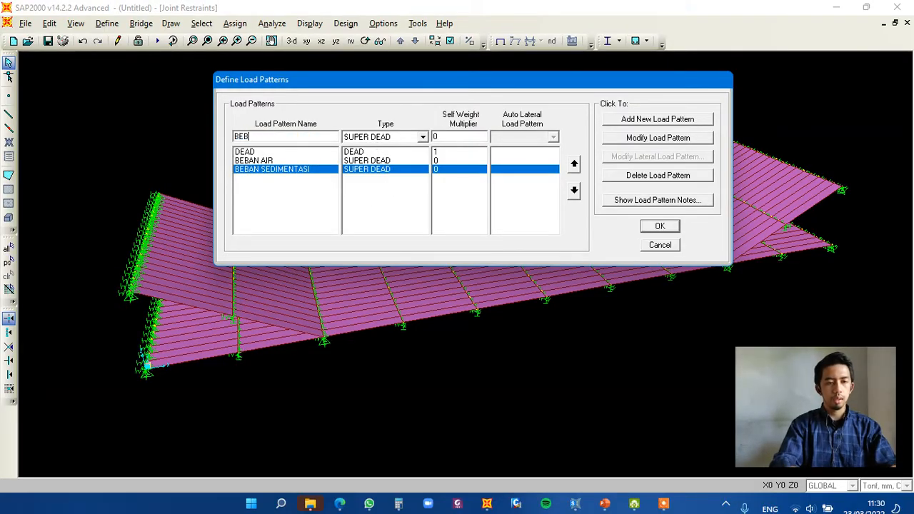
pyautogui.write('AN TANAH AKTIF')
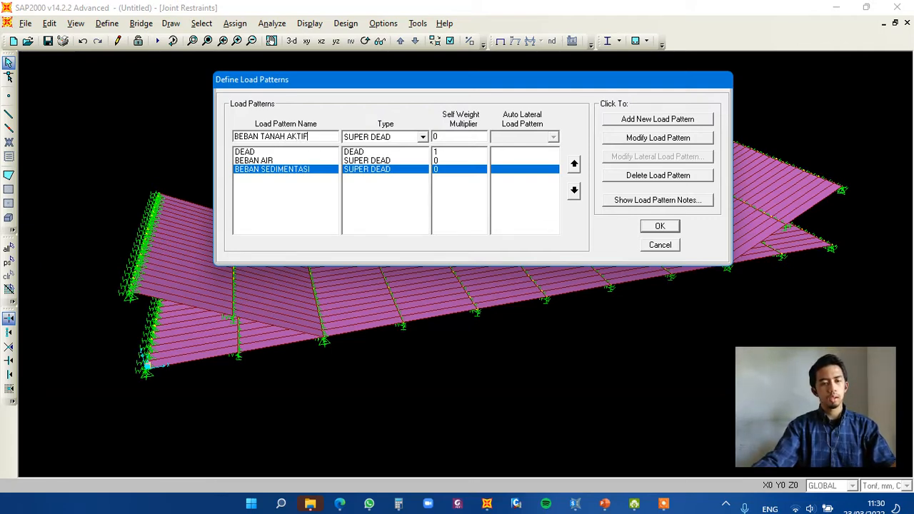
pyautogui.click(664, 122)
pyautogui.click(671, 230)
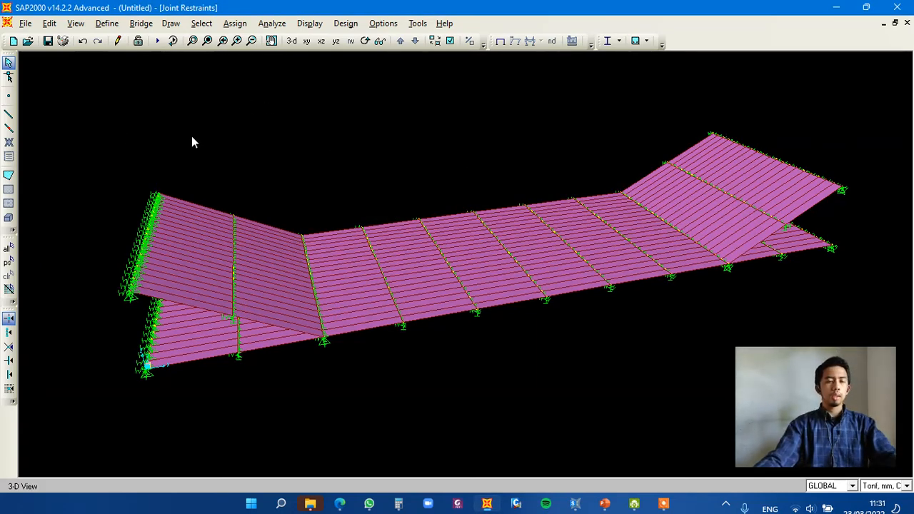
# Create a new Linear Add load combination containing the DEAD load case with a scale factor of 1.2
pyautogui.click(107, 23)
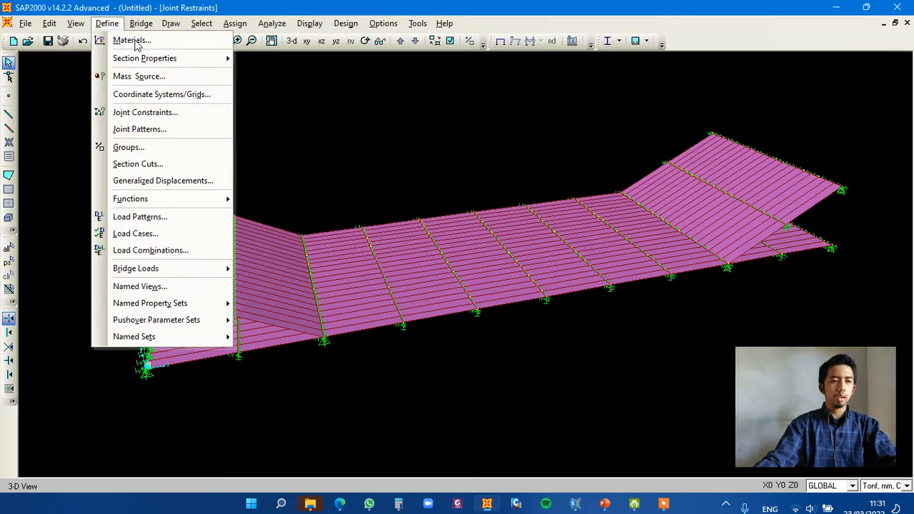
pyautogui.click(150, 250)
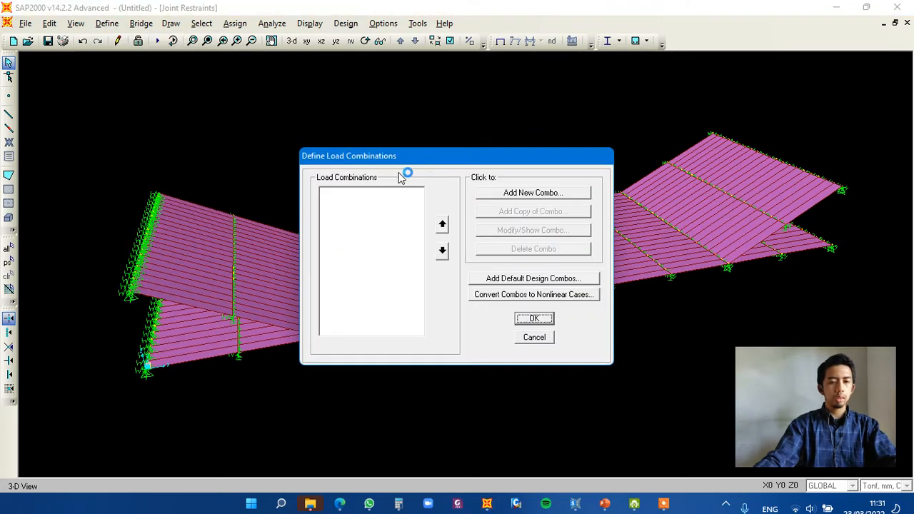
pyautogui.click(526, 196)
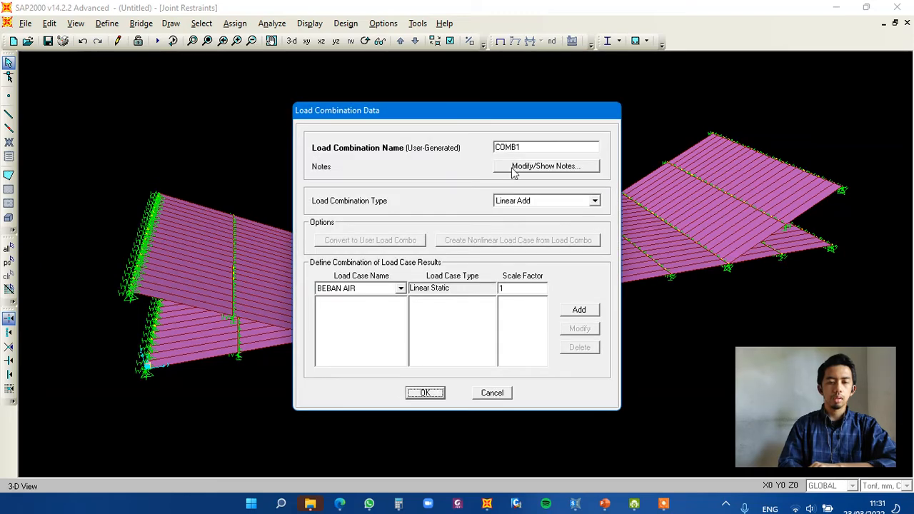
pyautogui.moveTo(504, 116); pyautogui.dragTo(660, 69)
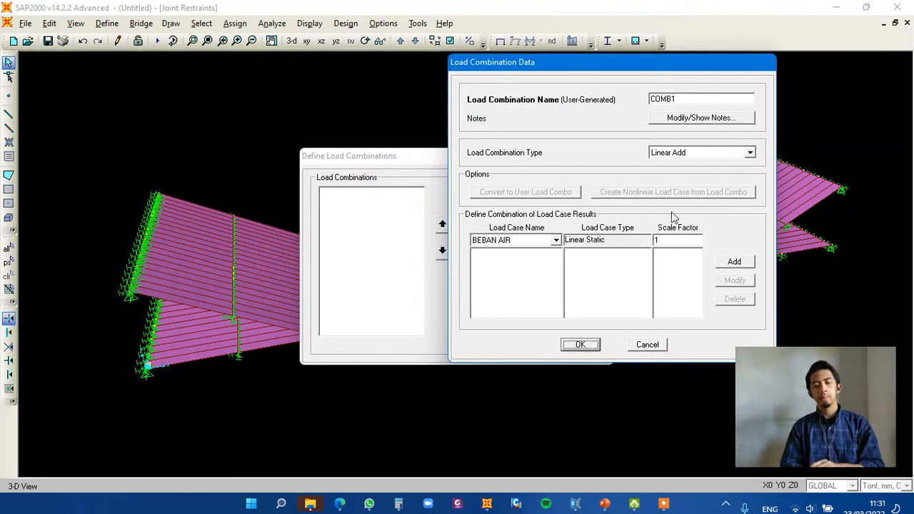
pyautogui.click(557, 240)
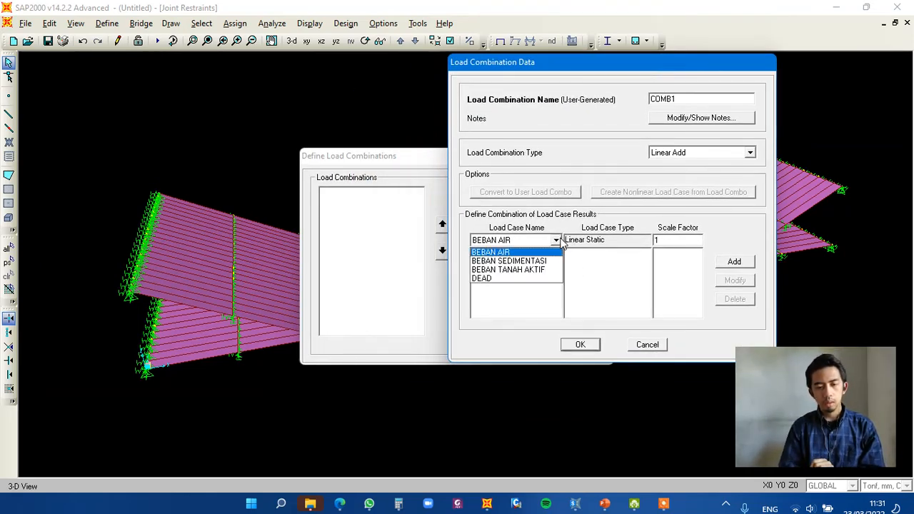
pyautogui.click(537, 279)
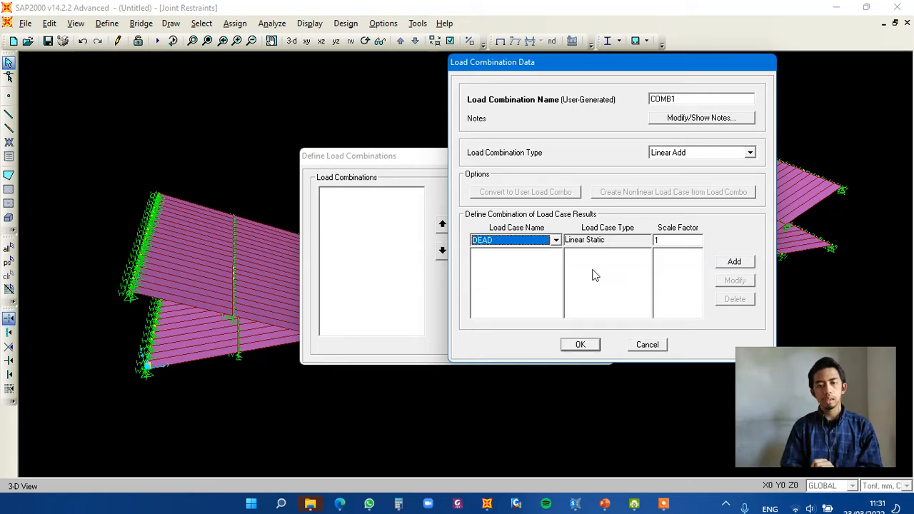
pyautogui.click(679, 241)
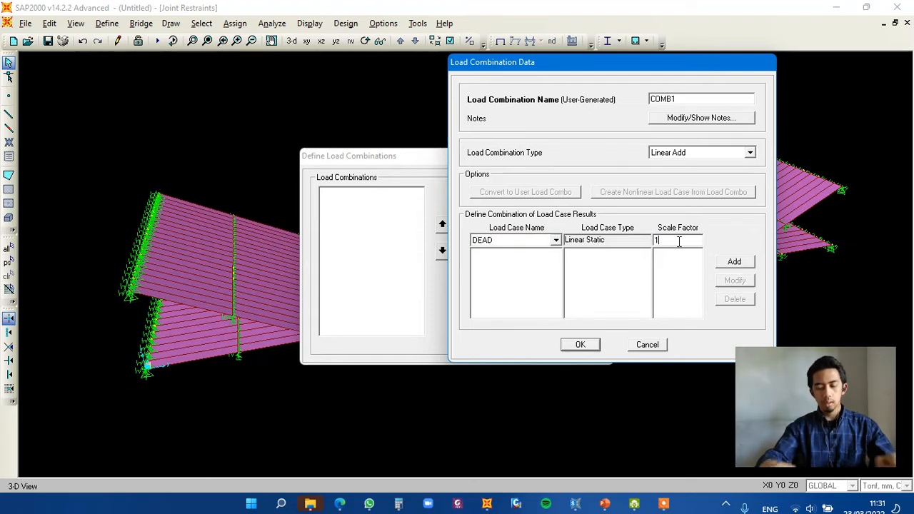
pyautogui.write('1.')
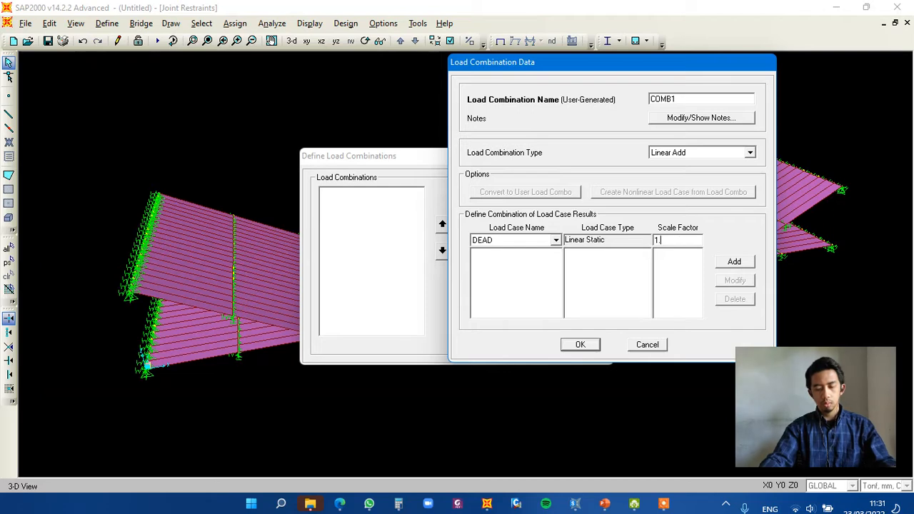
pyautogui.write('2')
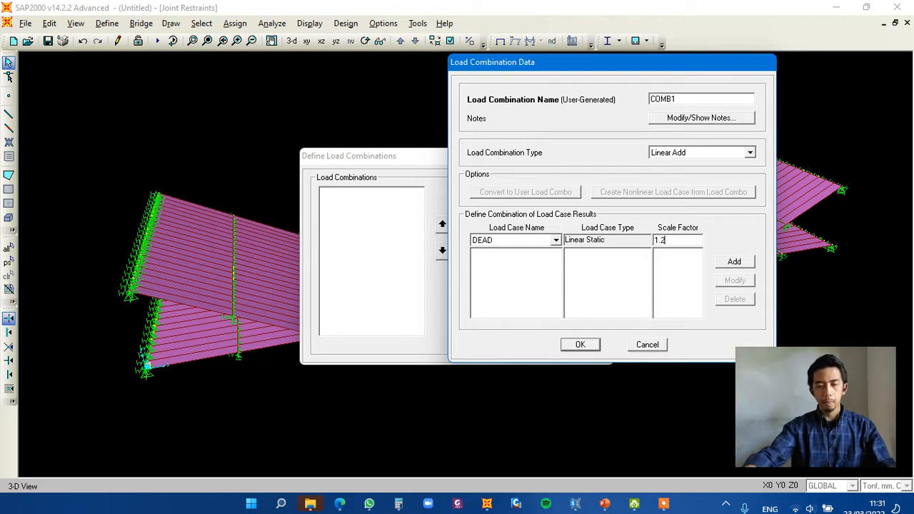
pyautogui.click(588, 349)
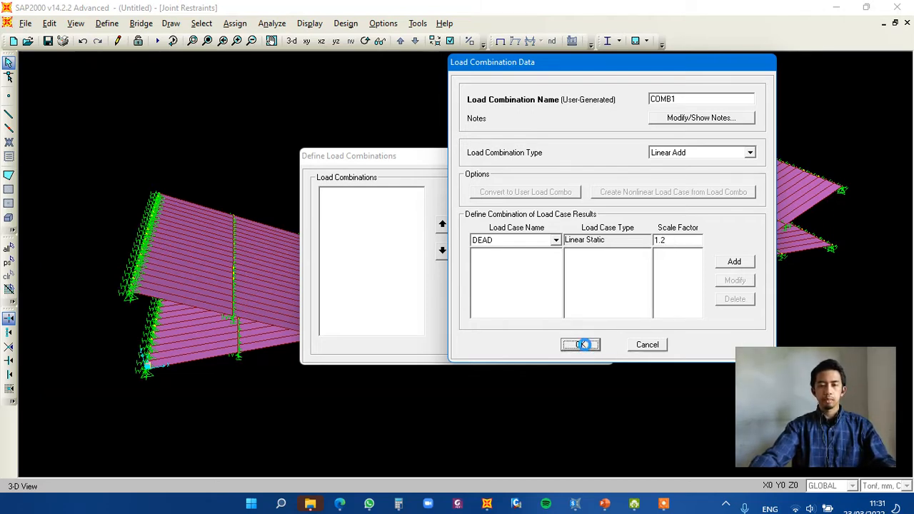
pyautogui.click(434, 299)
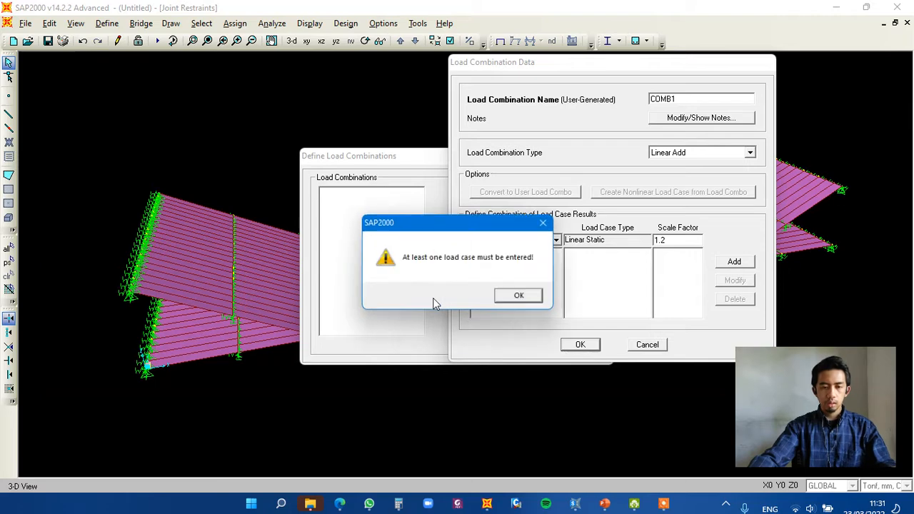
pyautogui.click(528, 296)
pyautogui.click(739, 262)
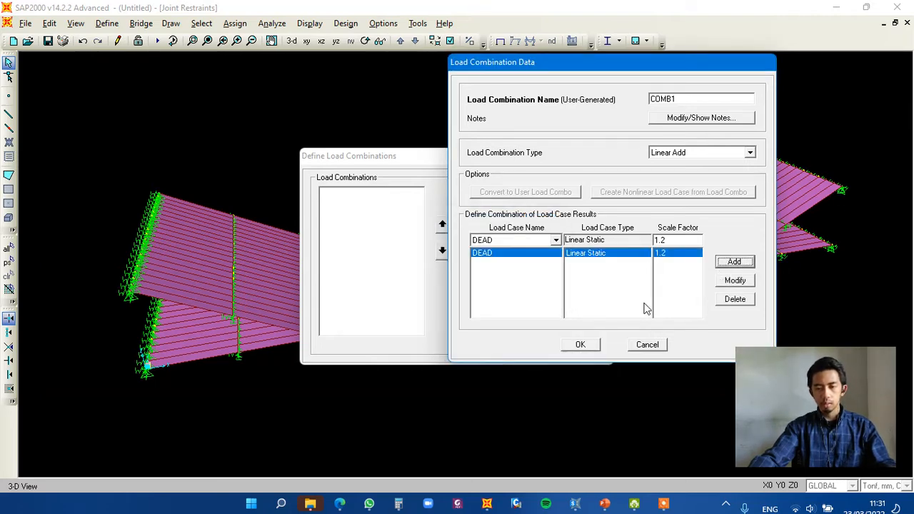
pyautogui.click(587, 344)
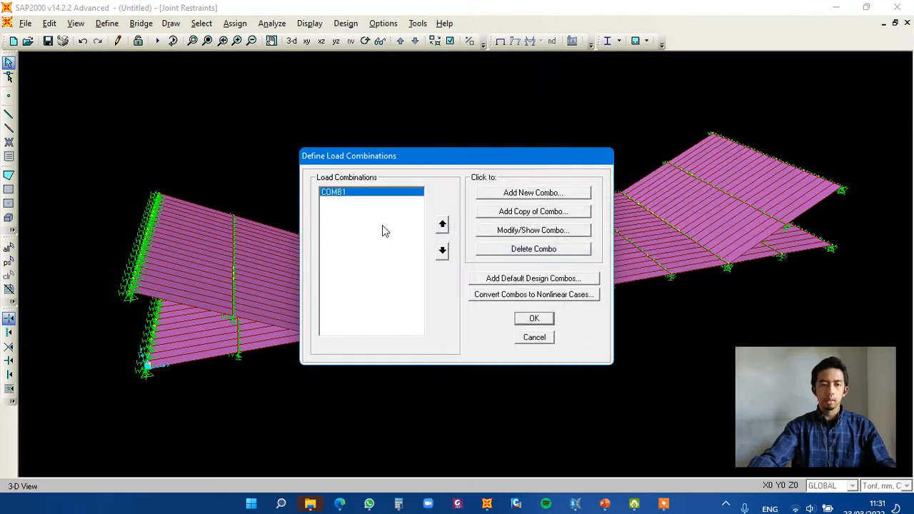
# Create a second Linear Add load combination containing the DEAD load case with a scale factor of 1.2
pyautogui.click(509, 192)
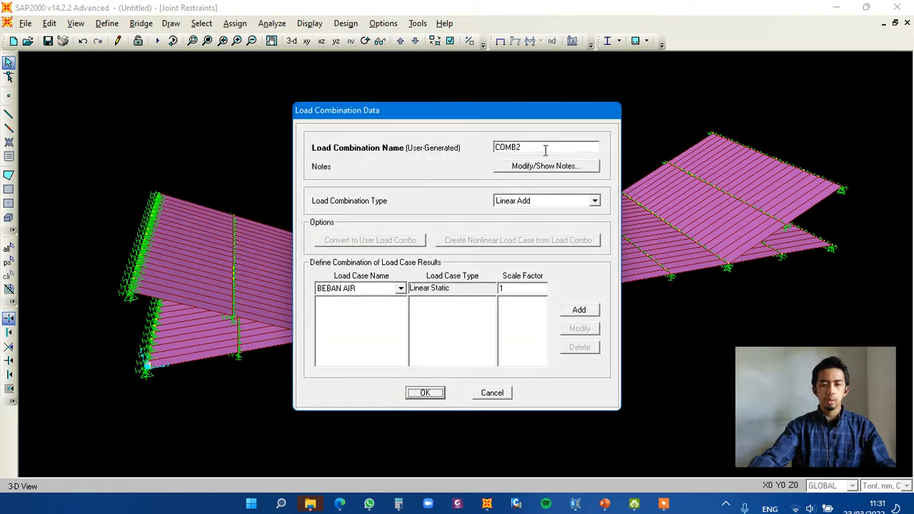
pyautogui.click(401, 288)
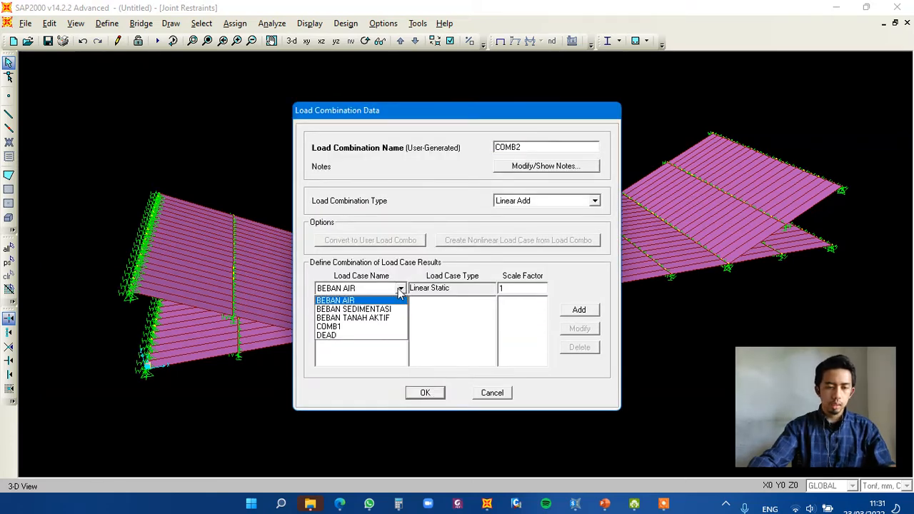
pyautogui.click(346, 335)
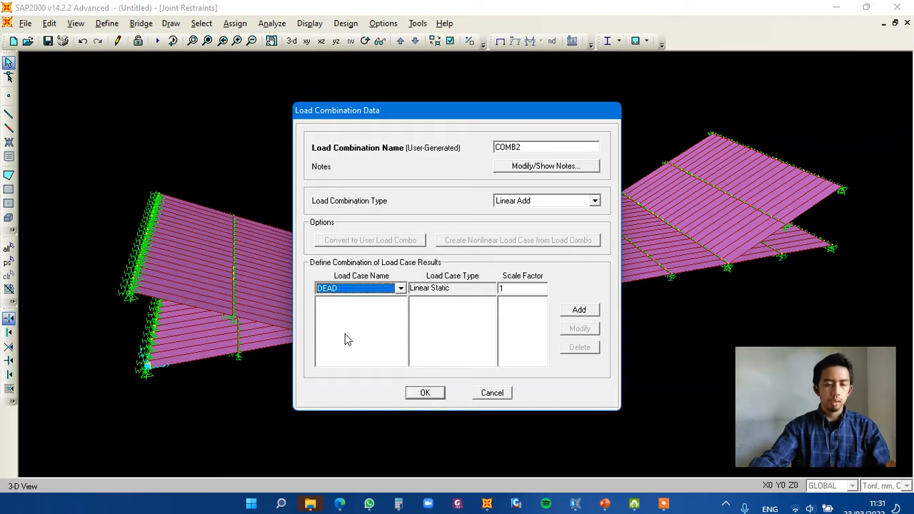
pyautogui.click(578, 311)
pyautogui.click(519, 289)
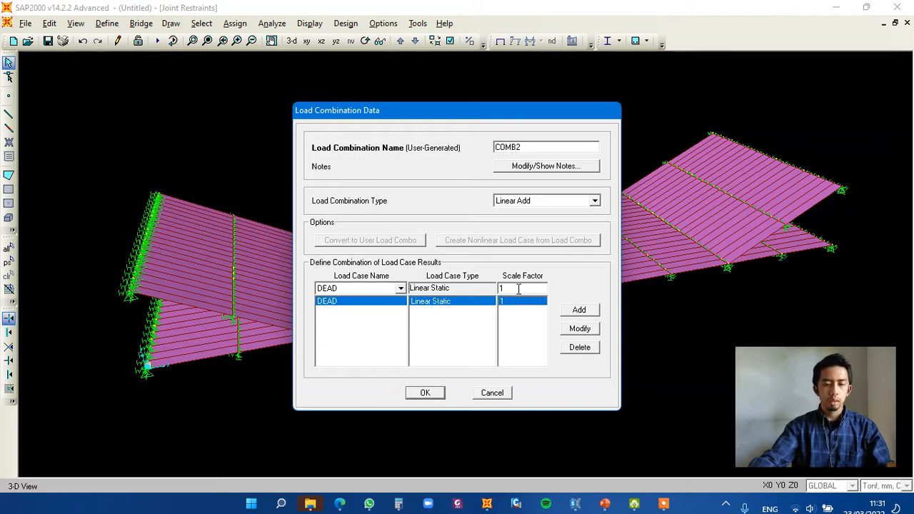
pyautogui.write('.2')
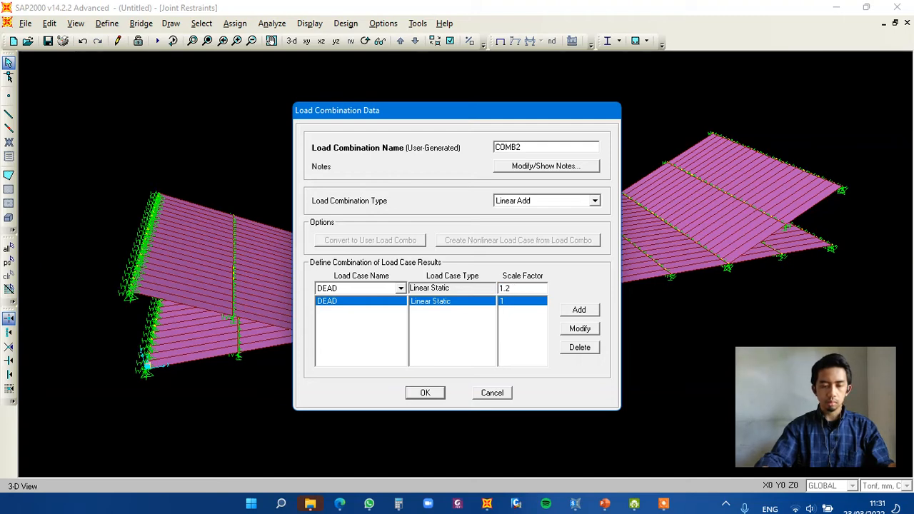
pyautogui.click(579, 328)
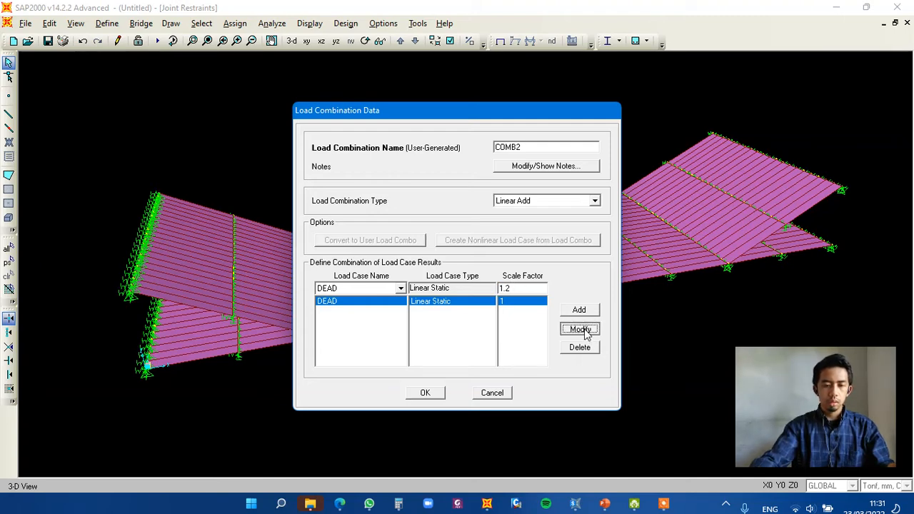
# Add the BEBAN AIR and BEBAN SEDIMENTASI load cases to the second combination, each with a scale factor of 1.2
pyautogui.click(401, 288)
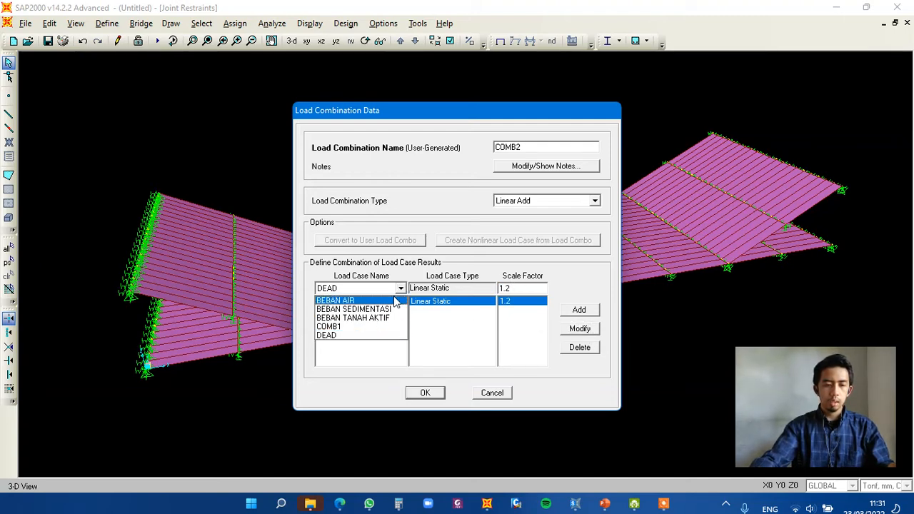
pyautogui.click(395, 301)
pyautogui.click(579, 310)
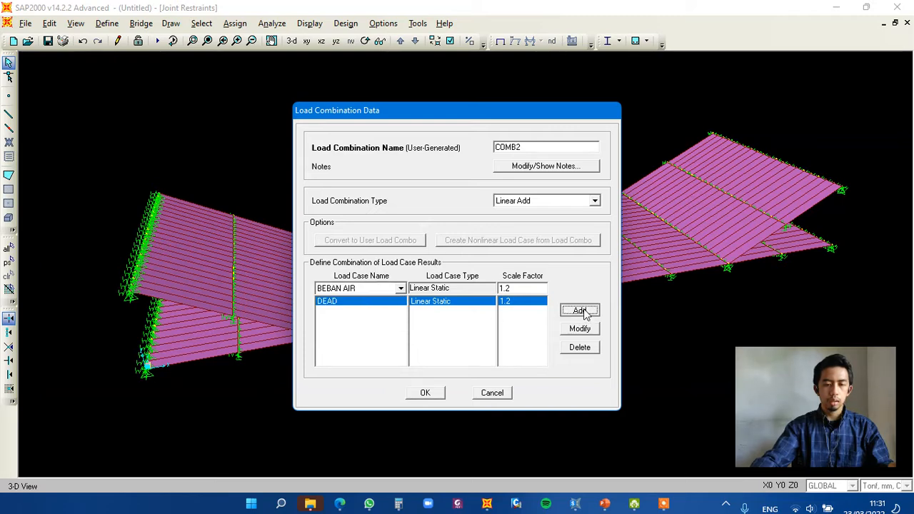
pyautogui.click(400, 287)
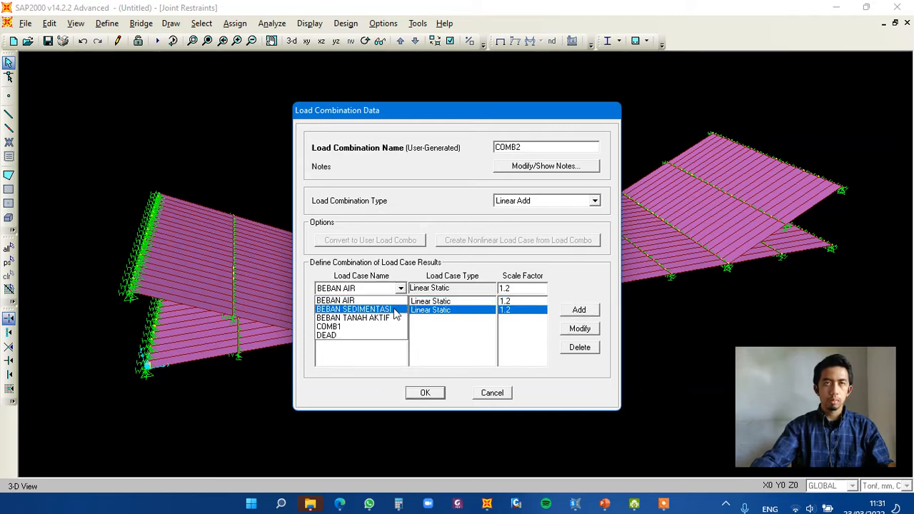
pyautogui.click(395, 309)
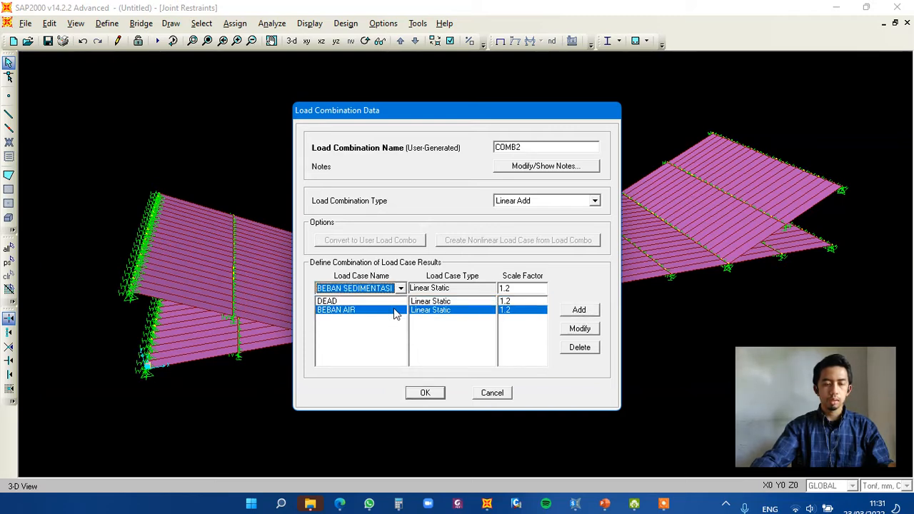
pyautogui.click(579, 310)
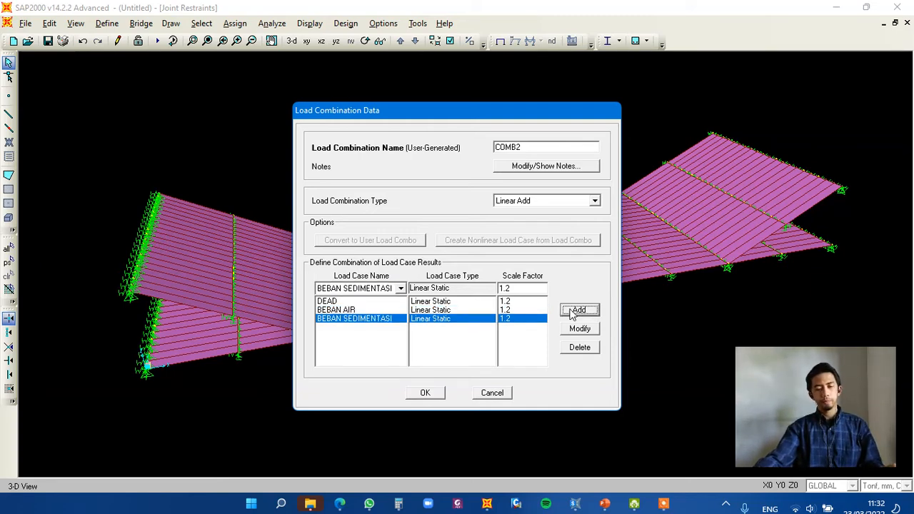
# Add BEBAN TANAH AKTIF with a scale factor of 1.2 to the second combination and accept the load combination definitions
pyautogui.click(401, 289)
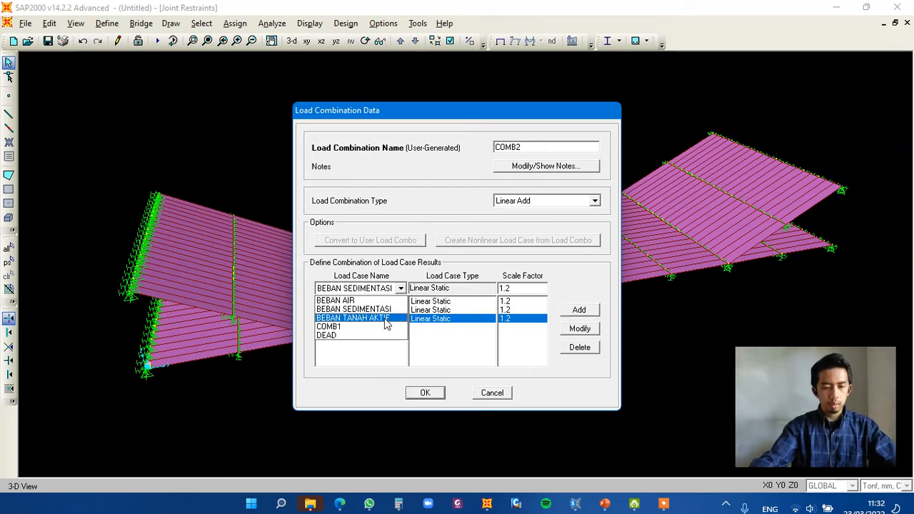
pyautogui.click(386, 318)
pyautogui.click(579, 311)
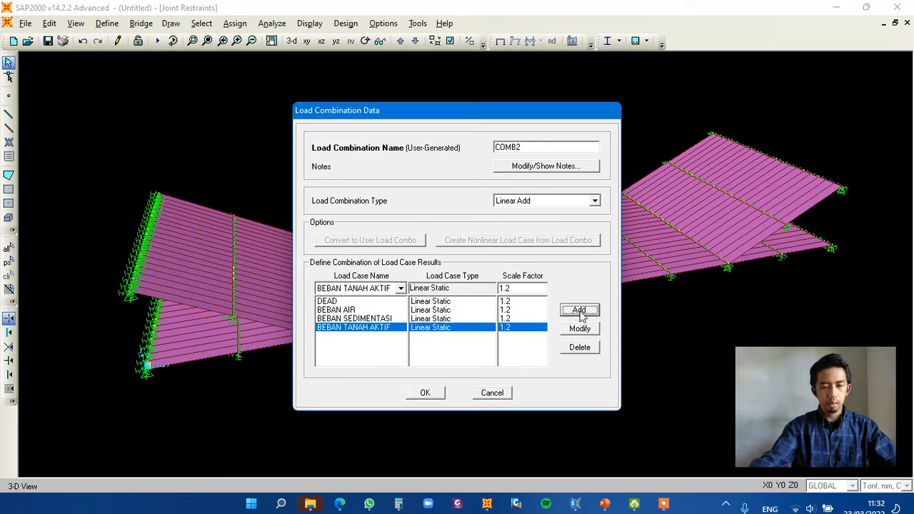
pyautogui.click(427, 394)
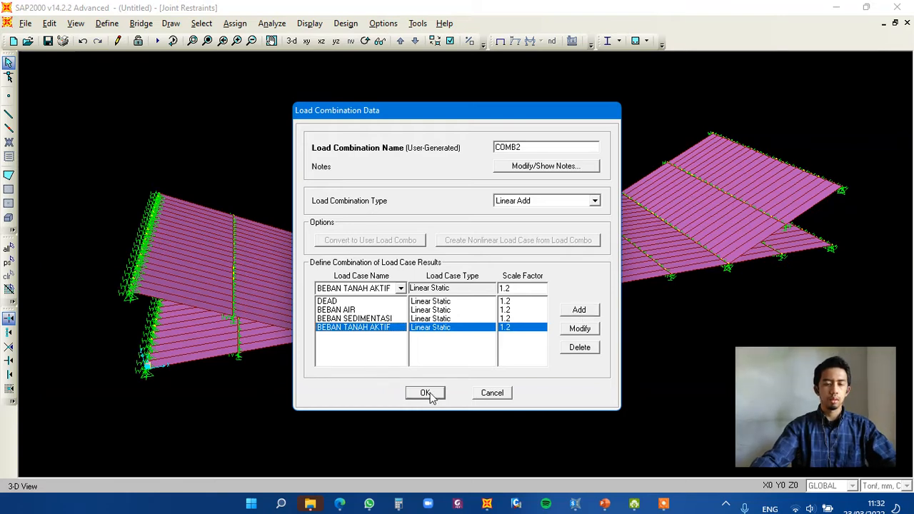
pyautogui.click(344, 194)
pyautogui.click(343, 201)
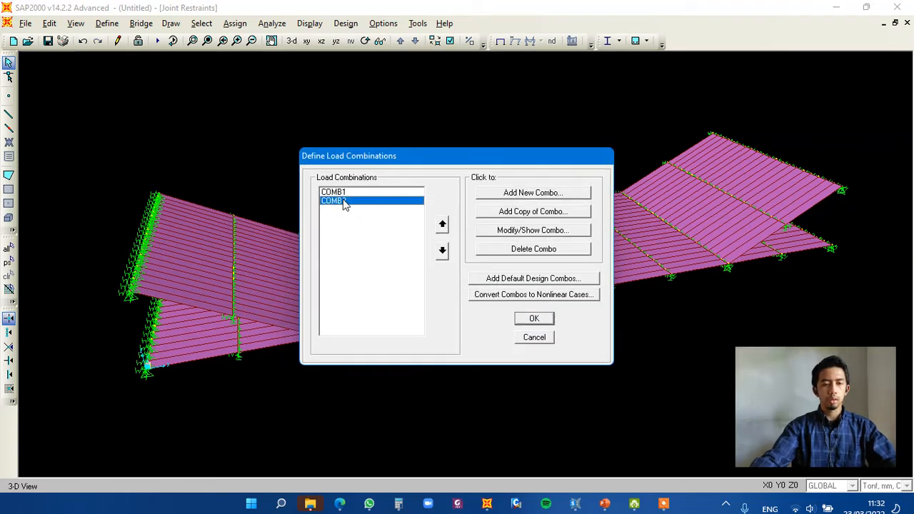
pyautogui.click(342, 193)
pyautogui.click(534, 319)
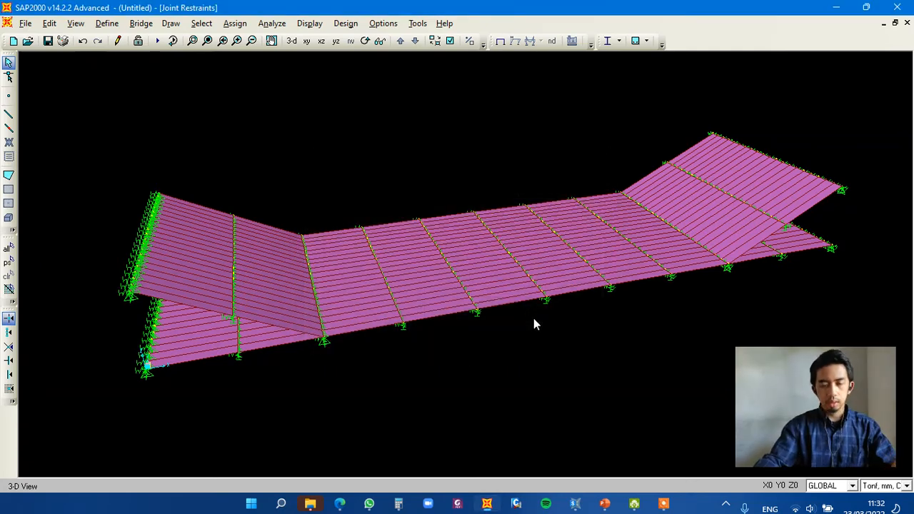
# Examine the culvert model's slabs and joint restraints in 3D from several viewing angles
pyautogui.moveTo(426, 269); pyautogui.dragTo(435, 254, button='middle')
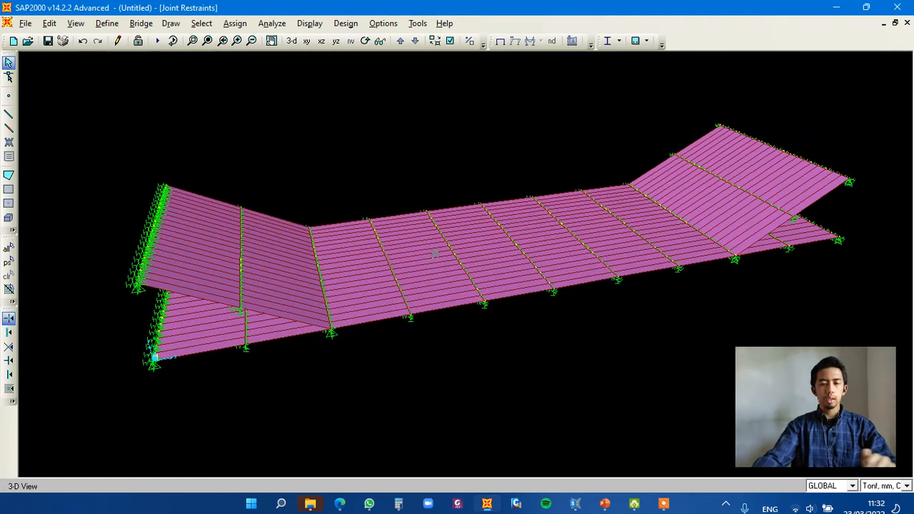
pyautogui.press('Up')
pyautogui.press('Up')
pyautogui.press('Up')
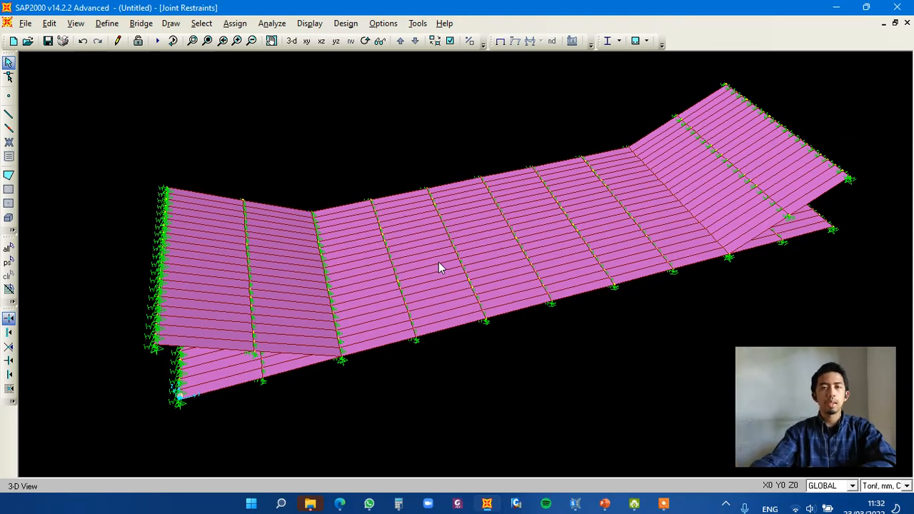
pyautogui.scroll(2, 440, 264)
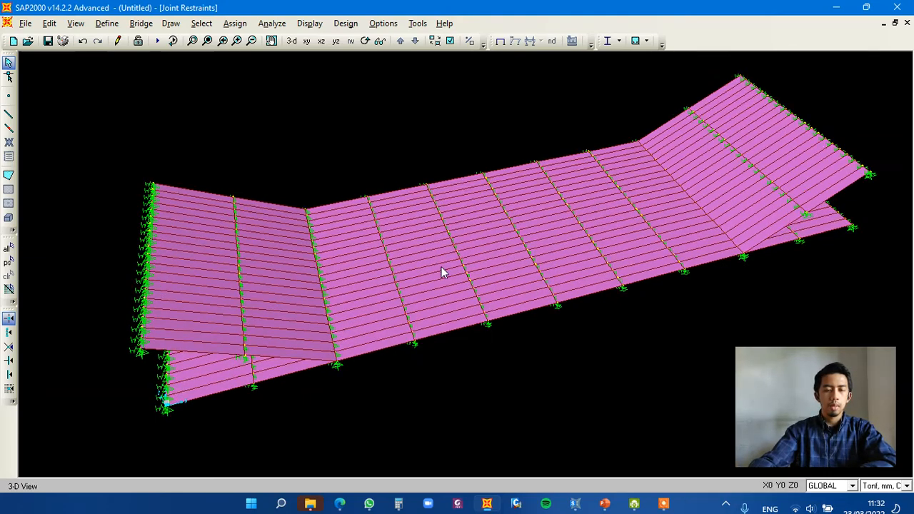
pyautogui.keyDown('shift'); pyautogui.moveTo(498, 280); pyautogui.dragTo(492, 270, button='middle'); pyautogui.keyUp('shift')
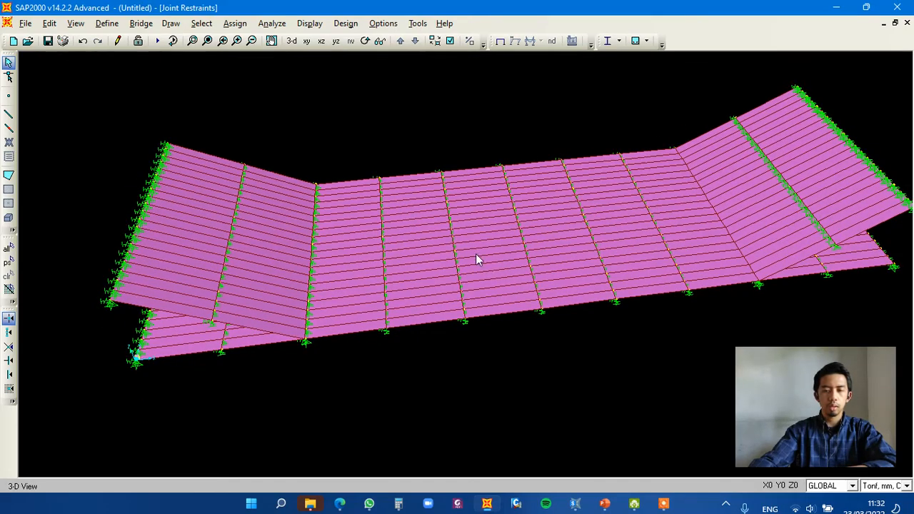
pyautogui.keyDown('shift'); pyautogui.moveTo(491, 216); pyautogui.dragTo(486, 238, button='middle'); pyautogui.keyUp('shift')
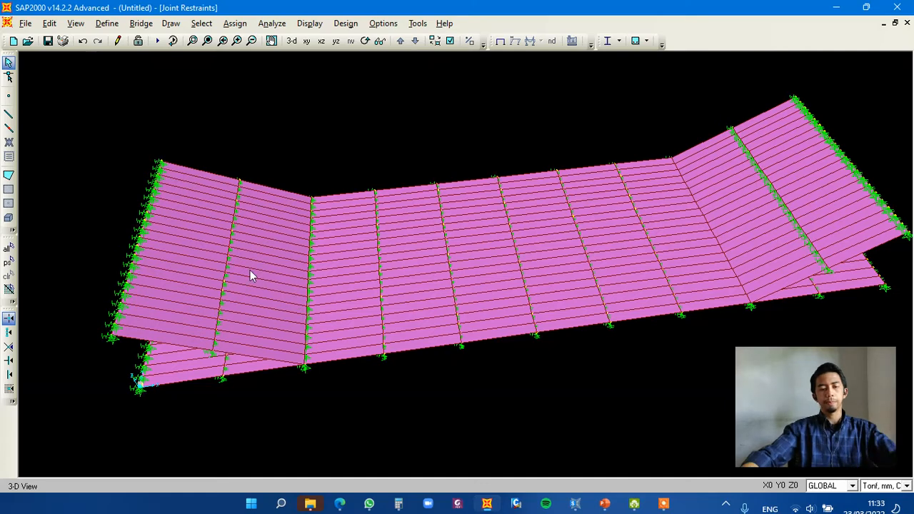
pyautogui.moveTo(446, 217); pyautogui.dragTo(430, 196, button='middle')
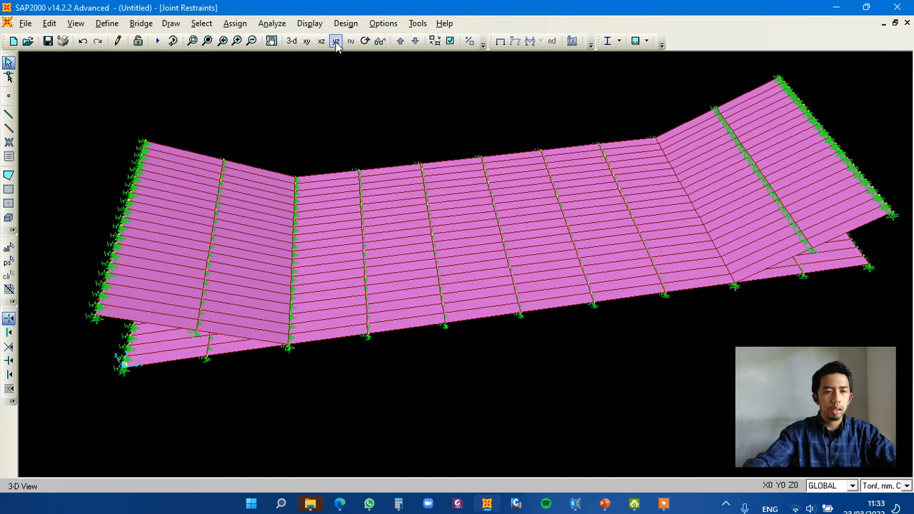
# In the X-Y plane at Z=0, select the base slab areas between the third and ninth transverse lines
pyautogui.click(306, 41)
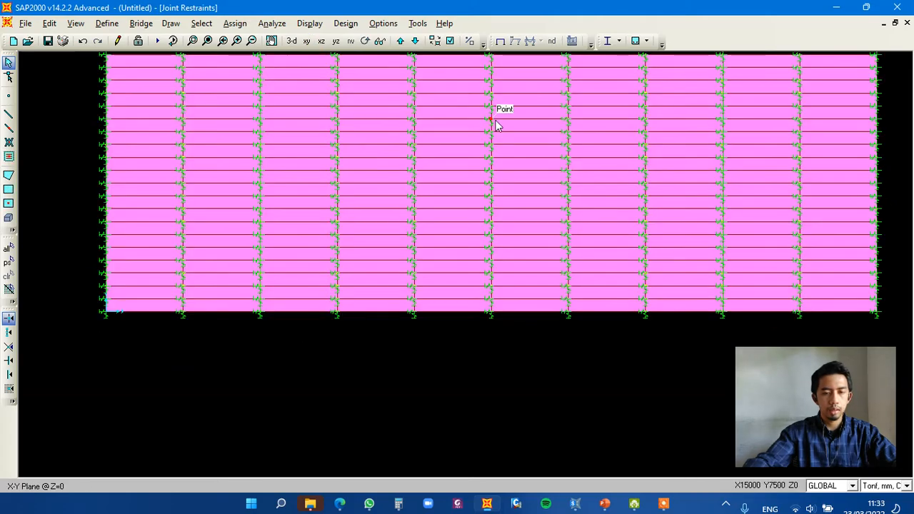
pyautogui.moveTo(496, 122); pyautogui.dragTo(465, 206, button='middle')
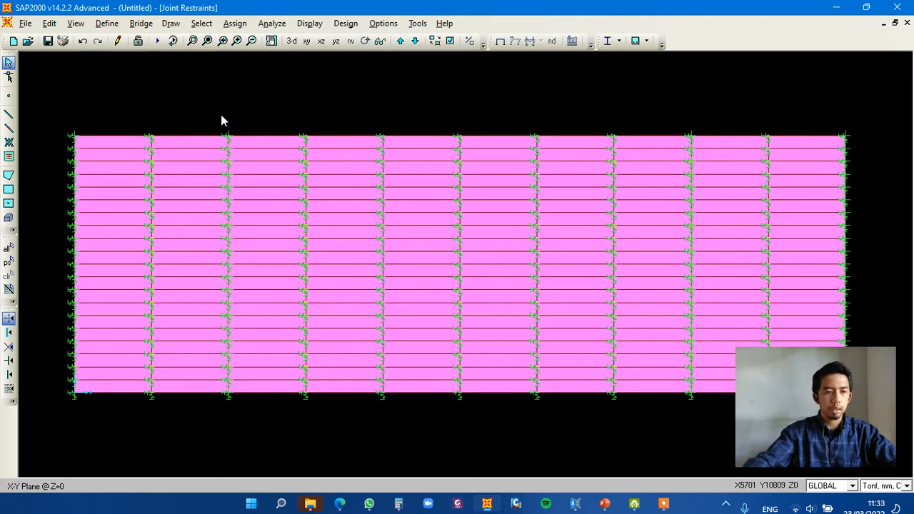
pyautogui.moveTo(662, 416); pyautogui.dragTo(695, 422)
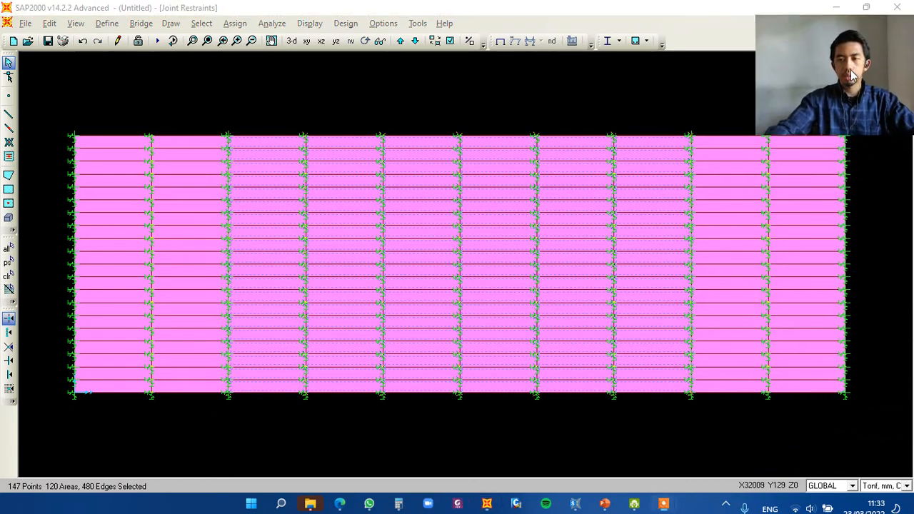
# Set the model's working units to KN, m, C
pyautogui.click(885, 486)
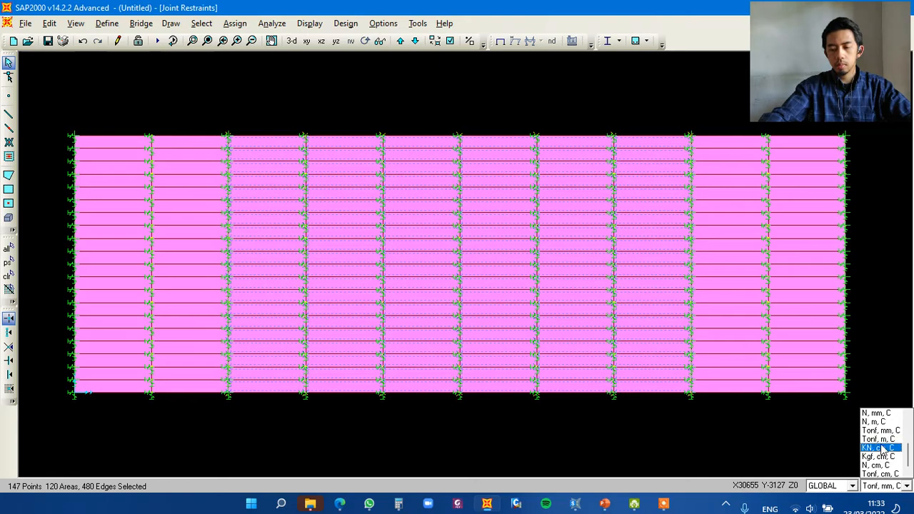
pyautogui.scroll(3, 889, 429)
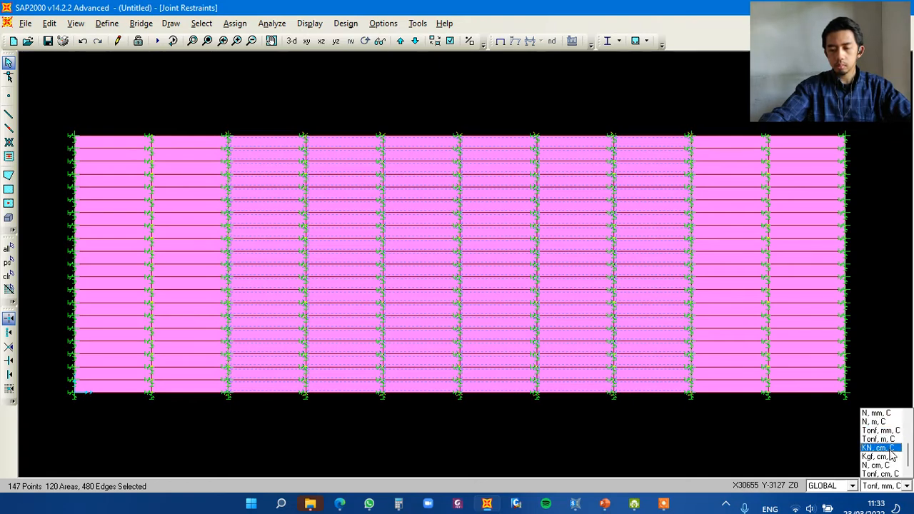
pyautogui.click(889, 413)
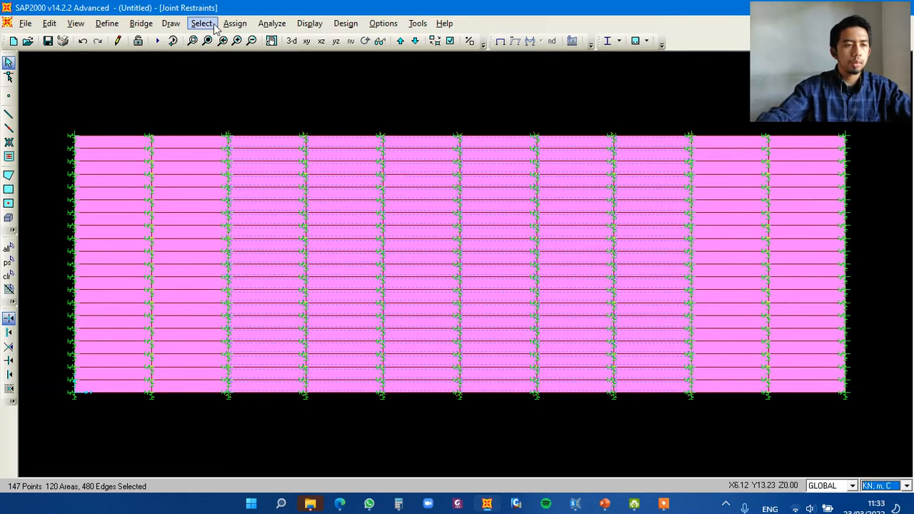
pyautogui.click(235, 23)
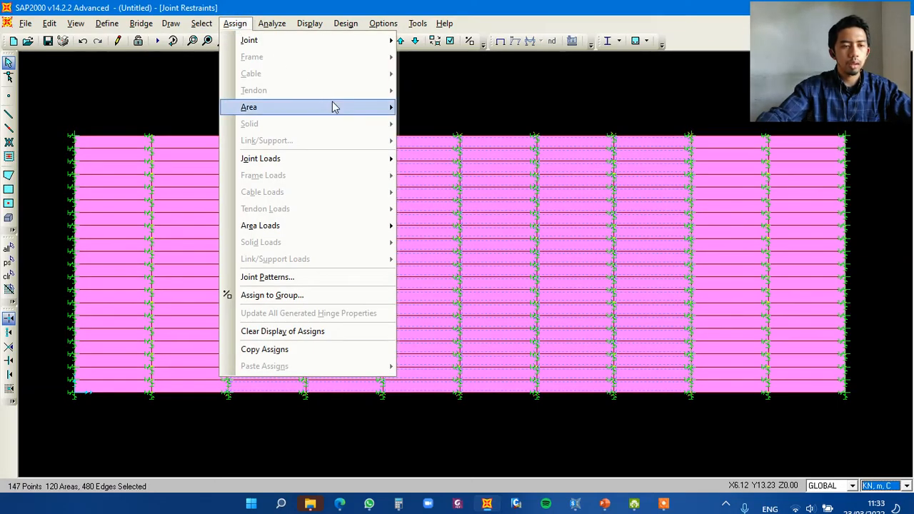
pyautogui.moveTo(332, 108)
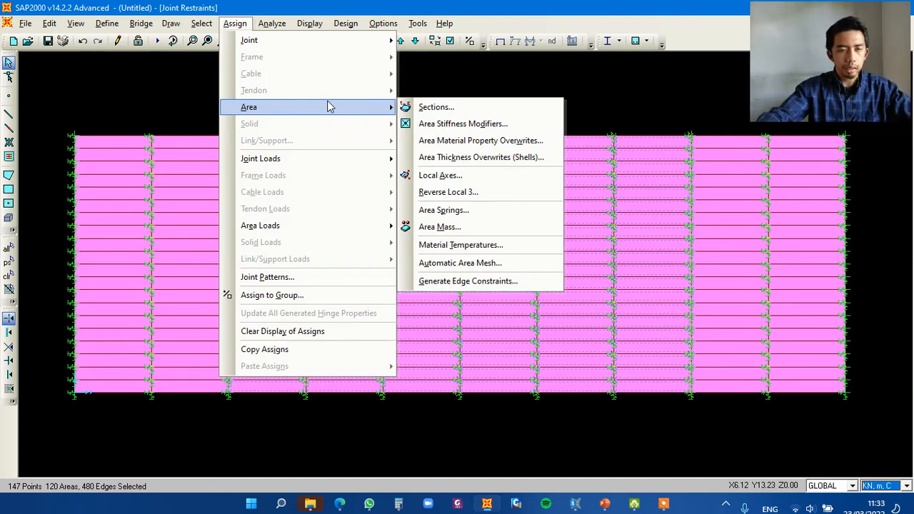
pyautogui.moveTo(309, 227)
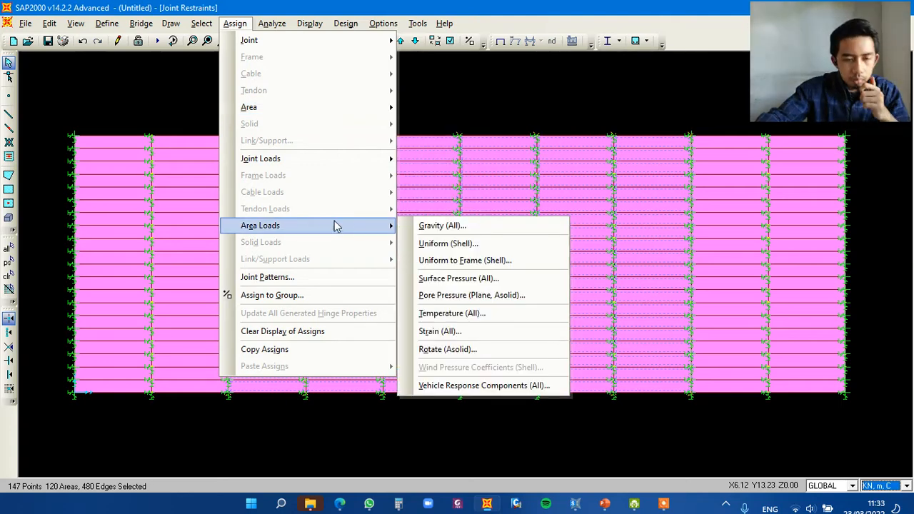
pyautogui.click(484, 284)
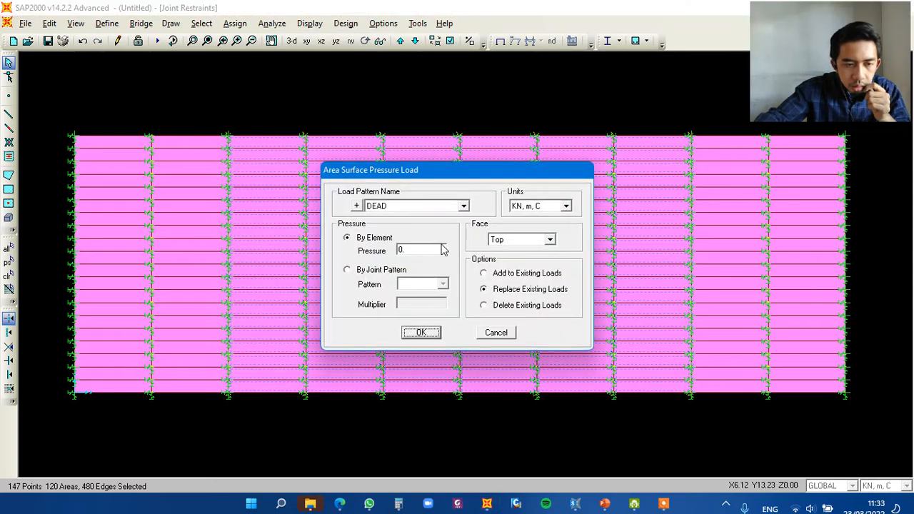
pyautogui.click(503, 334)
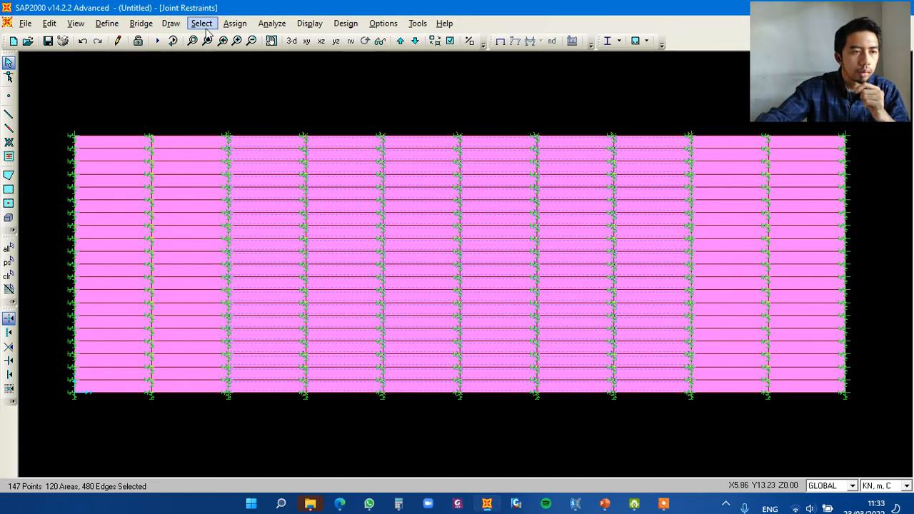
pyautogui.click(237, 24)
pyautogui.moveTo(354, 226)
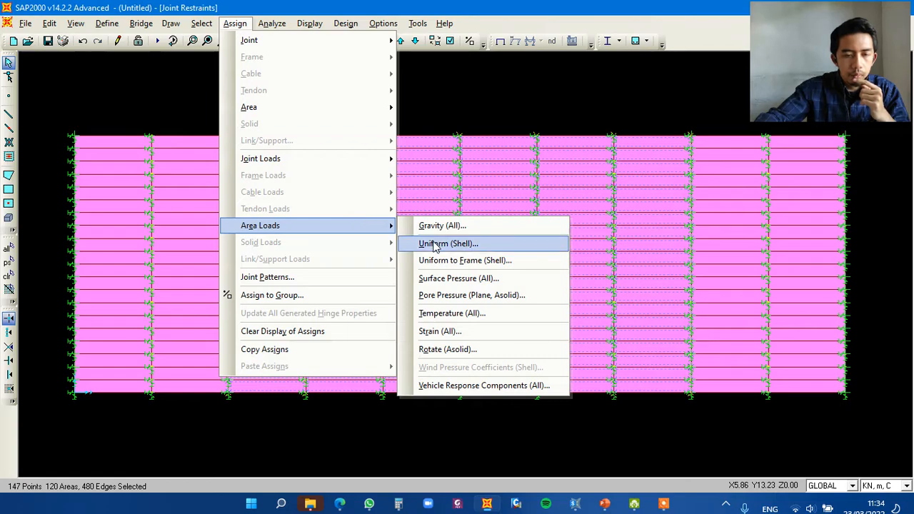
pyautogui.click(663, 504)
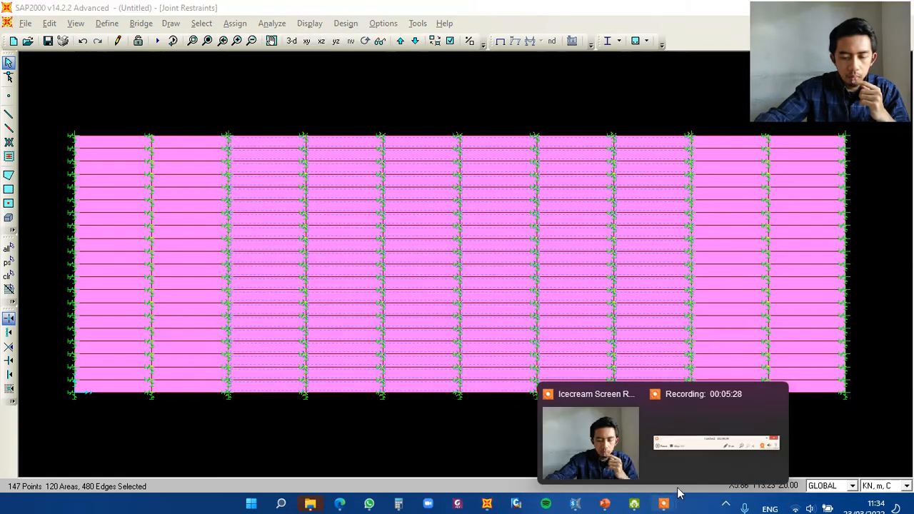
pyautogui.click(703, 451)
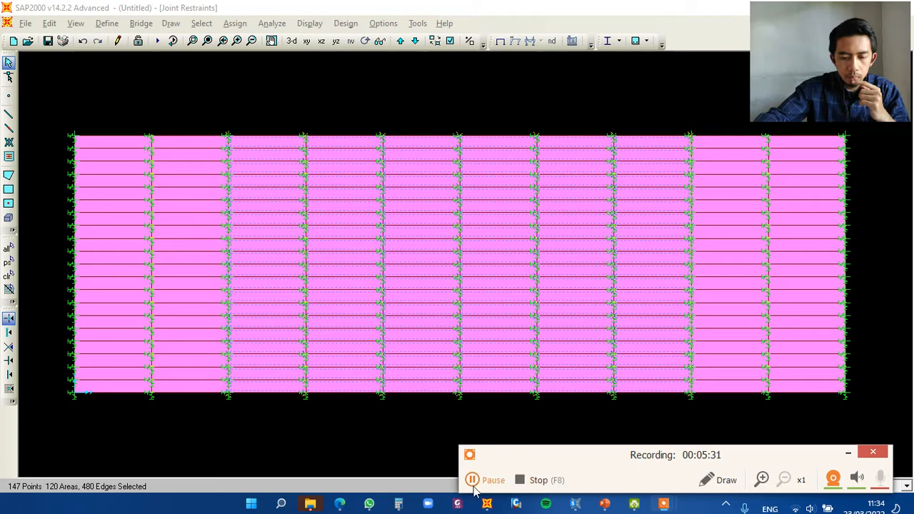
pyautogui.click(490, 453)
pyautogui.click(490, 452)
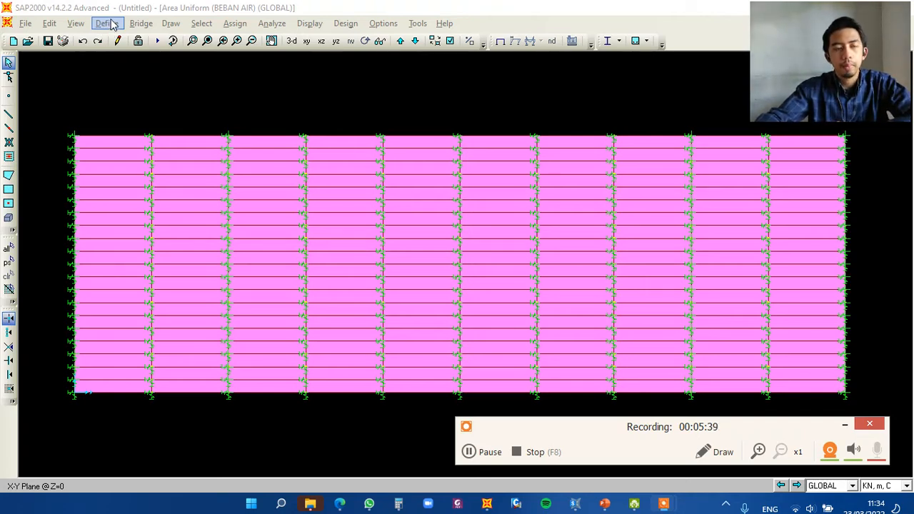
# Restore the previous selection of base slab areas between the third and ninth transverse lines
pyautogui.click(201, 23)
pyautogui.click(266, 111)
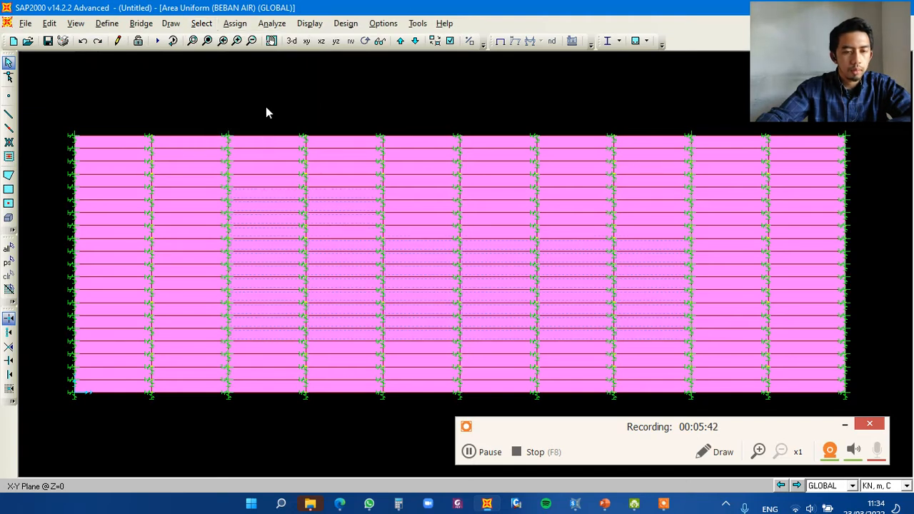
pyautogui.click(235, 23)
pyautogui.moveTo(370, 228)
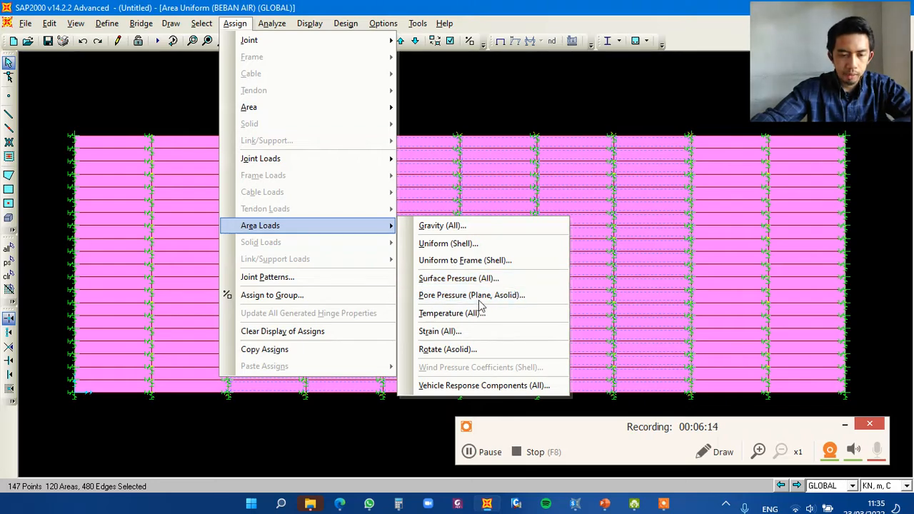
pyautogui.click(443, 298)
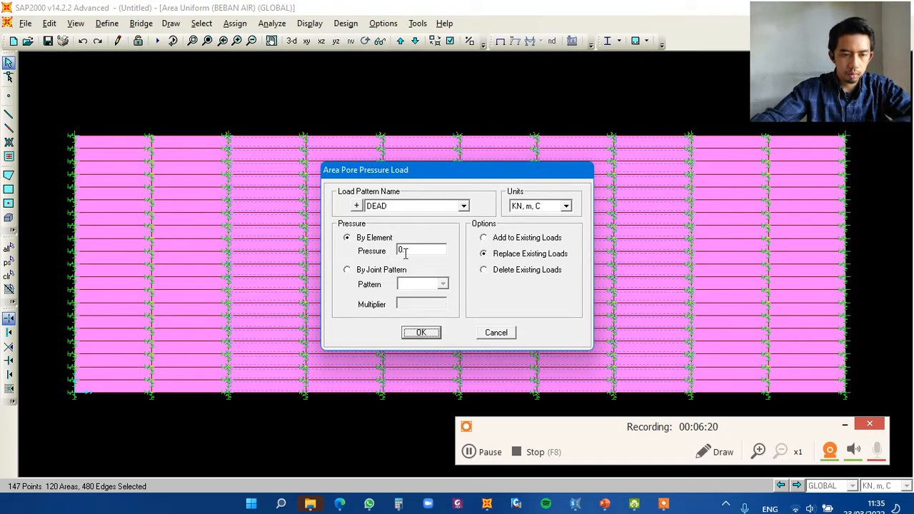
pyautogui.click(496, 333)
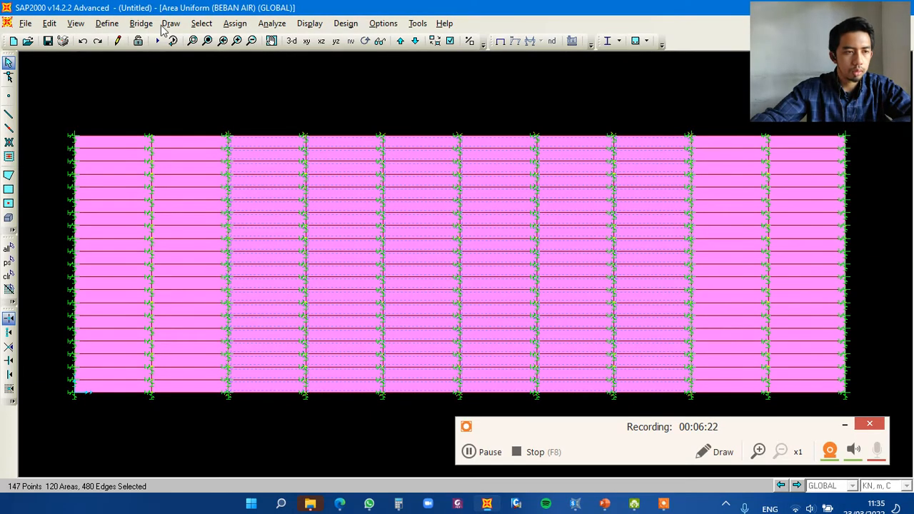
# Start a uniform shell load for BEBAN AIR on the selected slab areas and try the Area Local coordinate system with direction 3
pyautogui.click(235, 23)
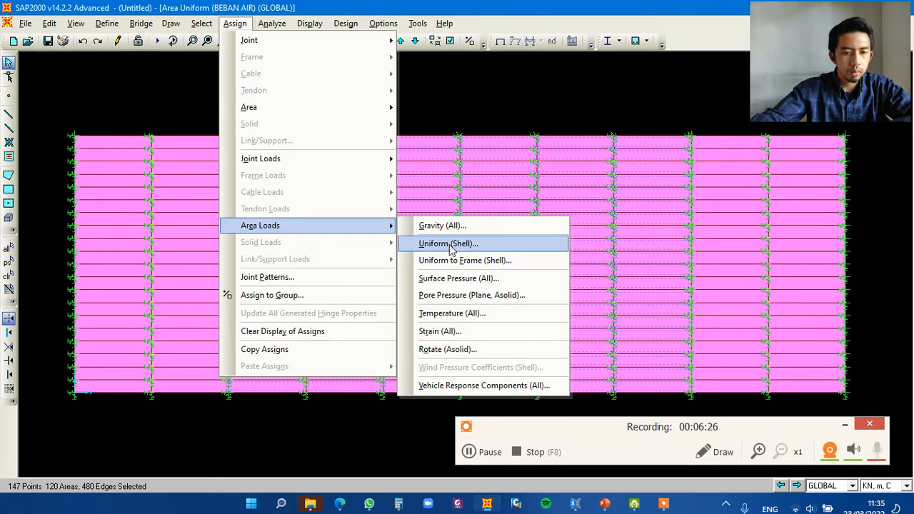
pyautogui.click(450, 243)
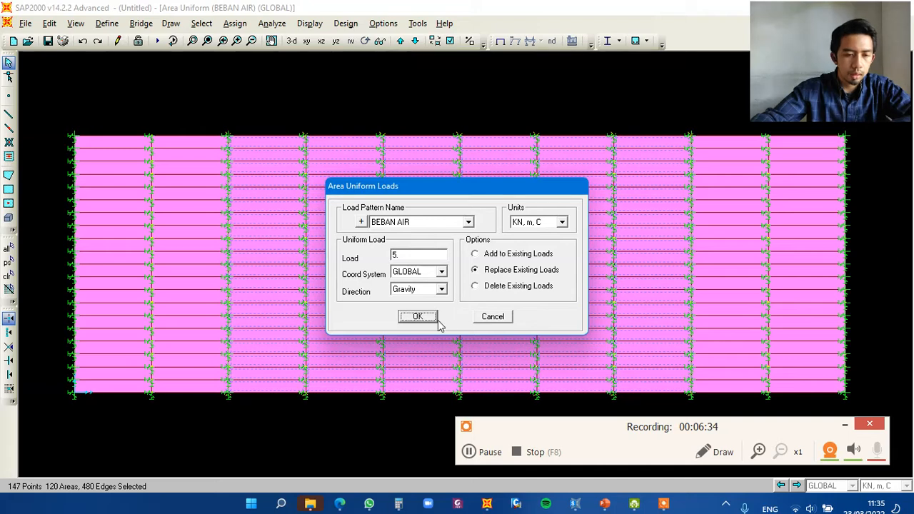
pyautogui.click(440, 273)
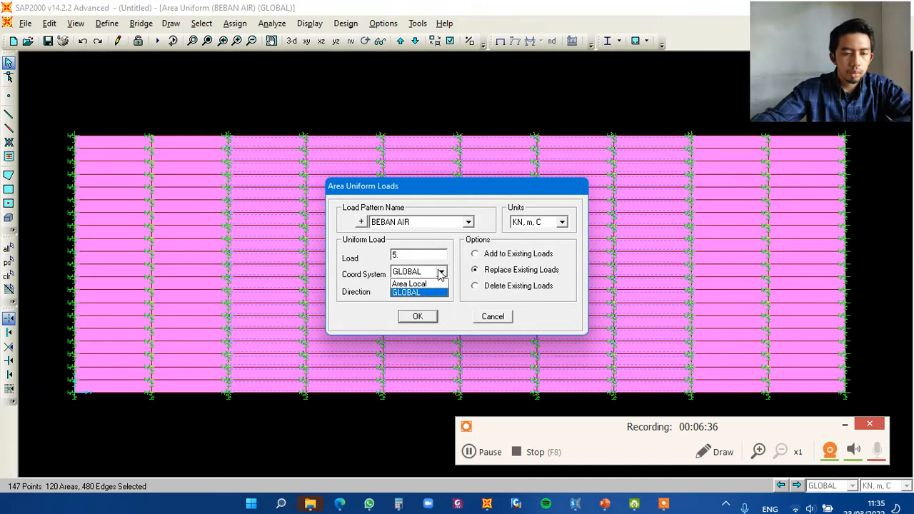
pyautogui.click(441, 273)
pyautogui.click(440, 274)
pyautogui.click(421, 284)
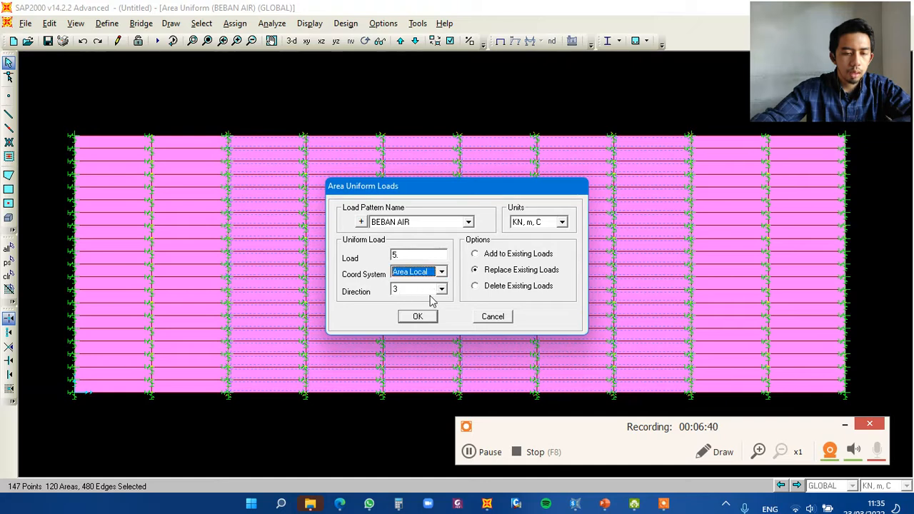
pyautogui.click(439, 290)
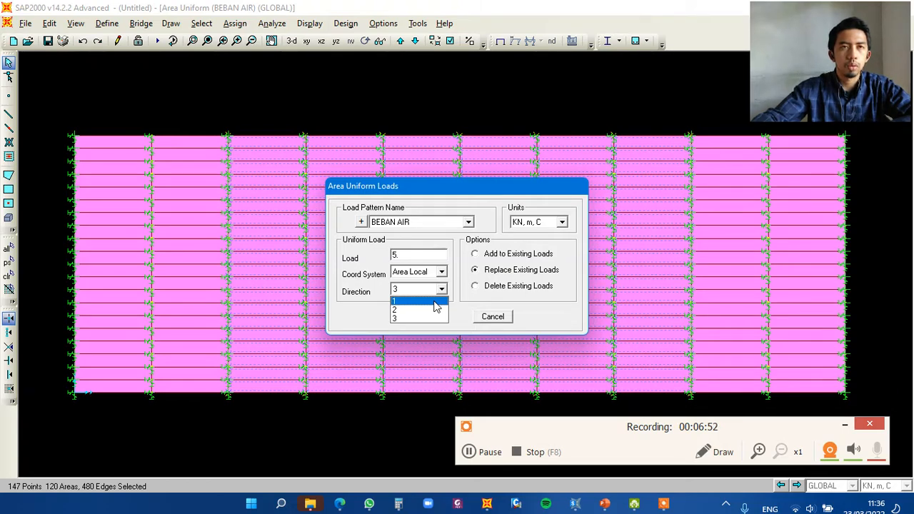
pyautogui.click(449, 283)
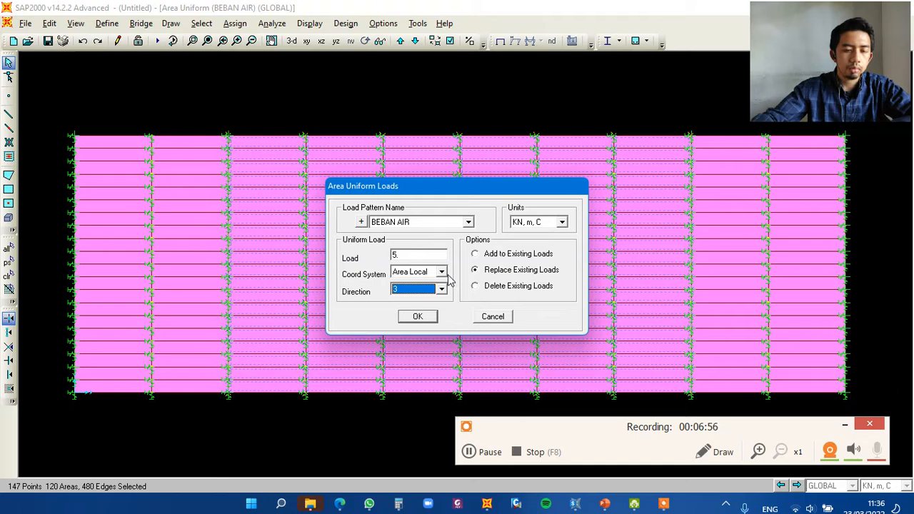
# Apply the BEBAN AIR uniform load of 5 in the GLOBAL coordinate system with Gravity direction
pyautogui.click(442, 272)
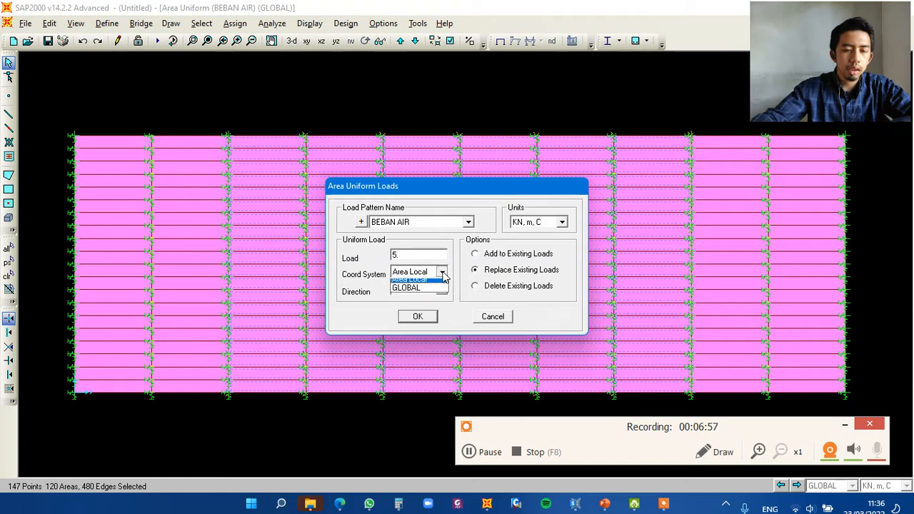
pyautogui.click(417, 295)
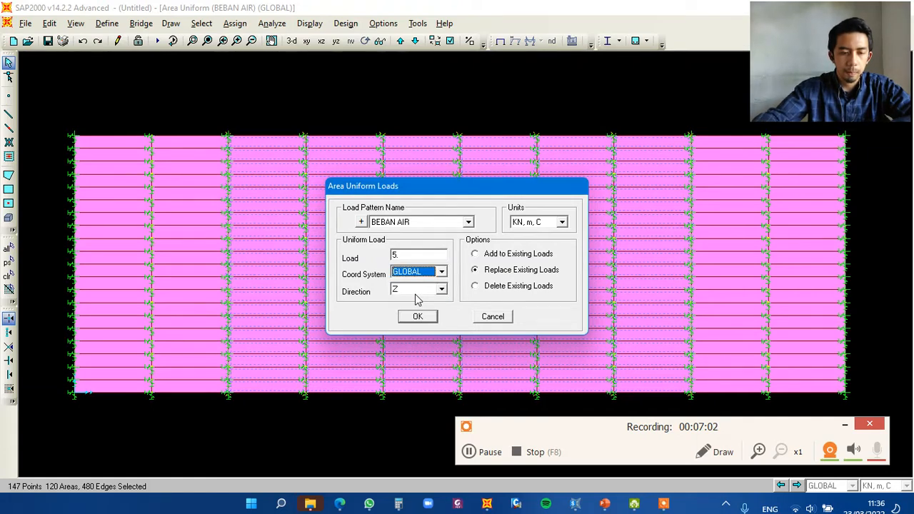
pyautogui.click(432, 289)
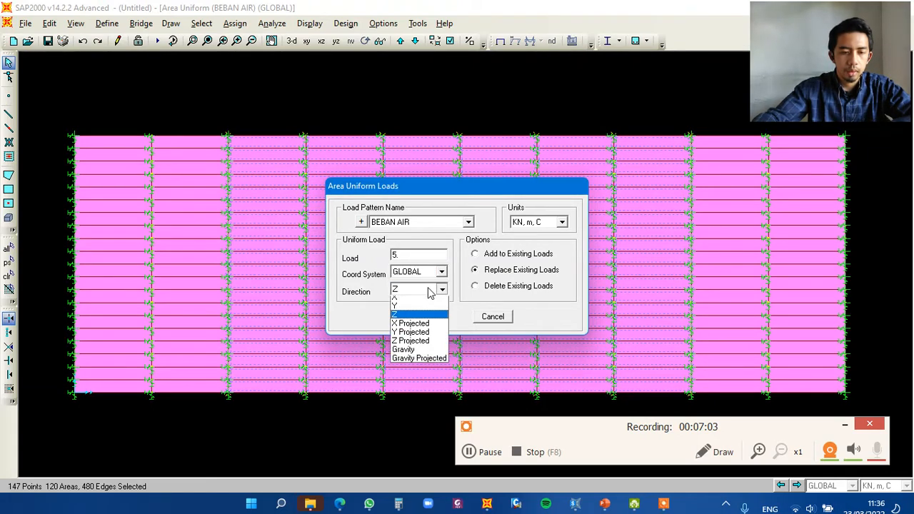
pyautogui.click(422, 356)
pyautogui.doubleClick(412, 253)
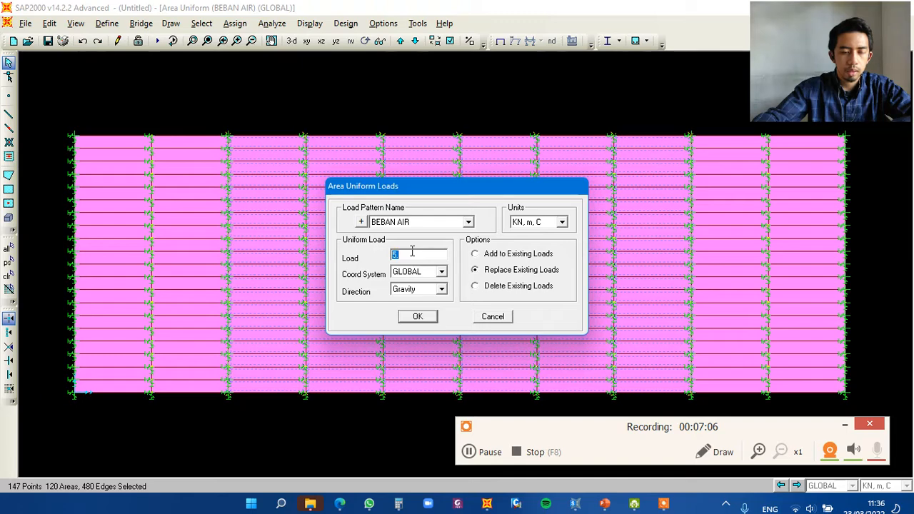
pyautogui.click(418, 317)
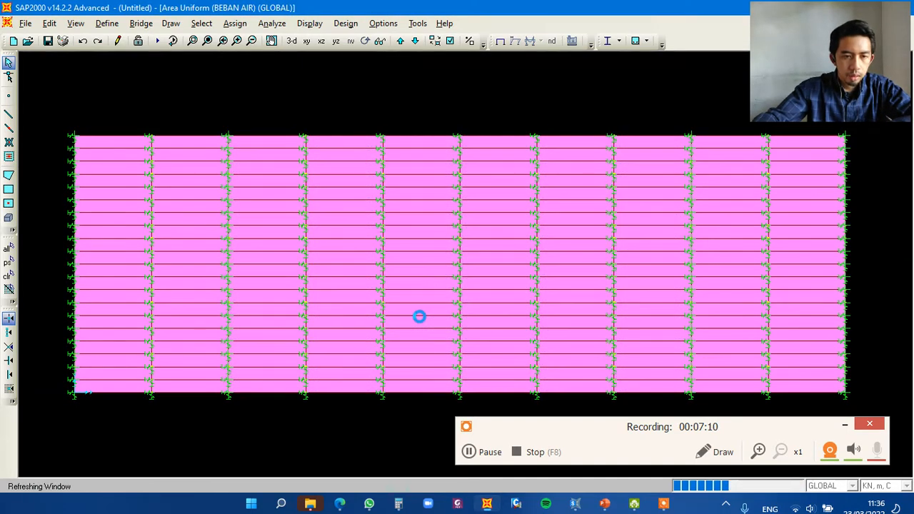
# Reselect the same base slab areas and assign them a BEBAN SEDIMENTASI uniform load of 20 in the GLOBAL Gravity direction
pyautogui.click(201, 24)
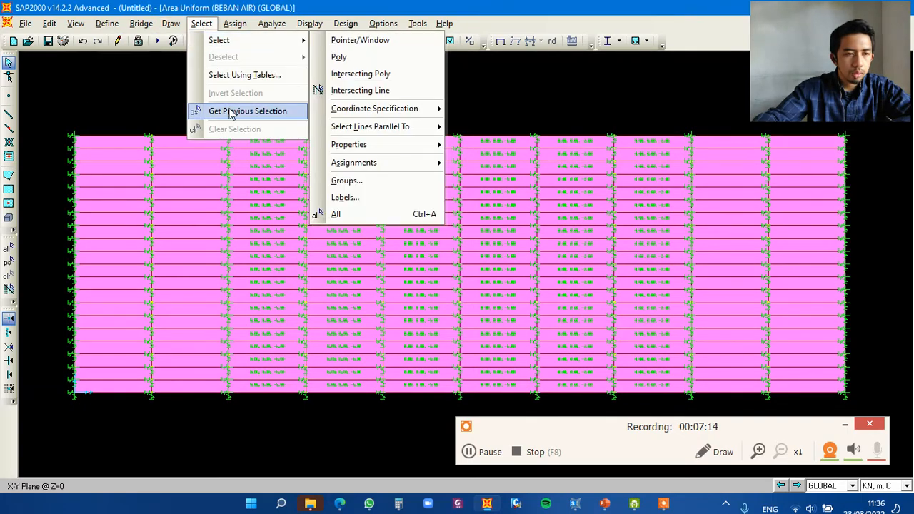
pyautogui.click(231, 112)
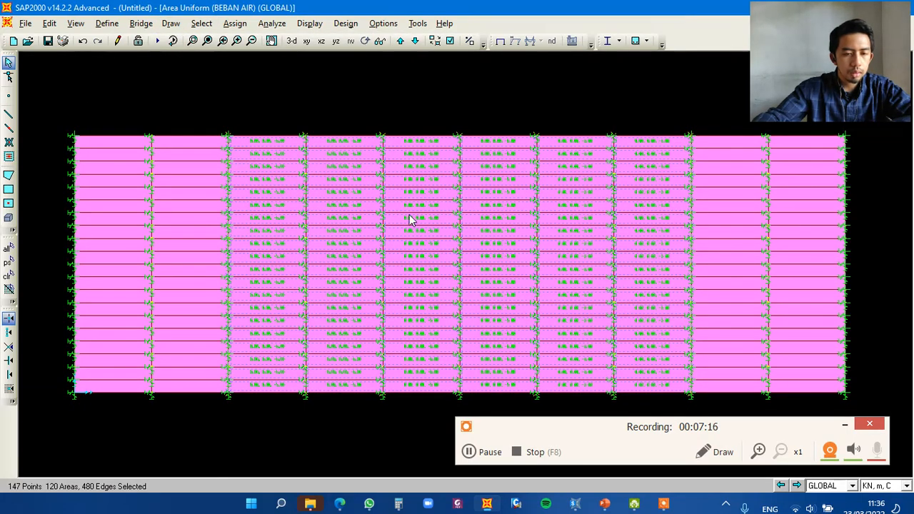
pyautogui.click(844, 425)
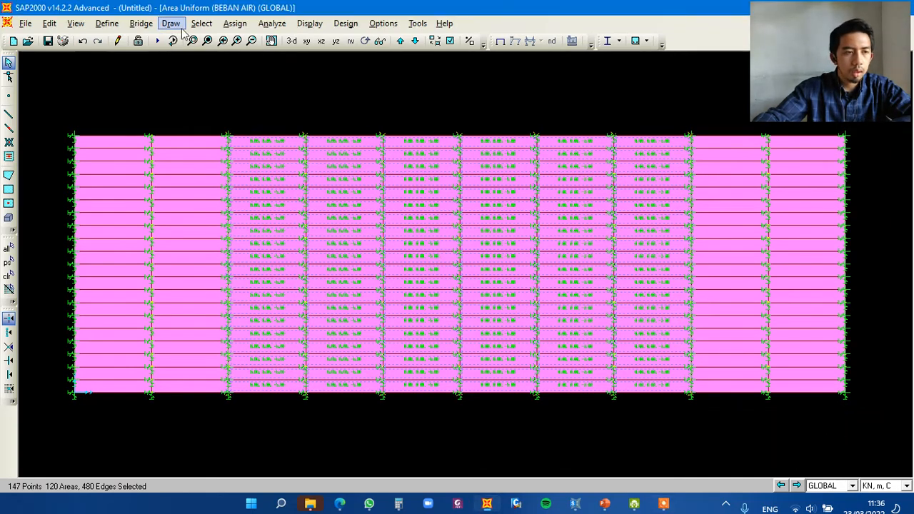
pyautogui.click(235, 23)
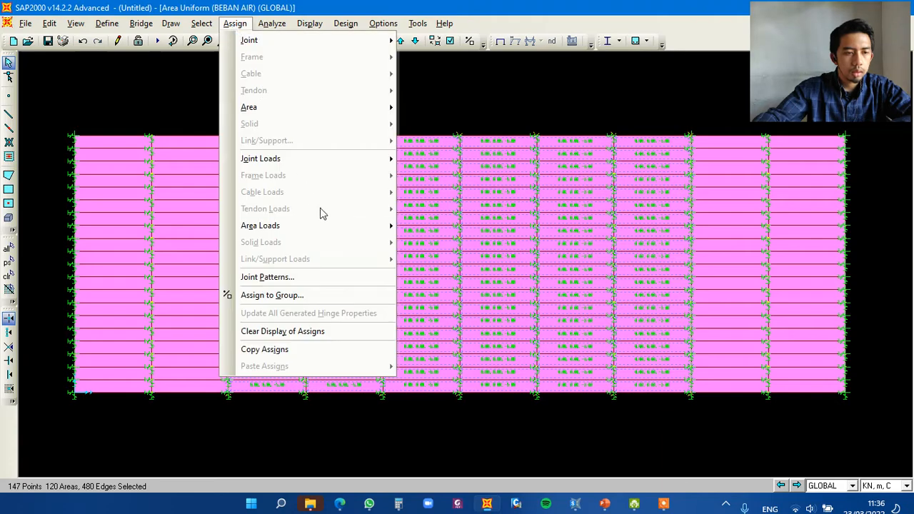
pyautogui.moveTo(333, 224)
pyautogui.click(463, 244)
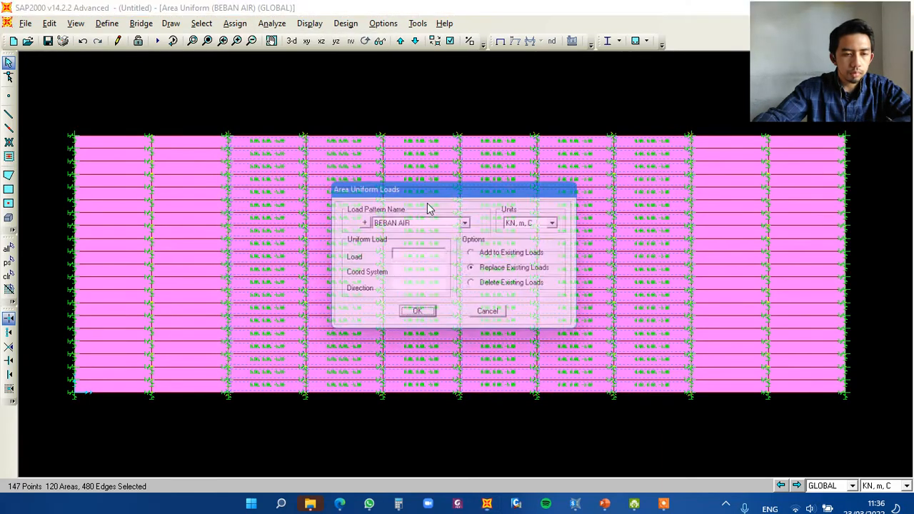
pyautogui.click(425, 224)
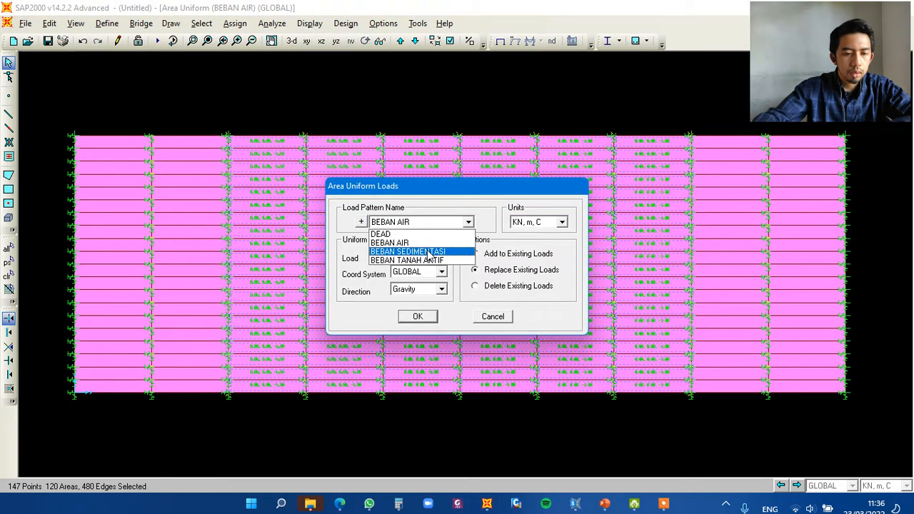
pyautogui.click(428, 253)
pyautogui.doubleClick(420, 254)
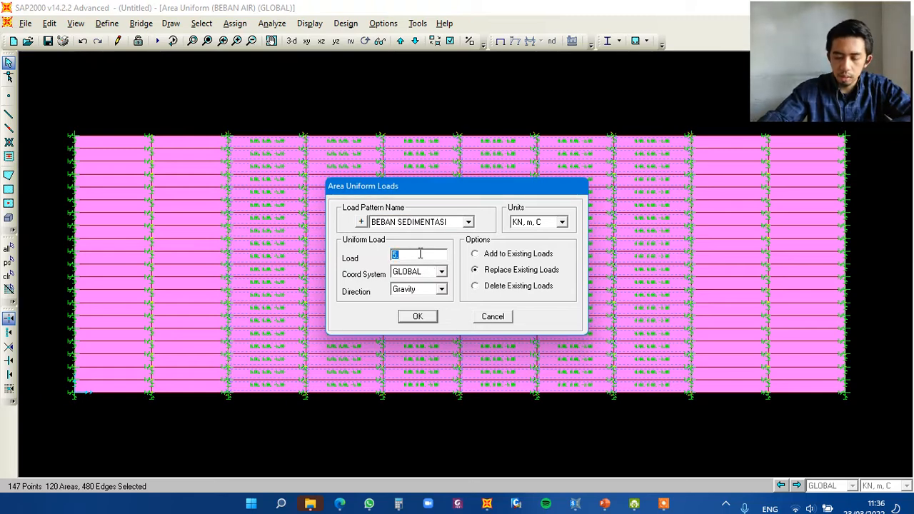
pyautogui.write('20')
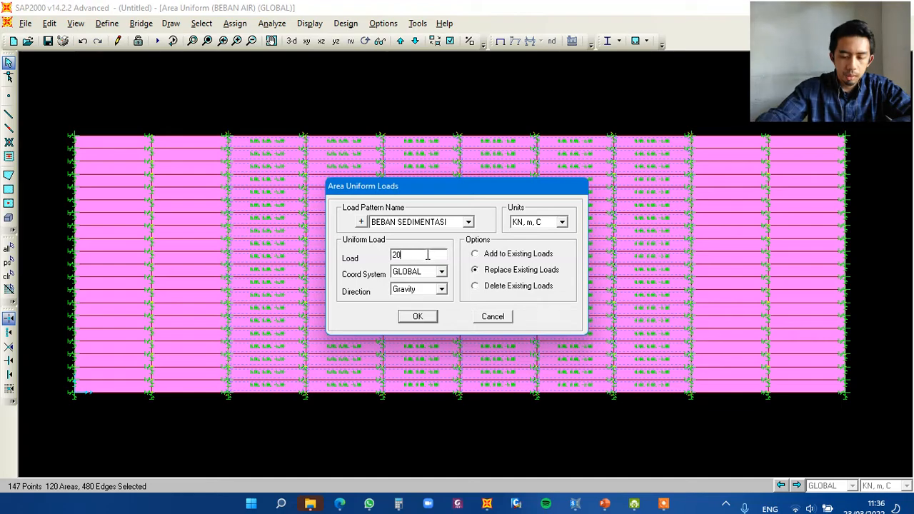
pyautogui.click(429, 319)
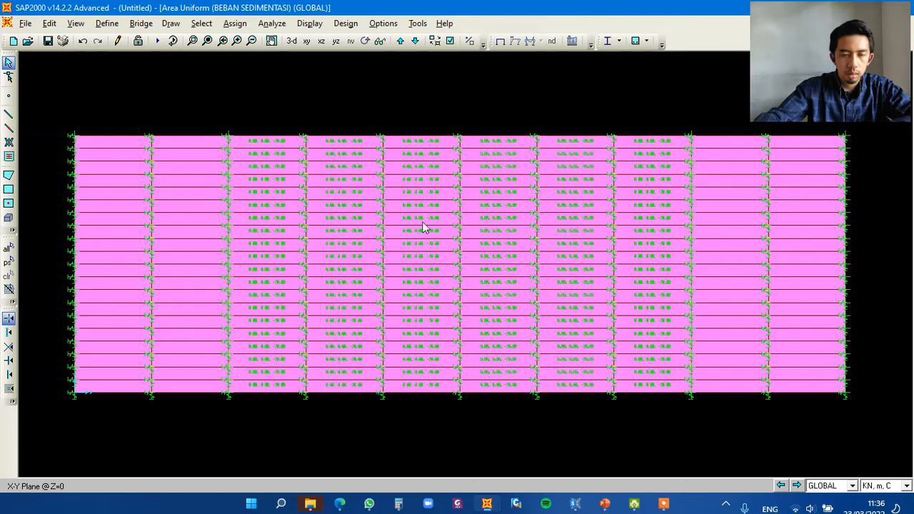
# Inspect the loads assigned to one of the loaded base slab areas, and close its information without changes
pyautogui.click(434, 196)
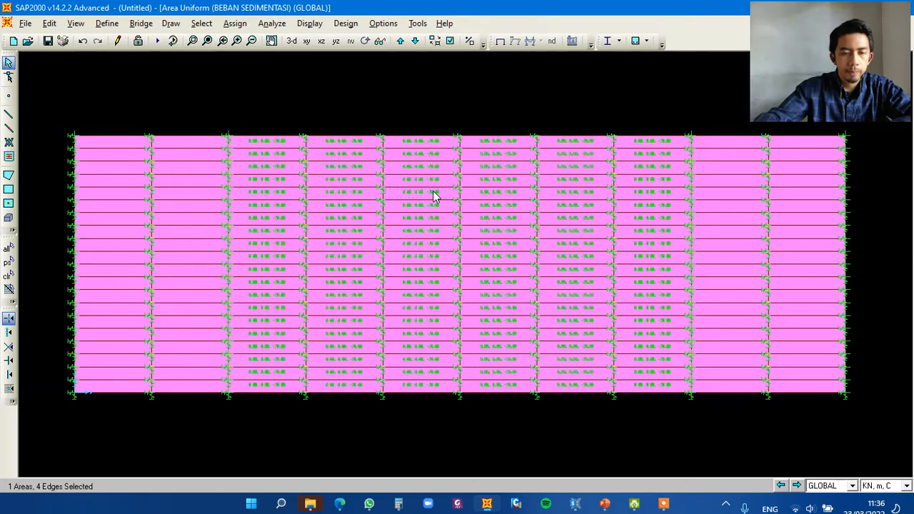
pyautogui.rightClick(434, 196)
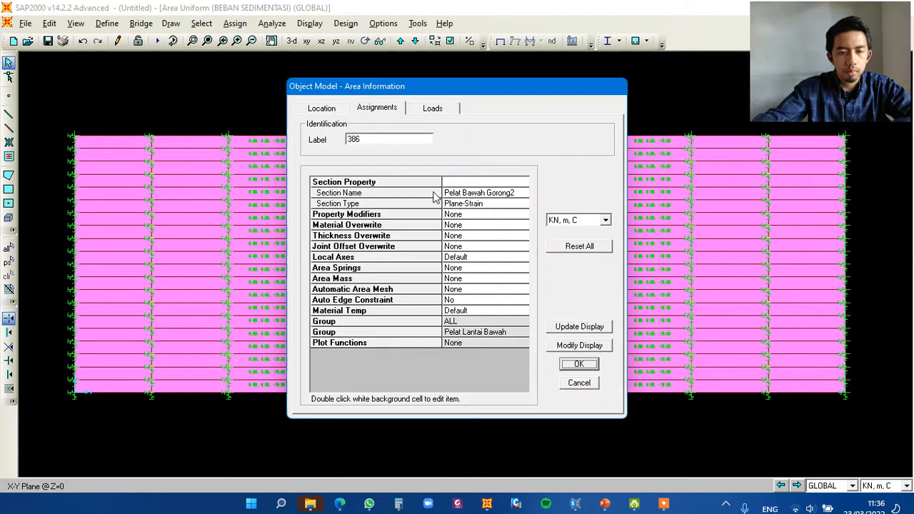
pyautogui.click(448, 112)
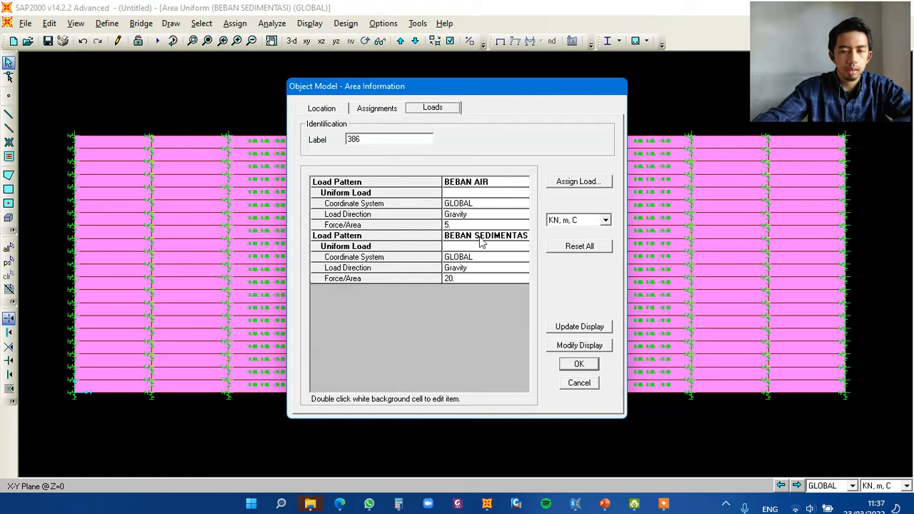
pyautogui.click(579, 384)
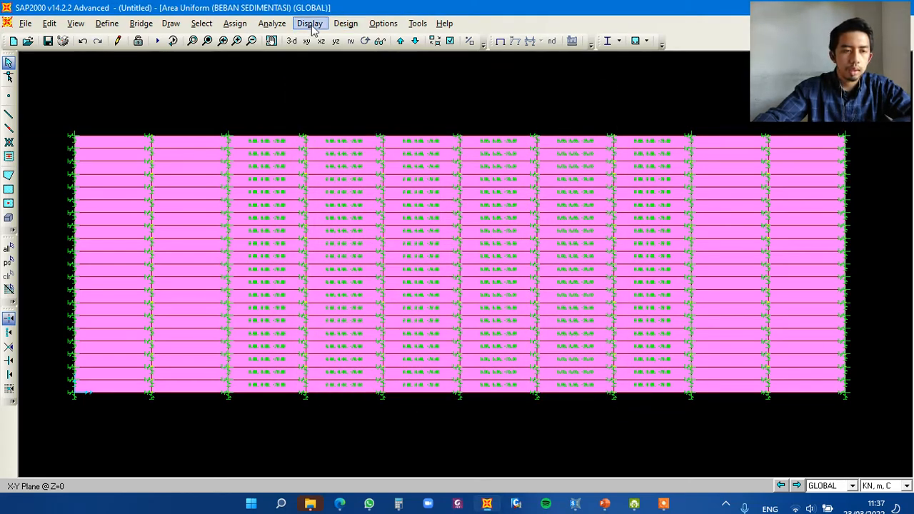
# Show the BEBAN AIR area loads as uniform load contours in the GLOBAL Gravity direction, and return to the undeformed shape
pyautogui.click(312, 25)
pyautogui.moveTo(385, 62)
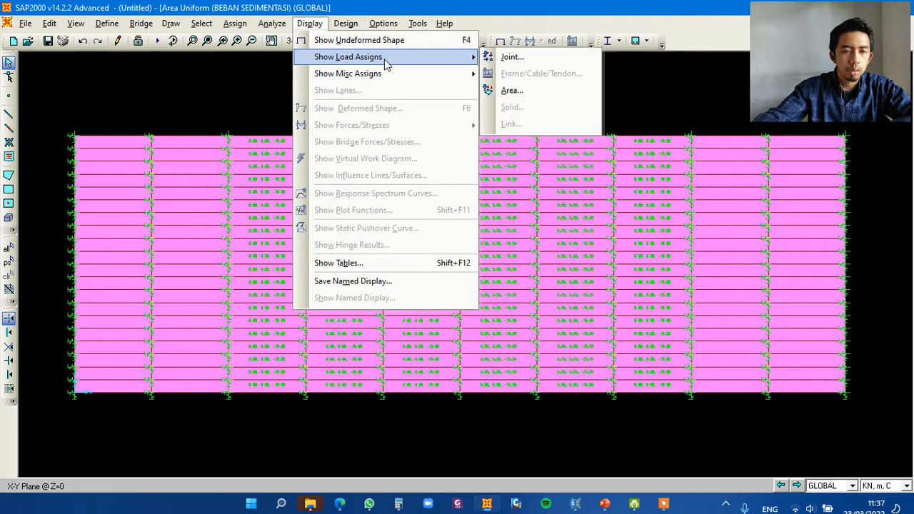
pyautogui.click(523, 90)
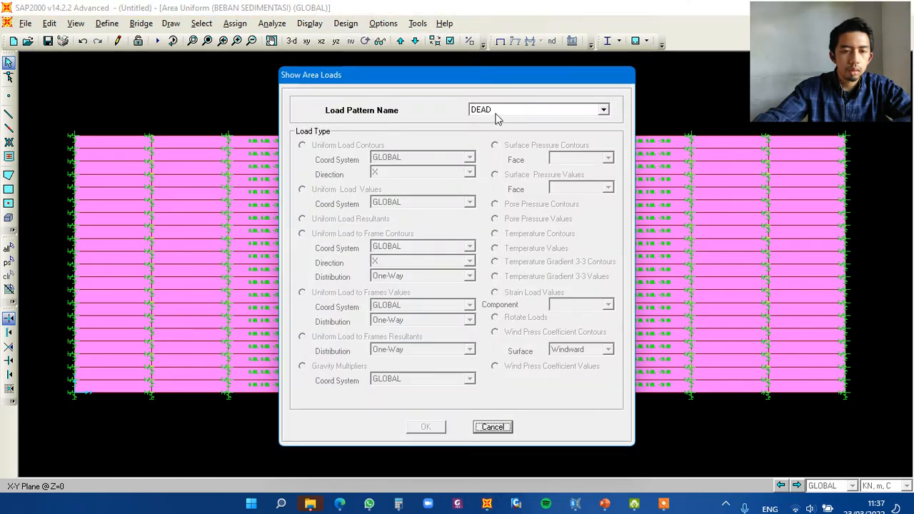
pyautogui.click(496, 111)
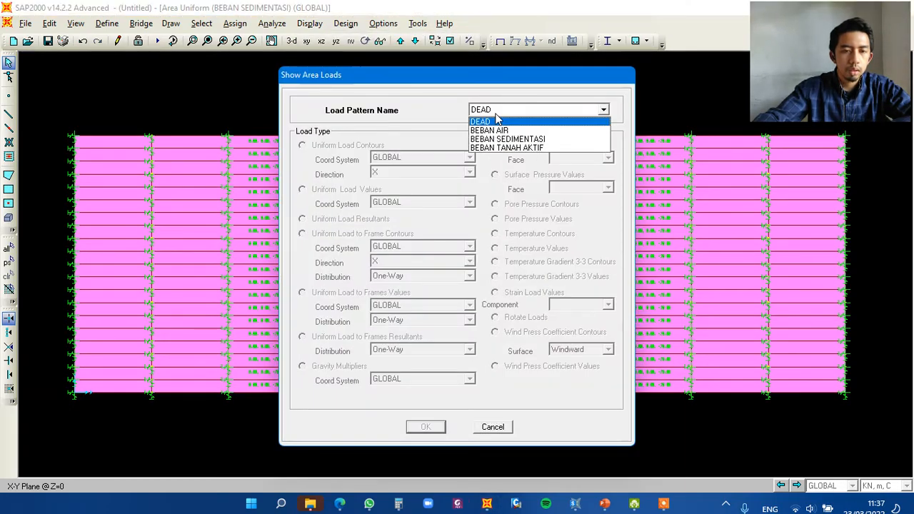
pyautogui.click(503, 131)
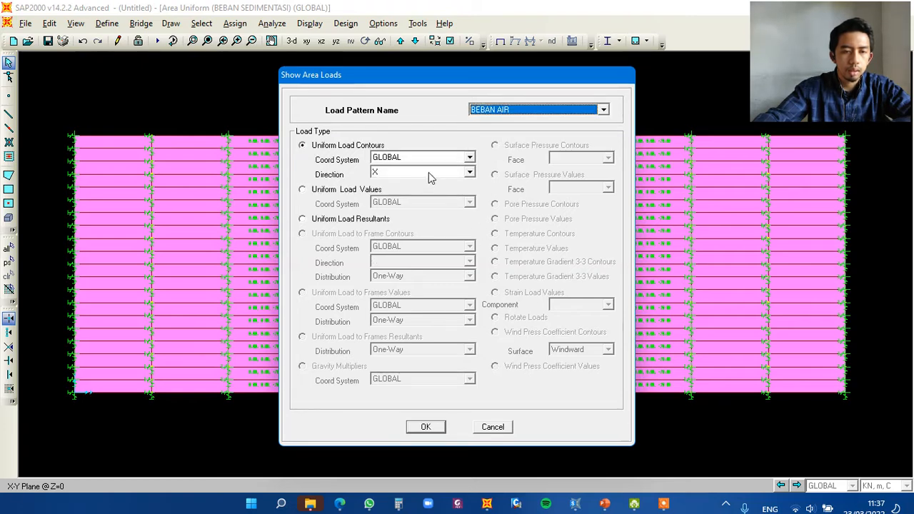
pyautogui.click(434, 172)
pyautogui.click(414, 208)
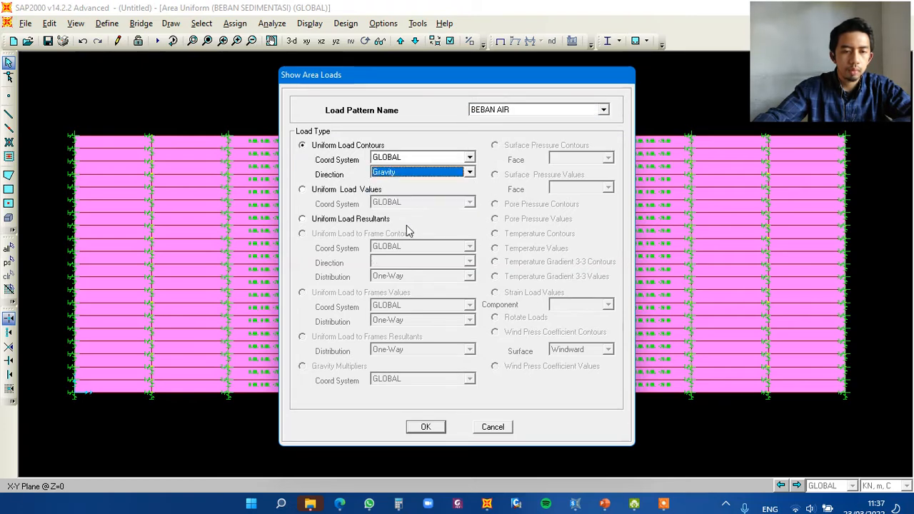
pyautogui.click(424, 427)
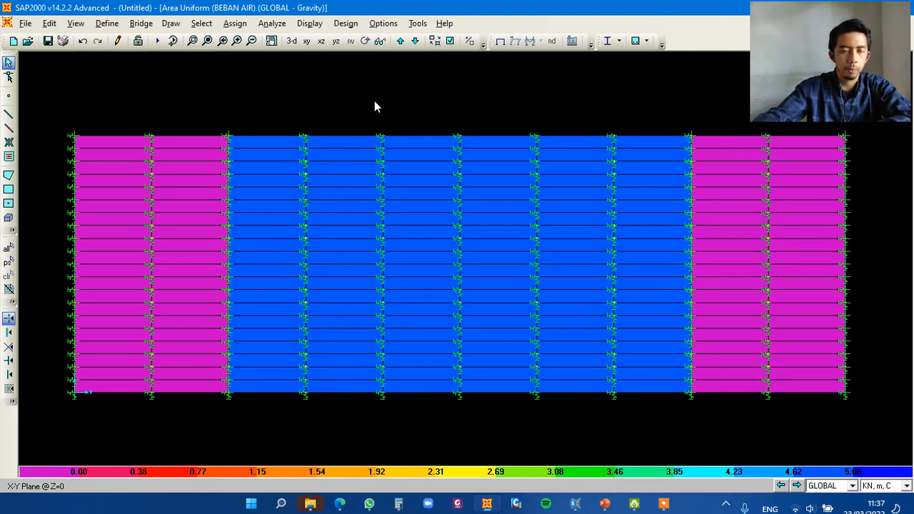
pyautogui.click(500, 40)
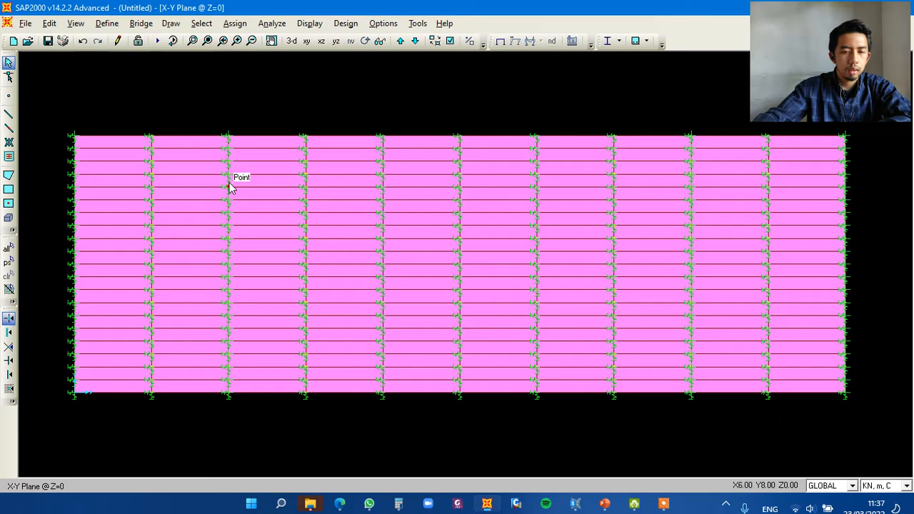
# Switch to the 3-D view, orbit to see the sloped slabs, and turn on the local axes display for areas
pyautogui.click(291, 40)
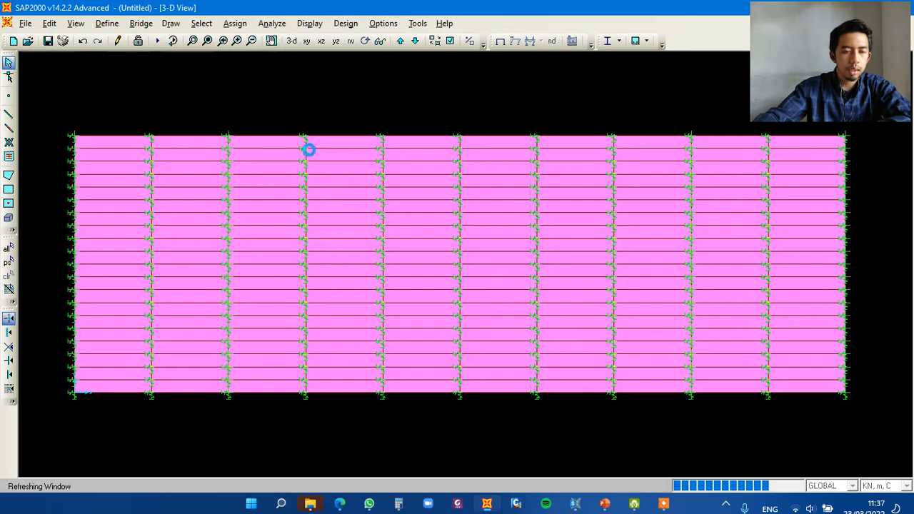
pyautogui.keyDown('shift'); pyautogui.moveTo(380, 244); pyautogui.dragTo(347, 239, button='middle'); pyautogui.keyUp('shift')
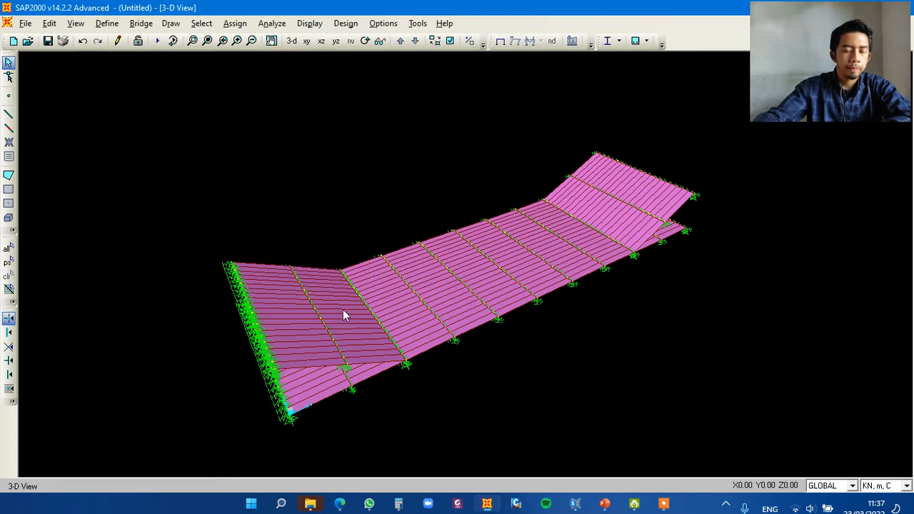
pyautogui.scroll(1, 342, 309)
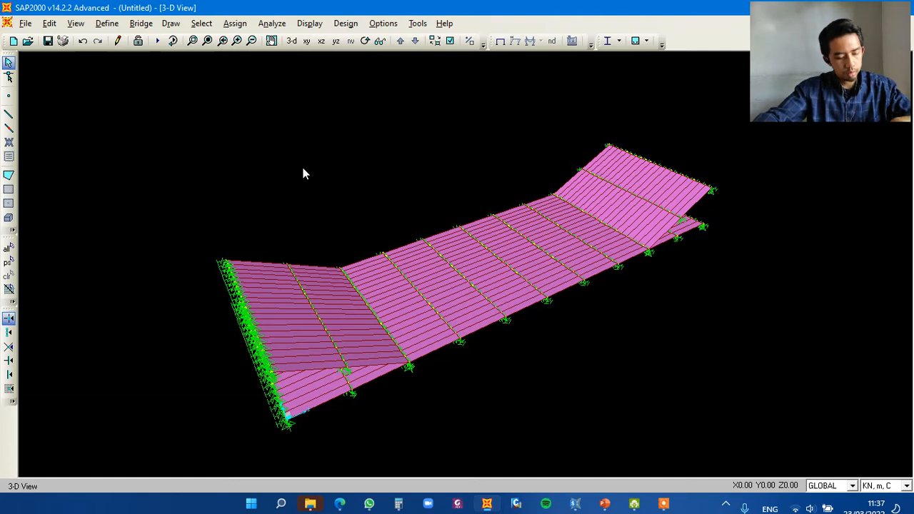
pyautogui.hotkey('ctrl', 'w')
pyautogui.click(250, 311)
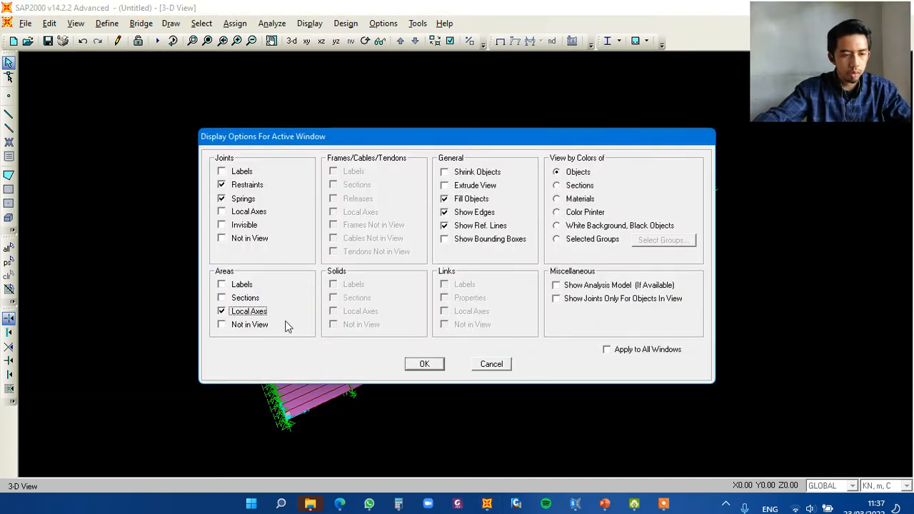
pyautogui.click(422, 364)
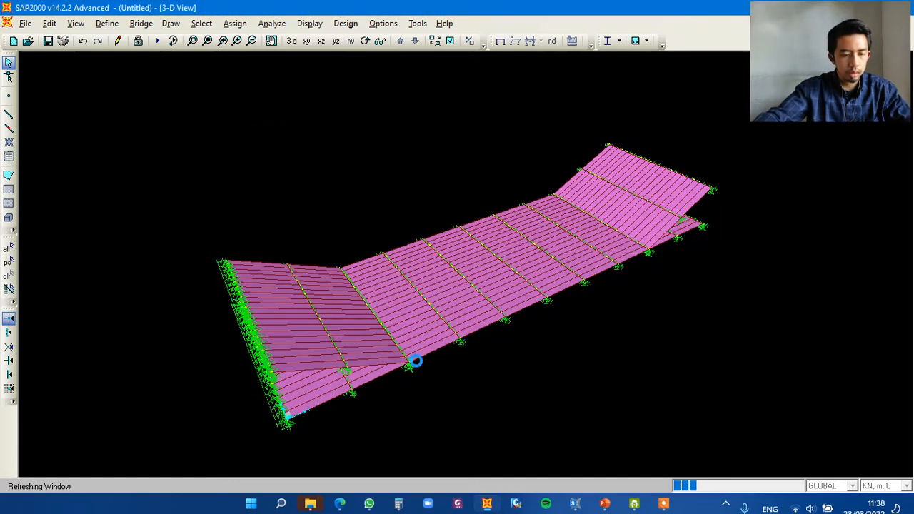
# Examine the local axis directions on the sloped slab near the model's origin and the adjoining base slab
pyautogui.click(206, 40)
pyautogui.moveTo(198, 219); pyautogui.dragTo(446, 393)
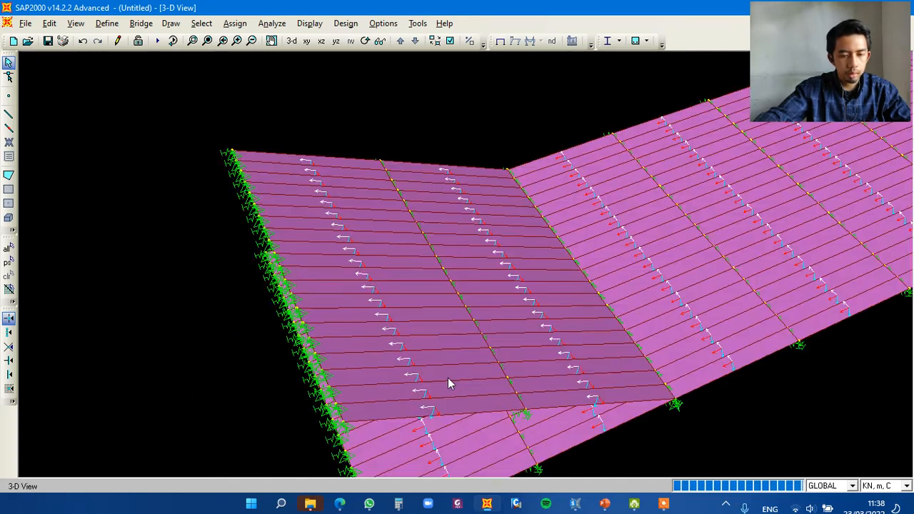
pyautogui.moveTo(536, 392); pyautogui.dragTo(496, 372, button='middle')
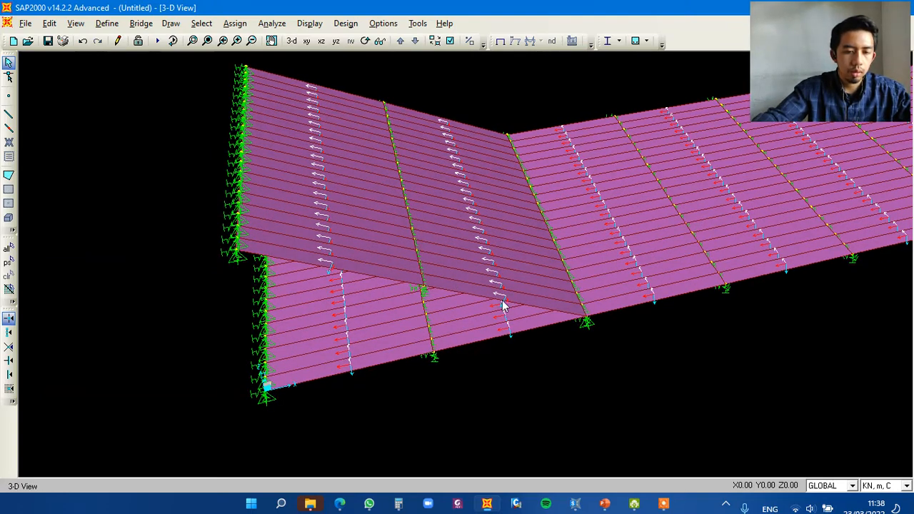
pyautogui.moveTo(477, 264); pyautogui.dragTo(459, 282, button='middle')
pyautogui.scroll(2, 481, 322)
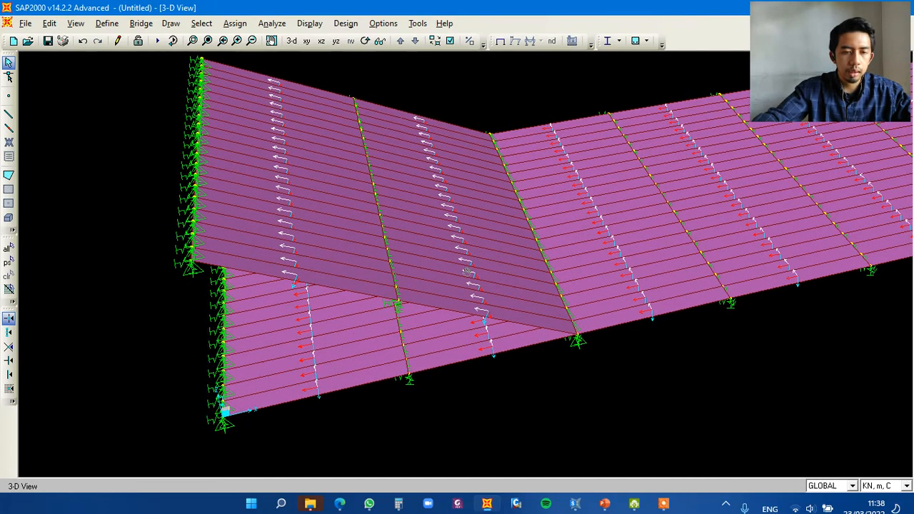
pyautogui.moveTo(472, 275); pyautogui.dragTo(462, 296, button='middle')
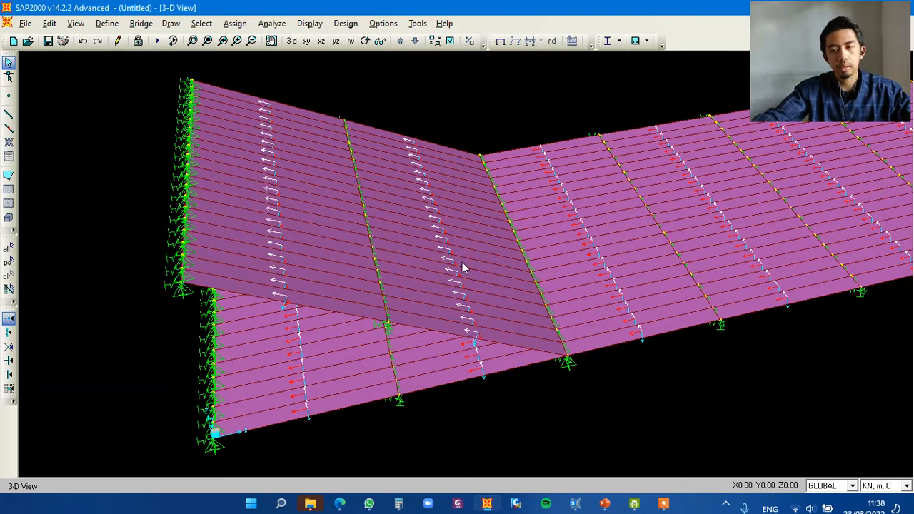
pyautogui.moveTo(445, 241); pyautogui.dragTo(445, 250, button='middle')
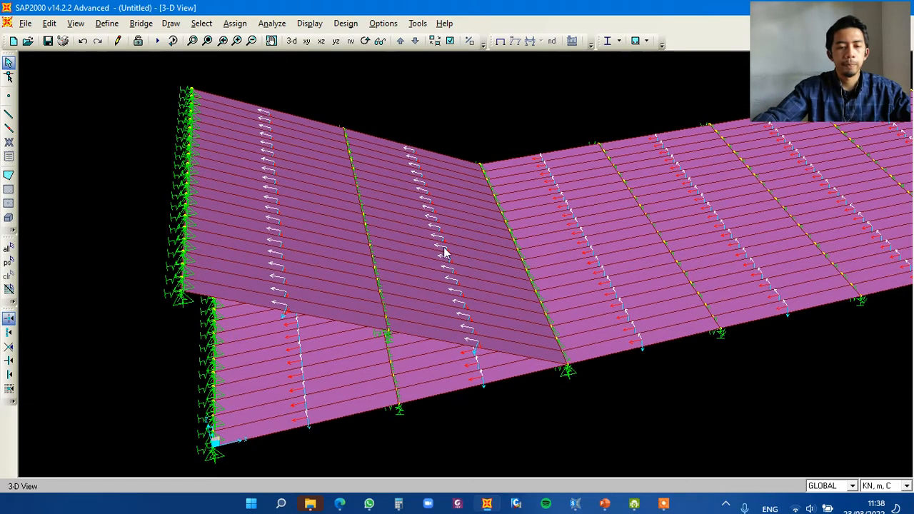
# Select the groups Pelat Miring 1 and Pelat Miring 2, and check the selection on the sloped slabs at both ends
pyautogui.click(237, 24)
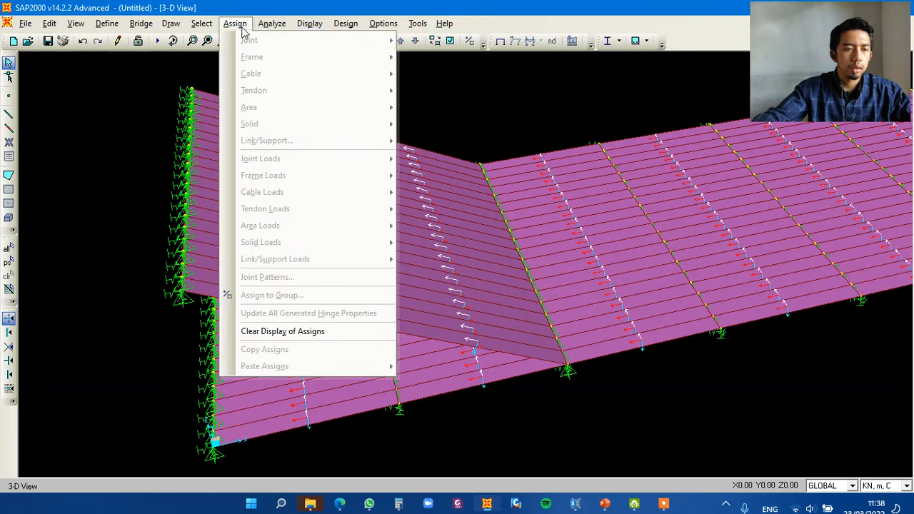
pyautogui.click(237, 24)
pyautogui.click(207, 24)
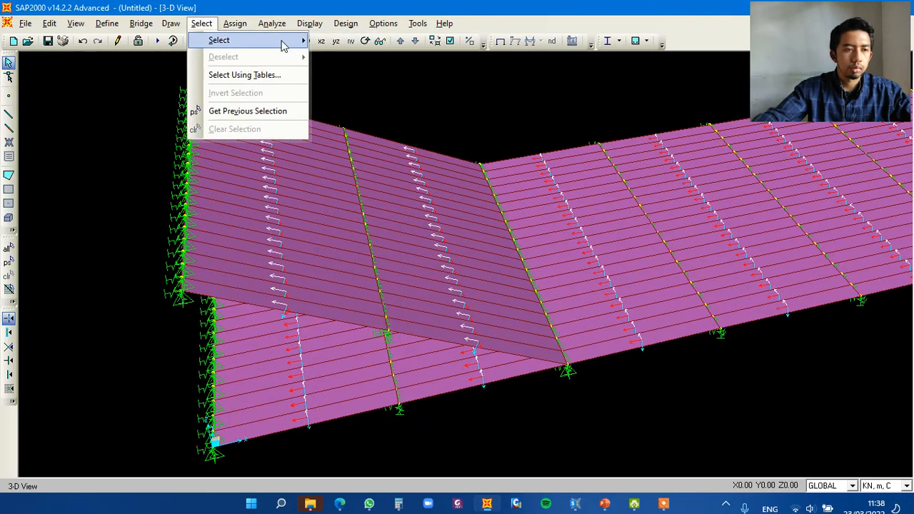
pyautogui.moveTo(283, 46)
pyautogui.click(347, 179)
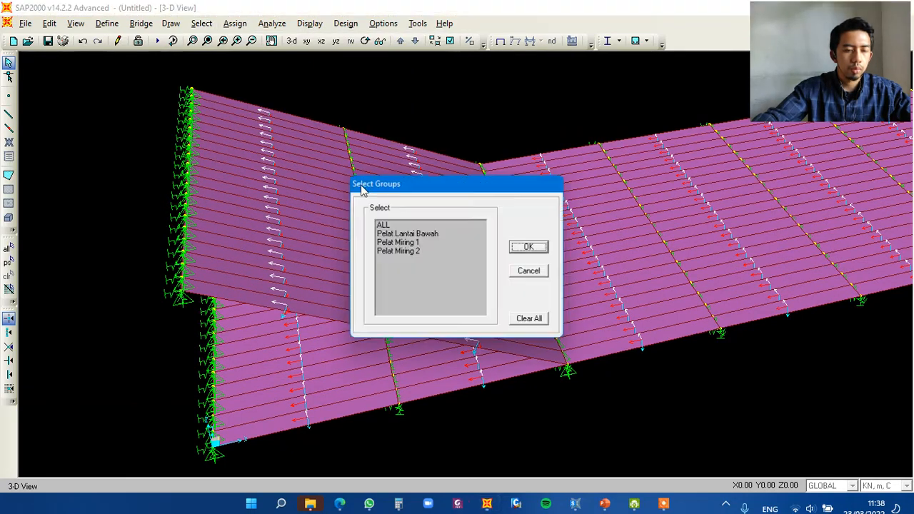
pyautogui.click(403, 243)
pyautogui.click(410, 251)
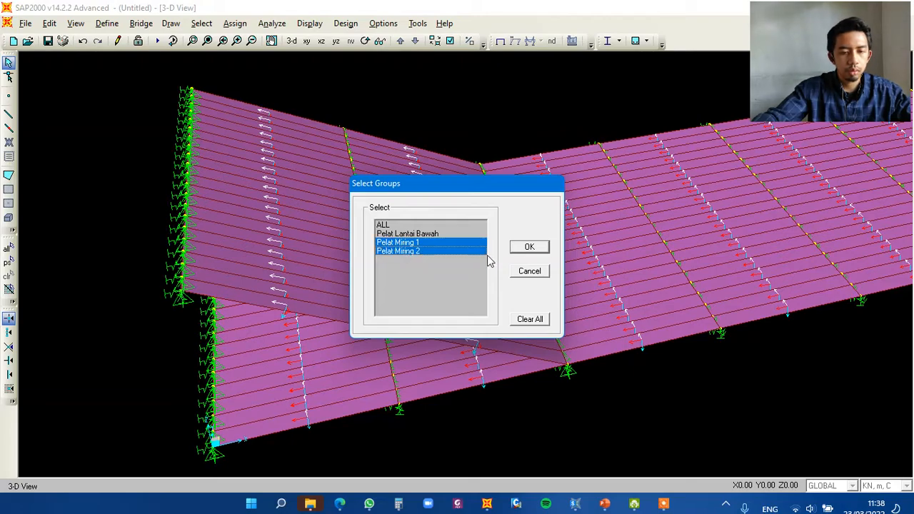
pyautogui.click(529, 247)
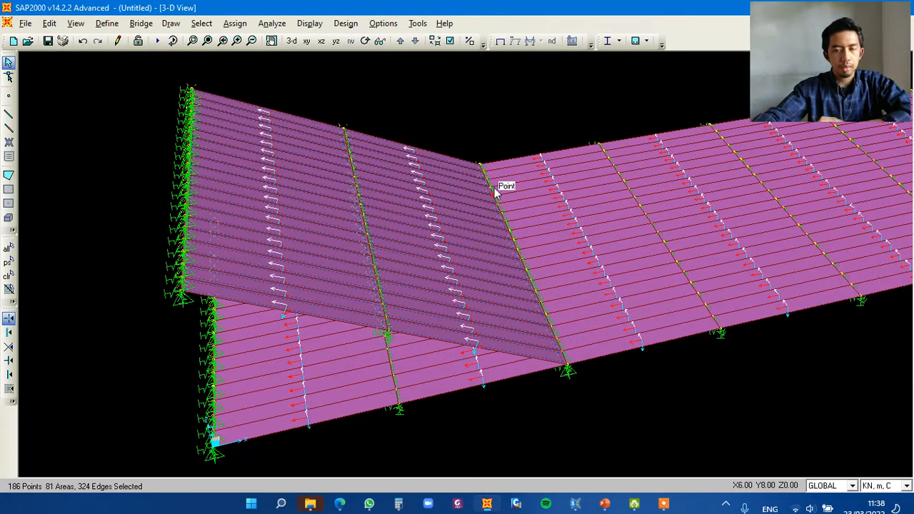
pyautogui.moveTo(641, 198); pyautogui.dragTo(198, 315, button='middle')
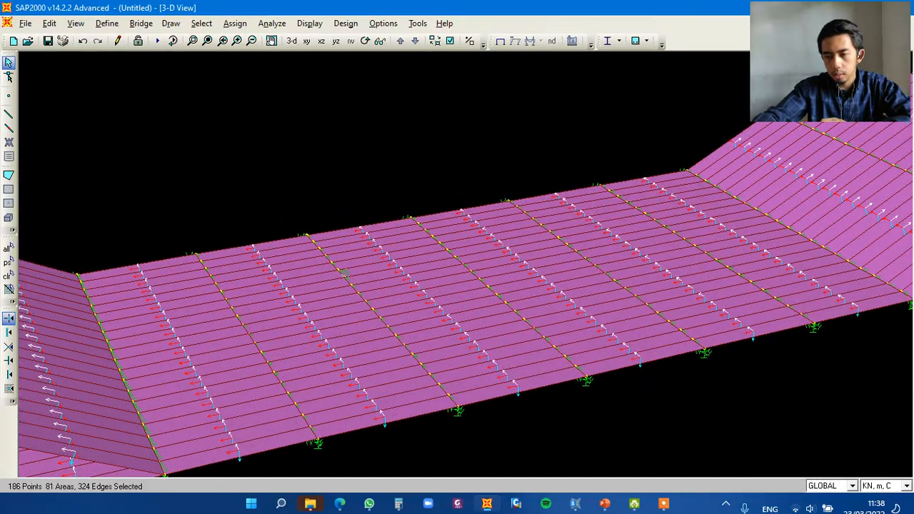
pyautogui.moveTo(527, 243); pyautogui.dragTo(349, 278, button='middle')
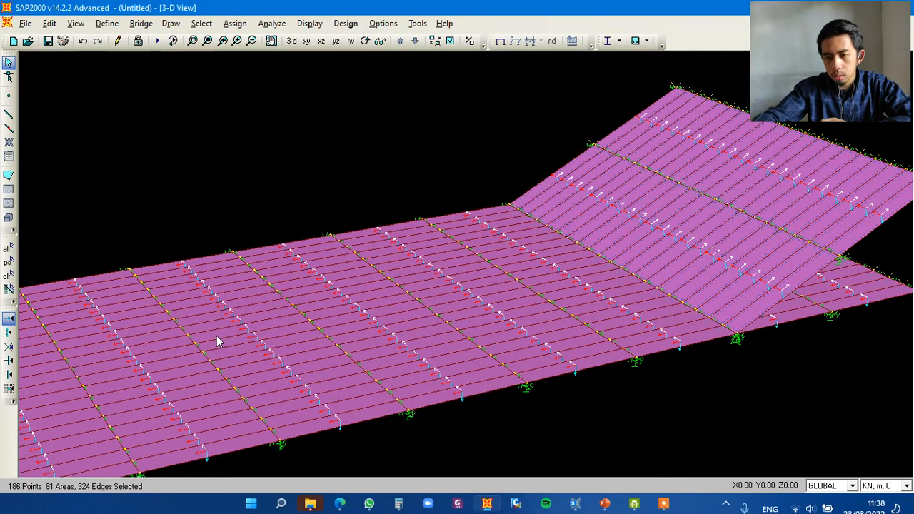
pyautogui.moveTo(217, 336); pyautogui.dragTo(580, 228, button='middle')
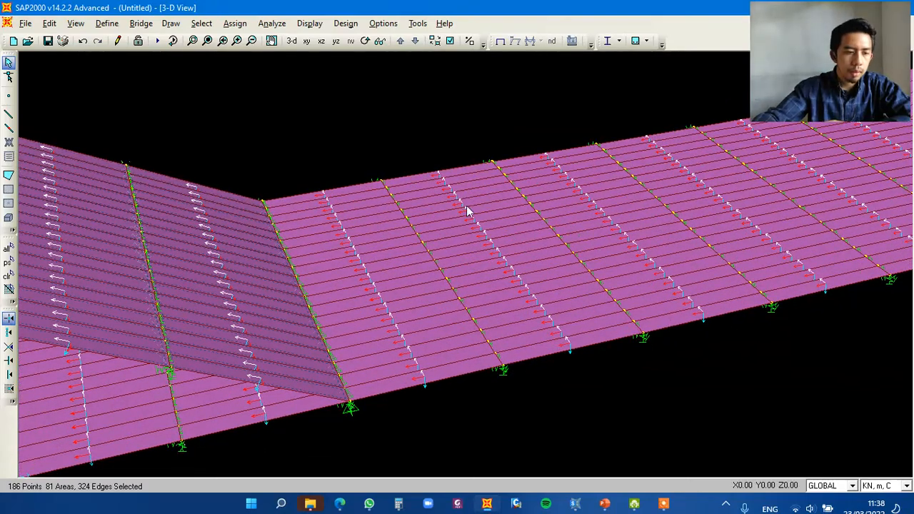
# Start a uniform shell load on the selected sloped slabs with the BEBAN AIR load pattern and a load of 5
pyautogui.click(236, 23)
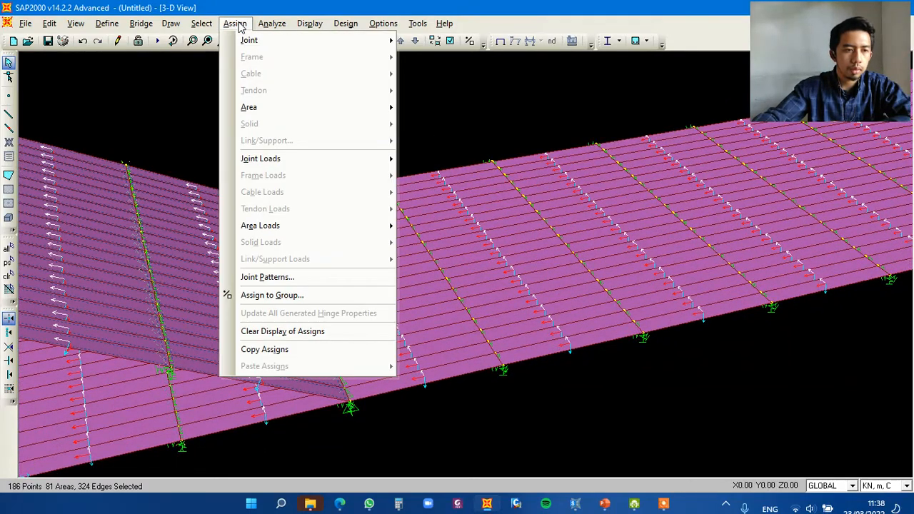
pyautogui.moveTo(391, 225)
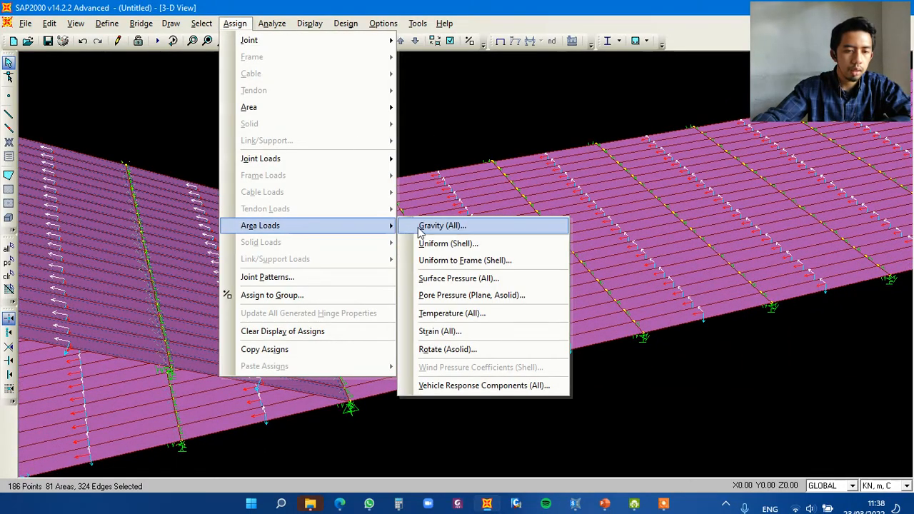
pyautogui.click(449, 243)
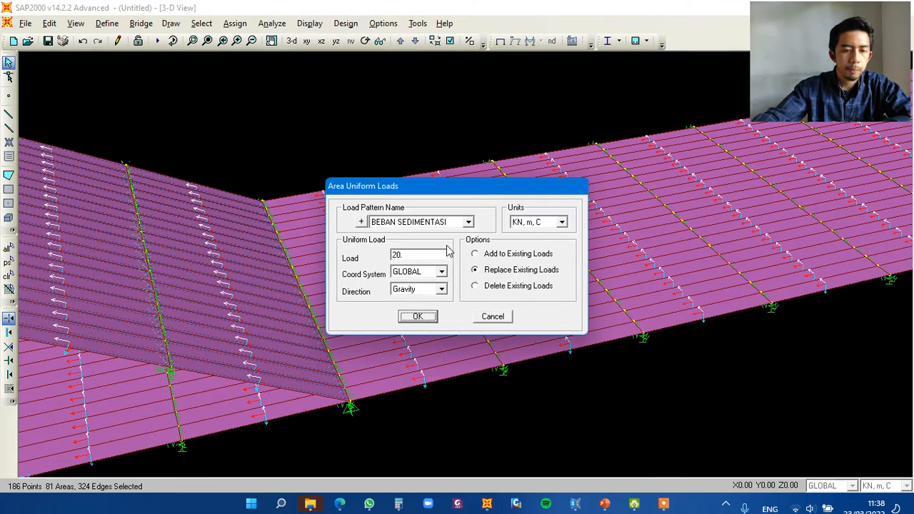
pyautogui.click(461, 225)
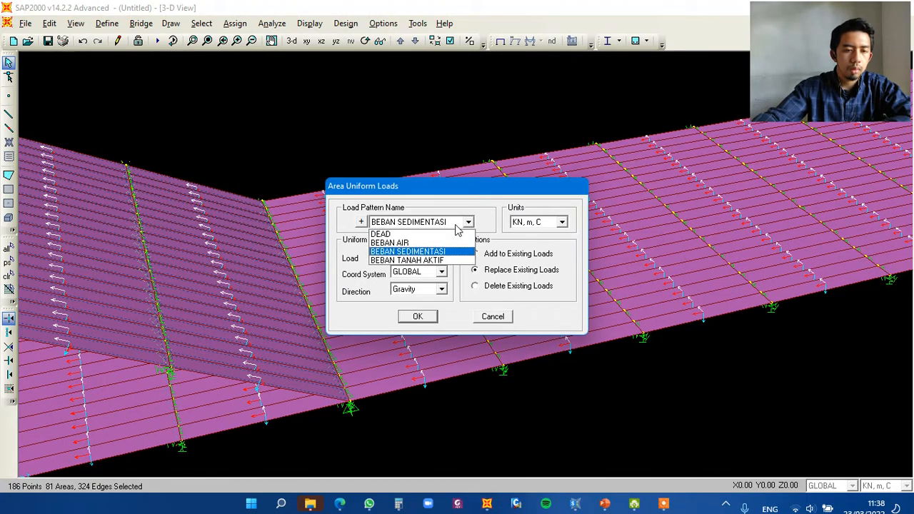
pyautogui.click(421, 240)
pyautogui.doubleClick(424, 254)
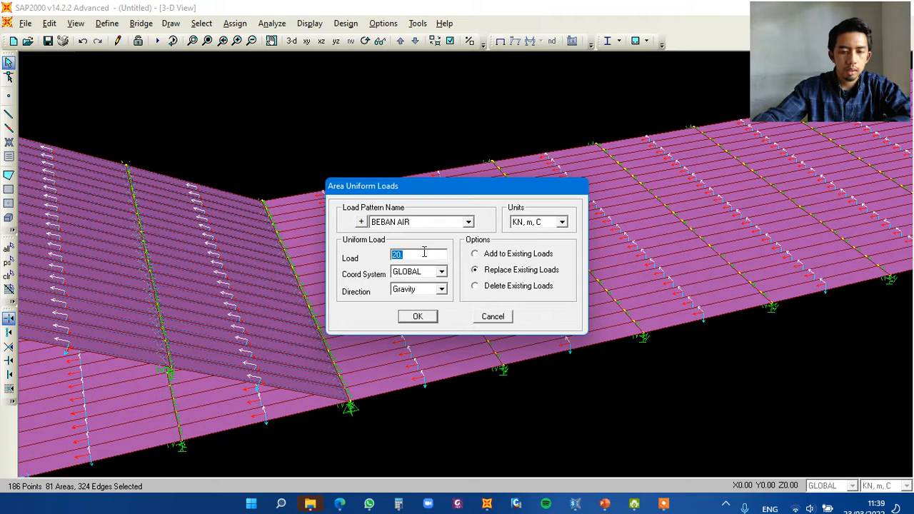
pyautogui.write('5')
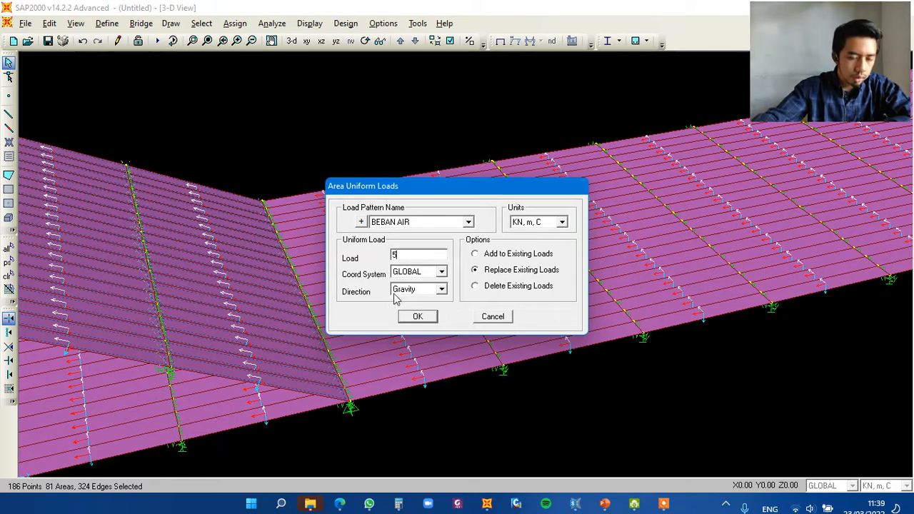
# Try the Area Local coordinate system with direction 3 for the uniform load, and return it to GLOBAL with direction Gravity
pyautogui.click(441, 272)
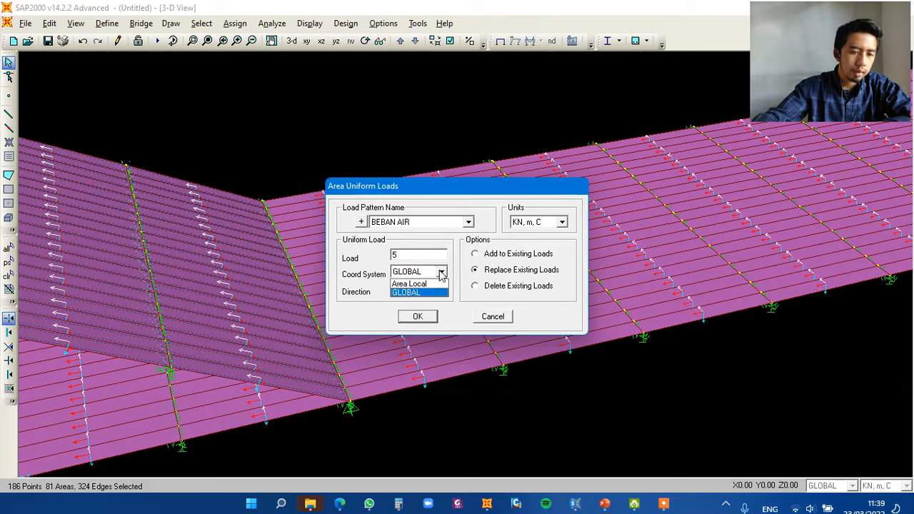
pyautogui.click(421, 284)
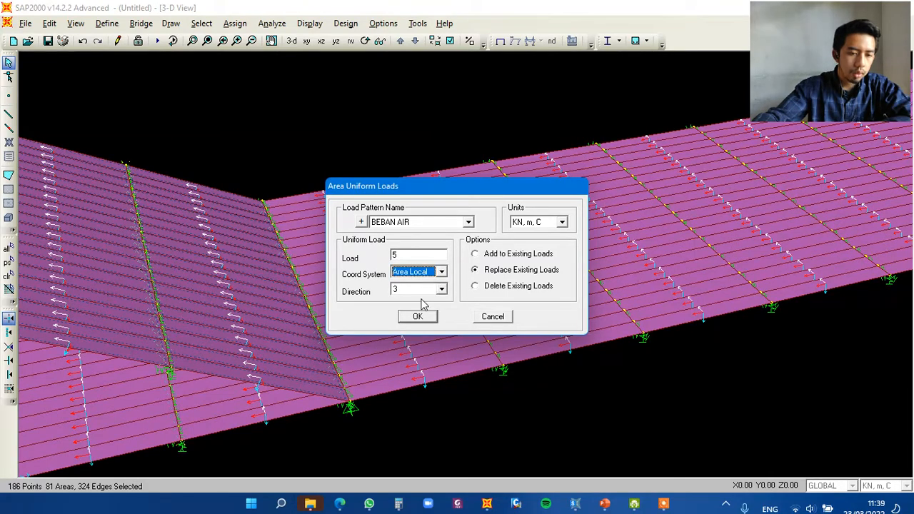
pyautogui.click(438, 290)
pyautogui.click(419, 317)
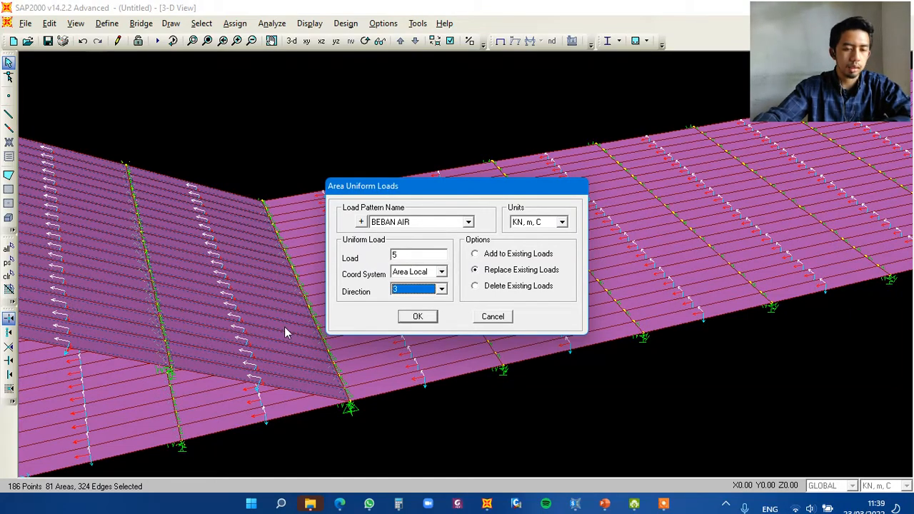
pyautogui.click(441, 272)
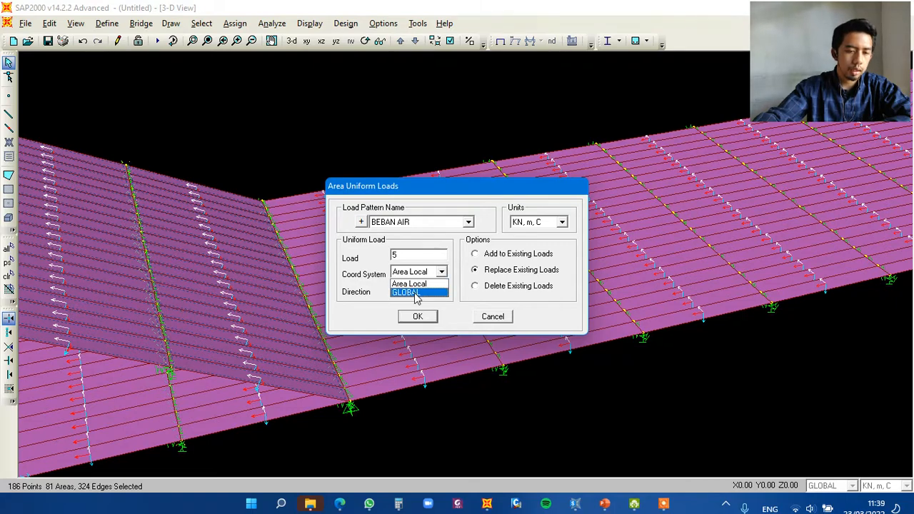
pyautogui.click(416, 293)
pyautogui.click(434, 290)
pyautogui.click(407, 353)
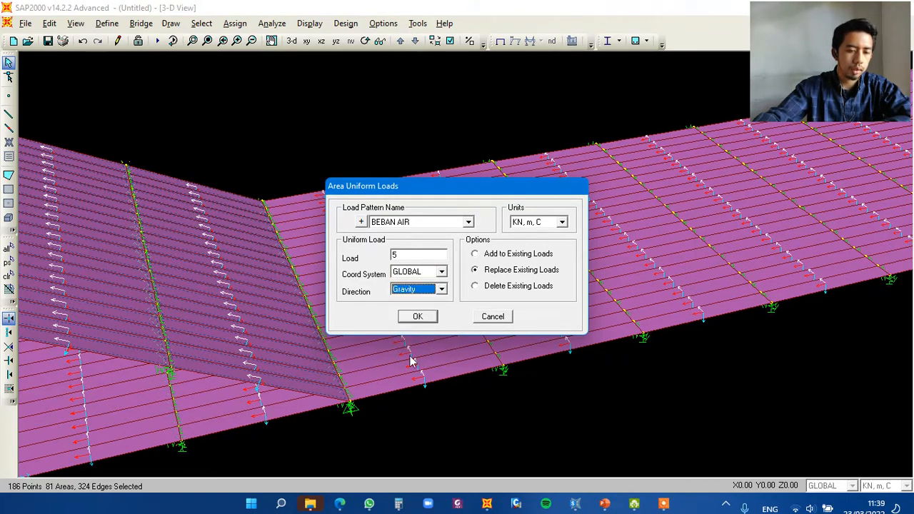
# Apply the BEBAN AIR uniform load to the sloped slabs in Area Local direction 3, and check it on the slab near the origin
pyautogui.click(419, 272)
pyautogui.click(419, 284)
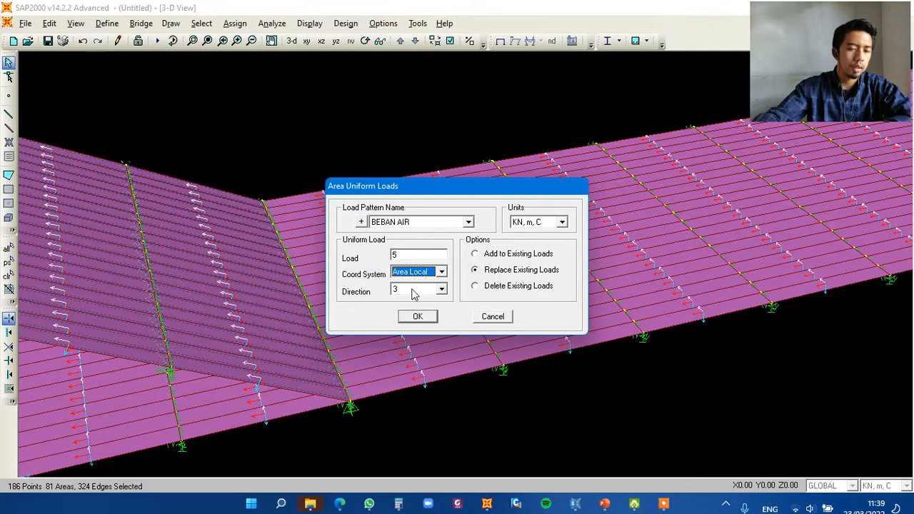
pyautogui.doubleClick(411, 293)
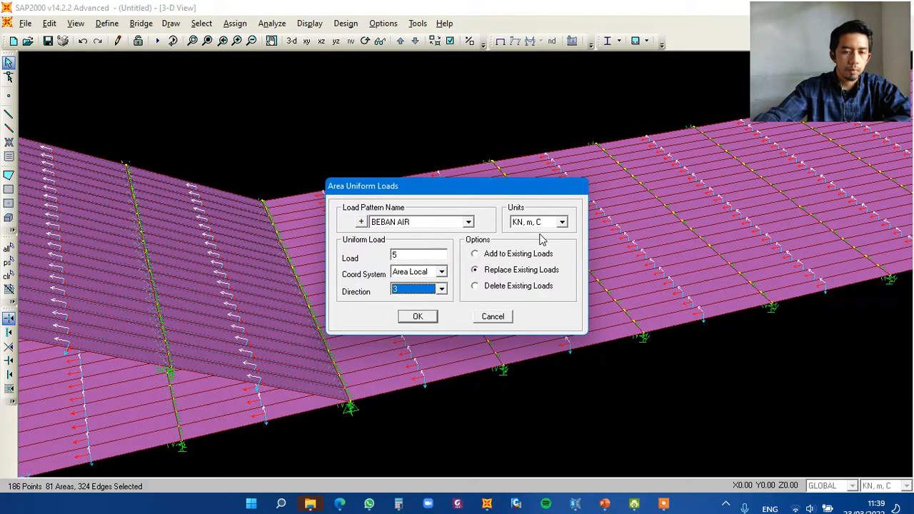
pyautogui.click(418, 318)
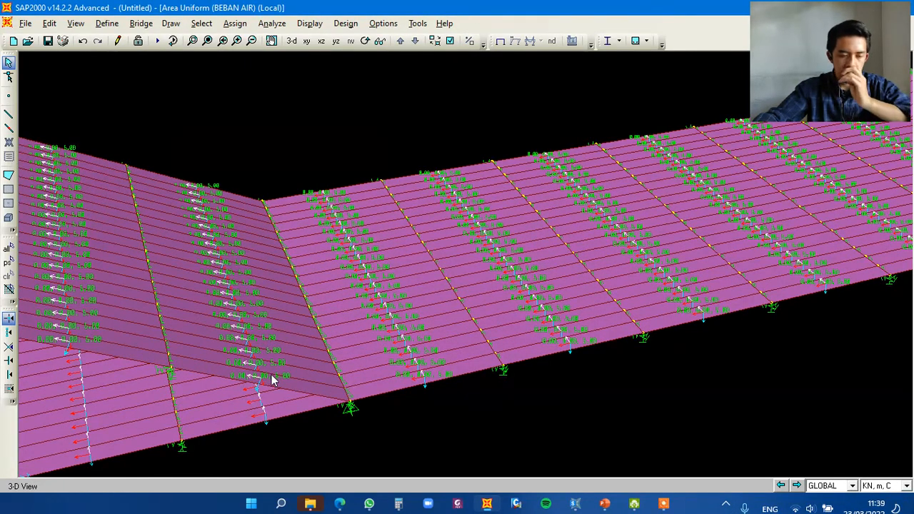
pyautogui.moveTo(290, 382); pyautogui.dragTo(436, 298, button='middle')
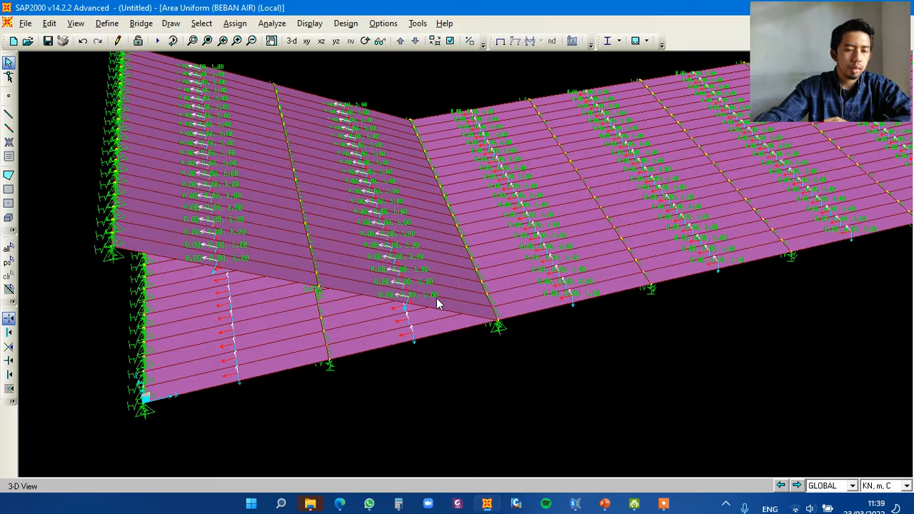
pyautogui.moveTo(430, 282); pyautogui.dragTo(432, 297, button='middle')
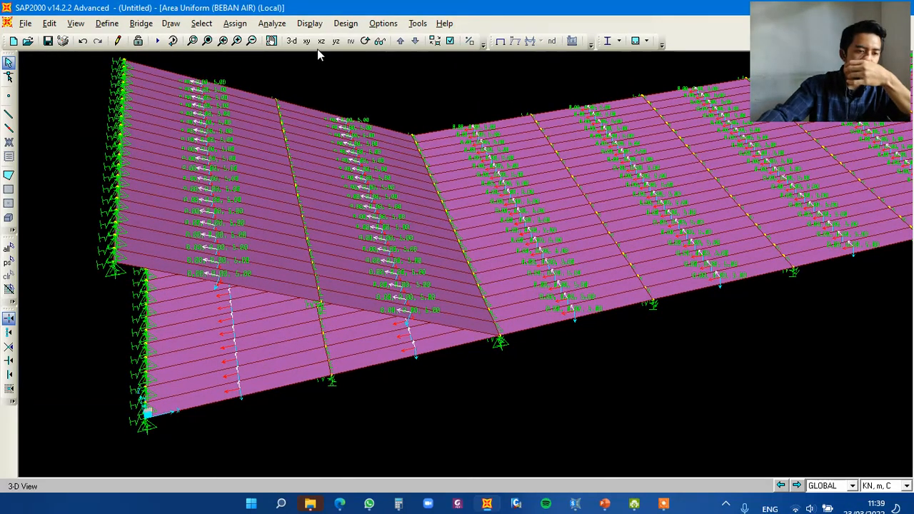
# Restore the previous selection of the sloped slabs and check it at both ends of the model
pyautogui.click(200, 24)
pyautogui.click(259, 112)
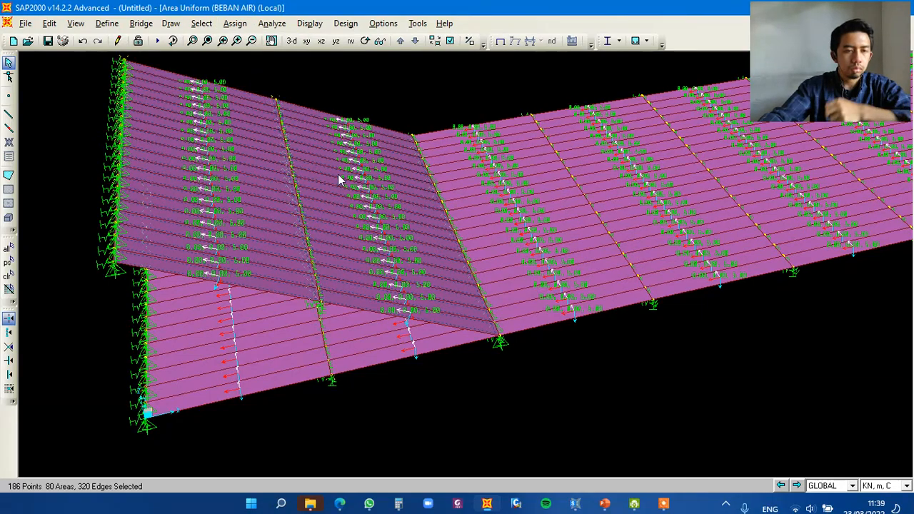
pyautogui.moveTo(892, 123); pyautogui.dragTo(634, 237, button='middle')
pyautogui.moveTo(765, 231); pyautogui.dragTo(401, 279, button='middle')
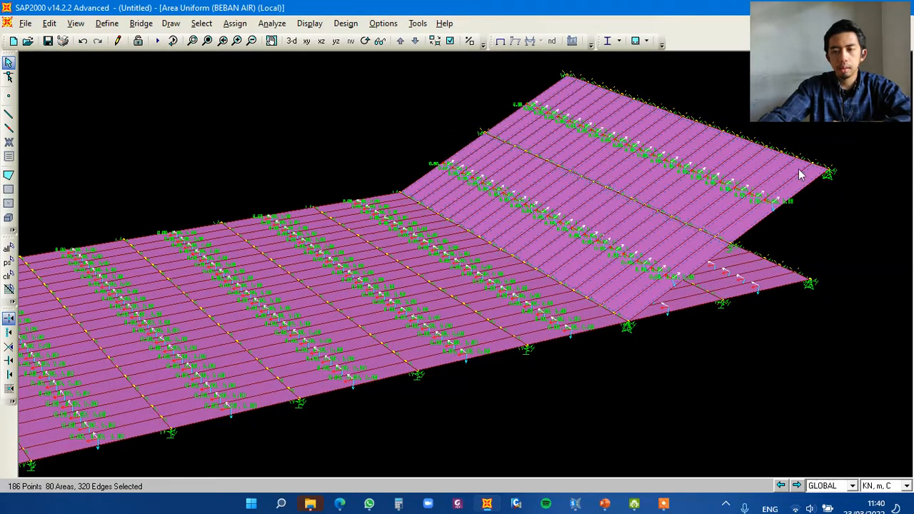
pyautogui.moveTo(331, 236); pyautogui.dragTo(623, 145, button='middle')
pyautogui.moveTo(122, 280); pyautogui.dragTo(307, 294, button='middle')
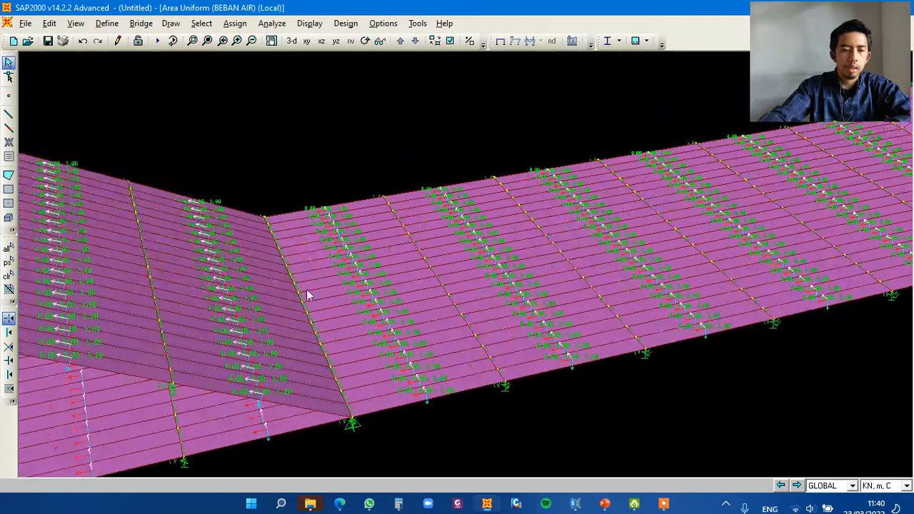
pyautogui.hotkey('ctrl', 'a')
pyautogui.click(235, 24)
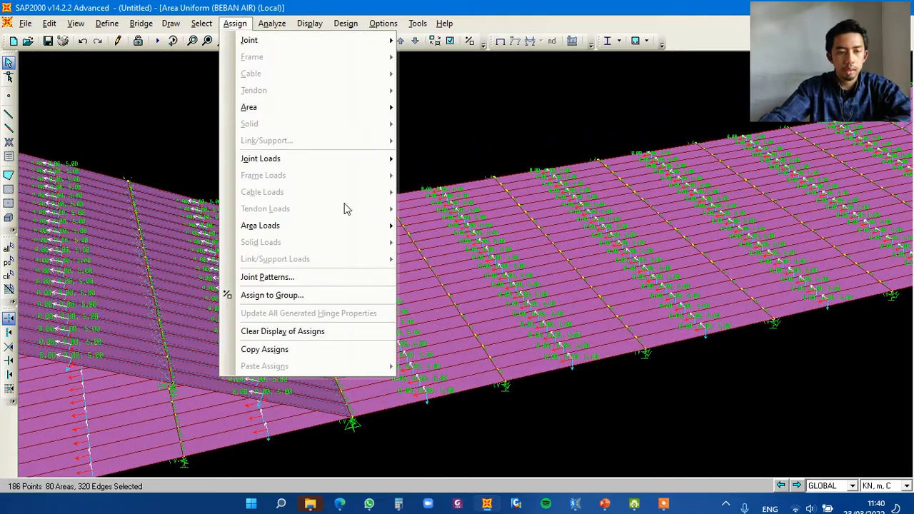
pyautogui.moveTo(361, 224)
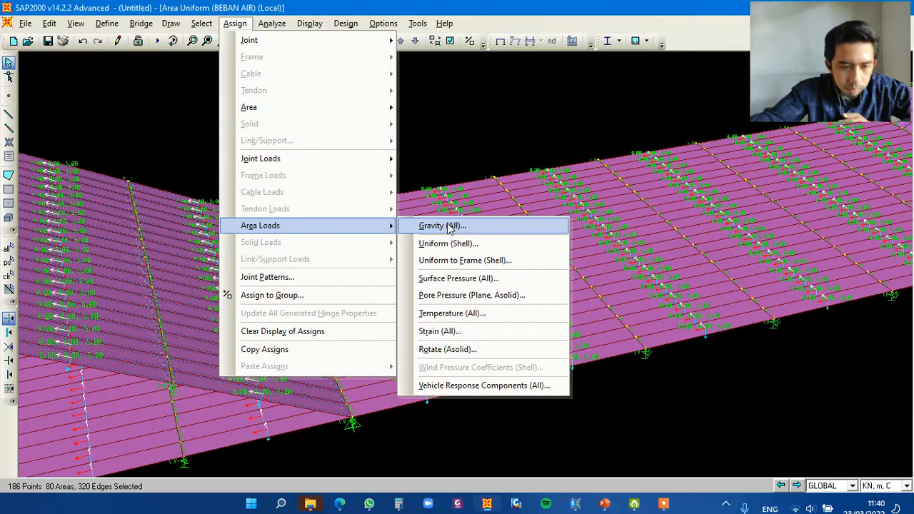
pyautogui.click(447, 282)
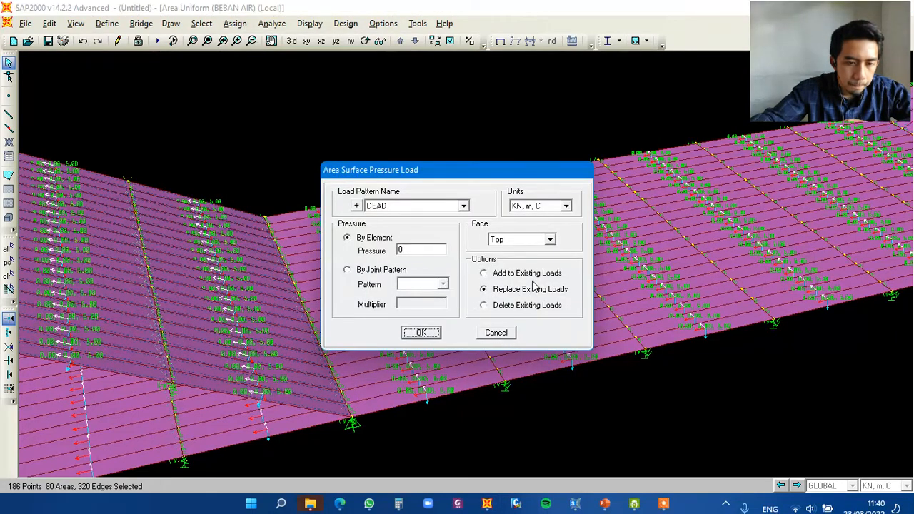
pyautogui.click(549, 241)
pyautogui.click(549, 242)
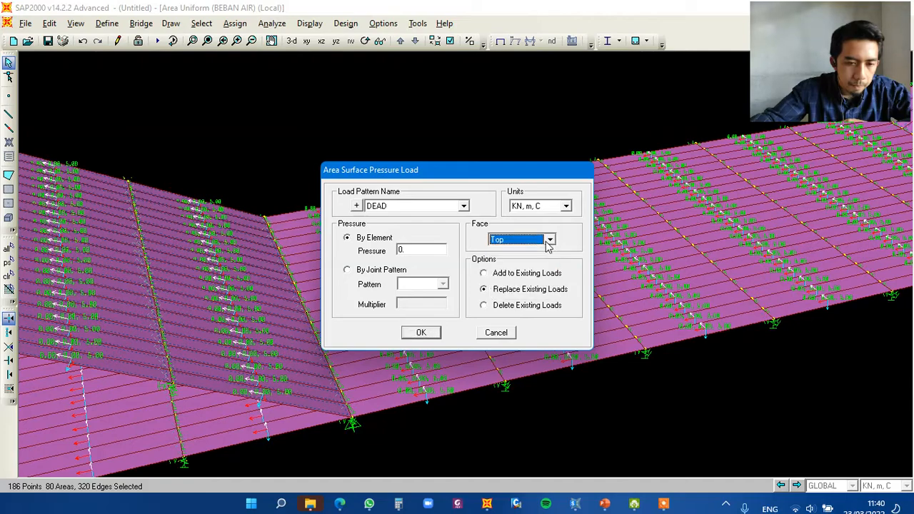
pyautogui.click(549, 241)
pyautogui.click(549, 242)
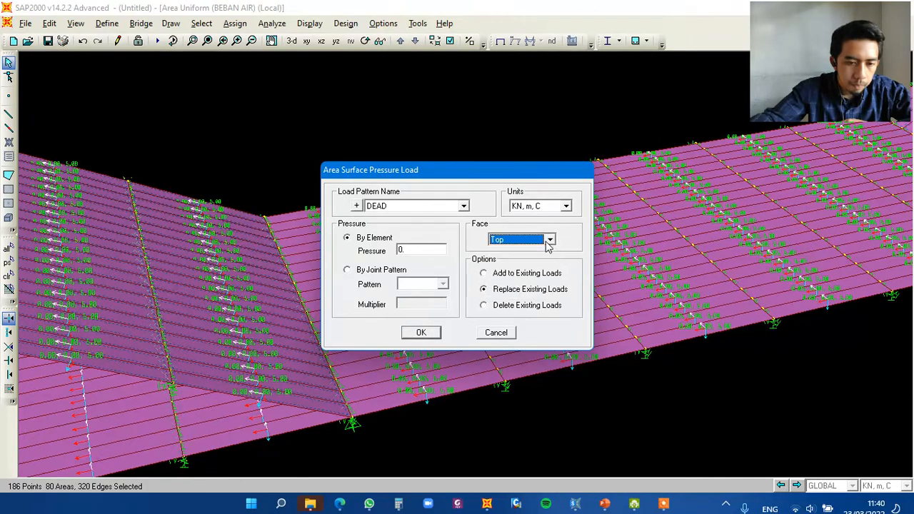
pyautogui.click(500, 335)
# Assign a by-element pore pressure of 50 to the selected sloped slabs under the BEBAN TANAH AKTIF load pattern, and inspect the slab near the origin
pyautogui.click(233, 24)
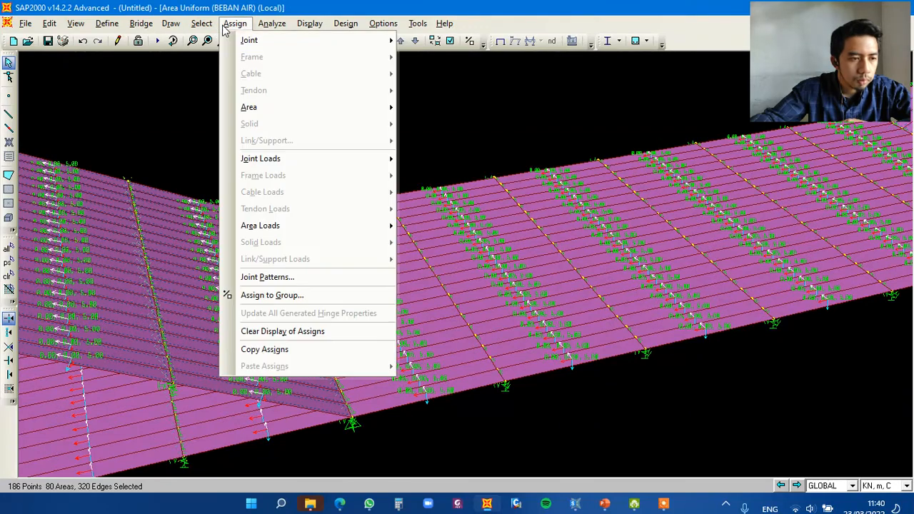
pyautogui.moveTo(378, 227)
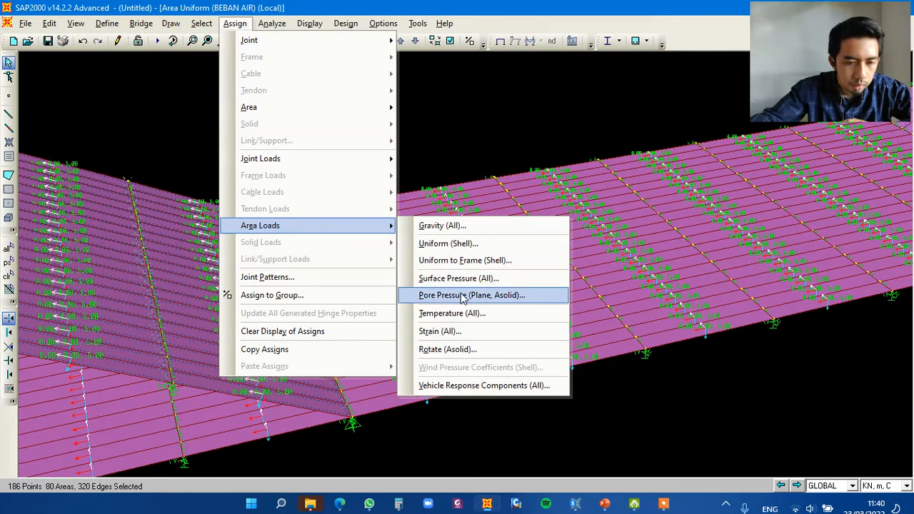
pyautogui.click(437, 293)
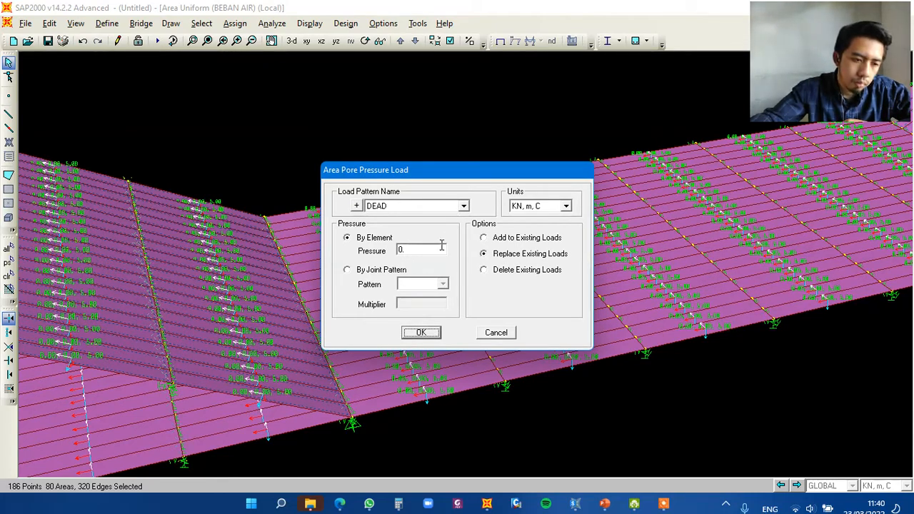
pyautogui.click(349, 270)
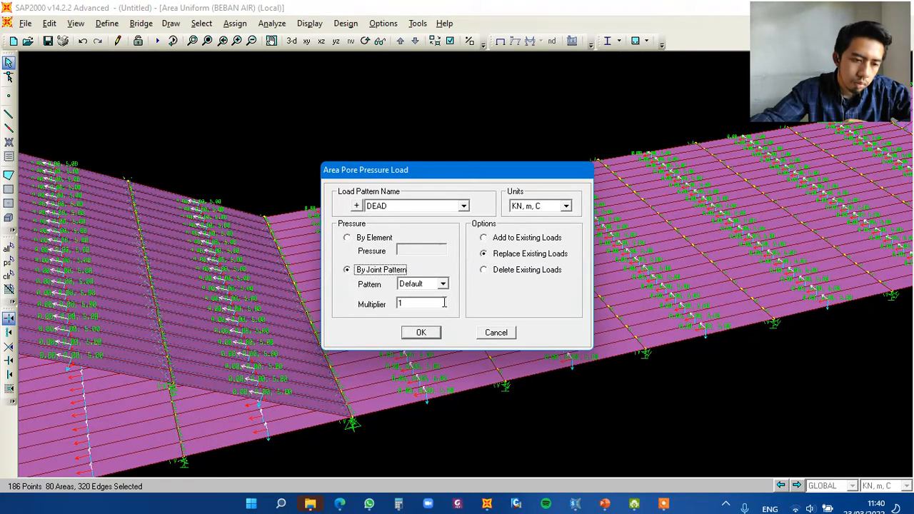
pyautogui.click(444, 284)
pyautogui.click(419, 295)
pyautogui.click(370, 240)
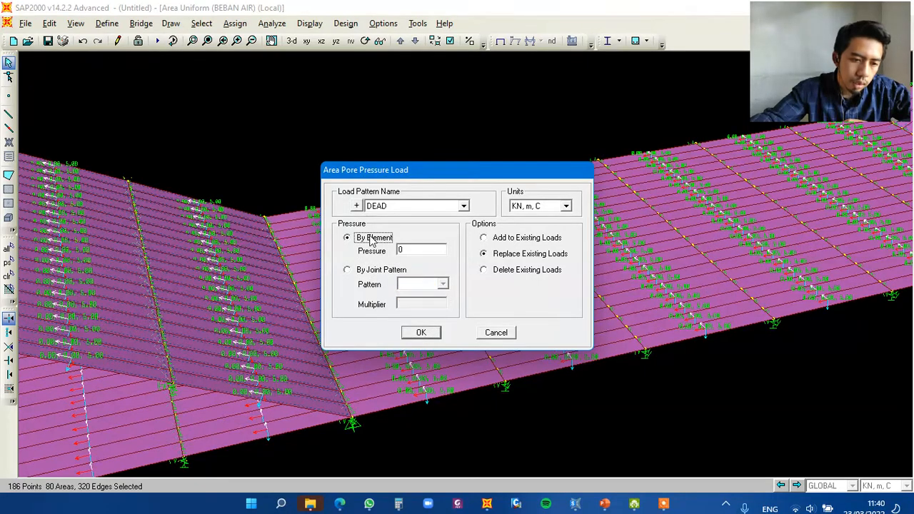
pyautogui.click(442, 207)
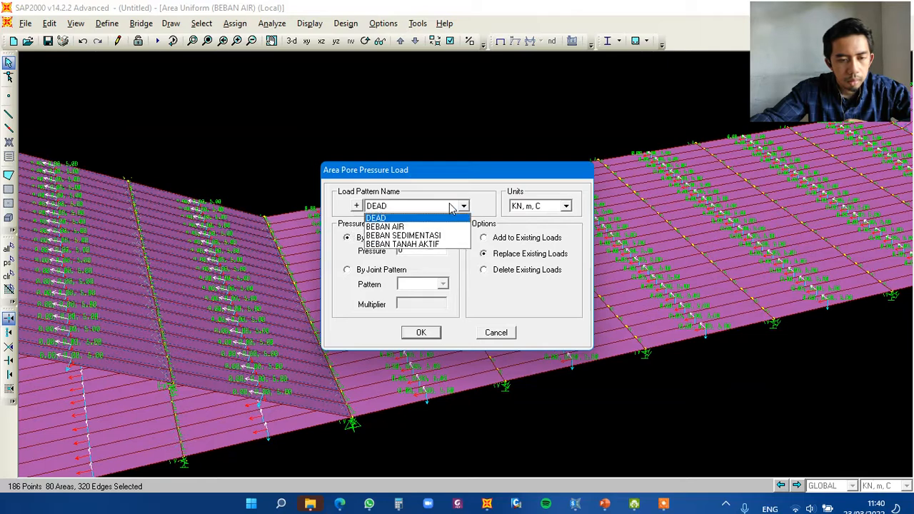
pyautogui.click(424, 244)
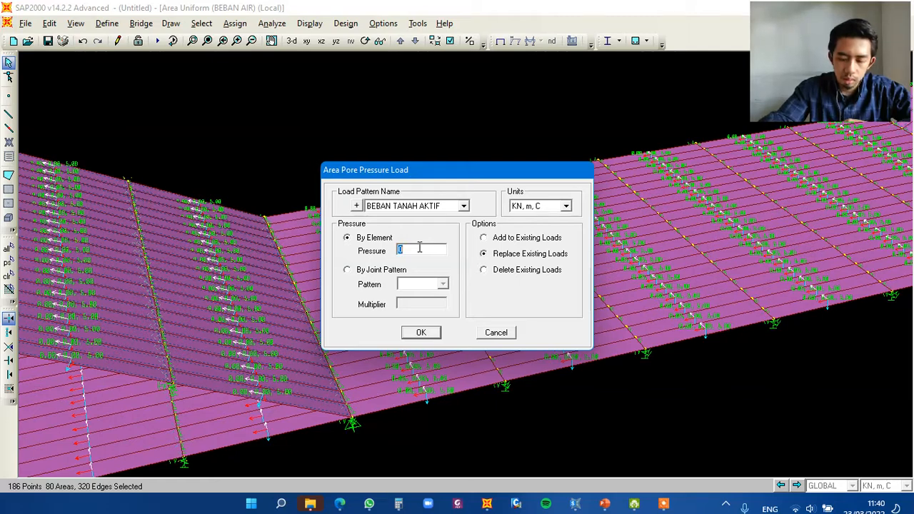
pyautogui.write('50')
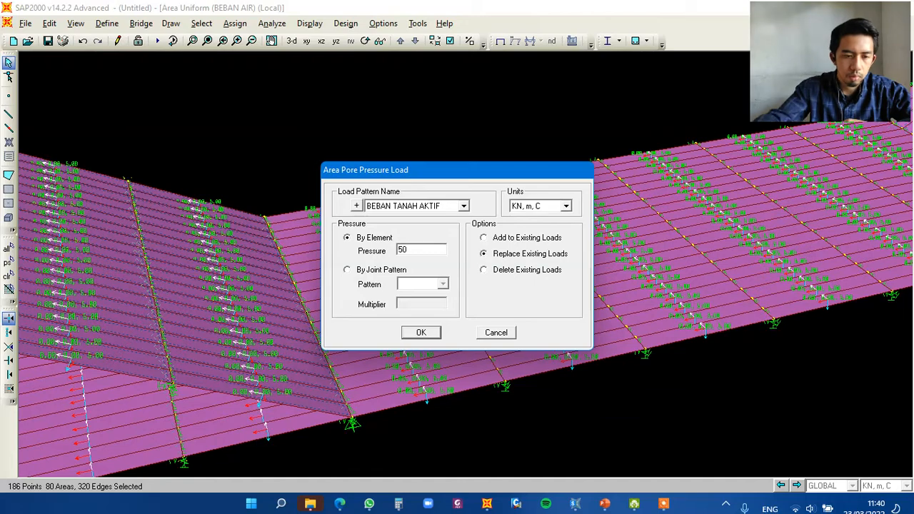
pyautogui.click(431, 336)
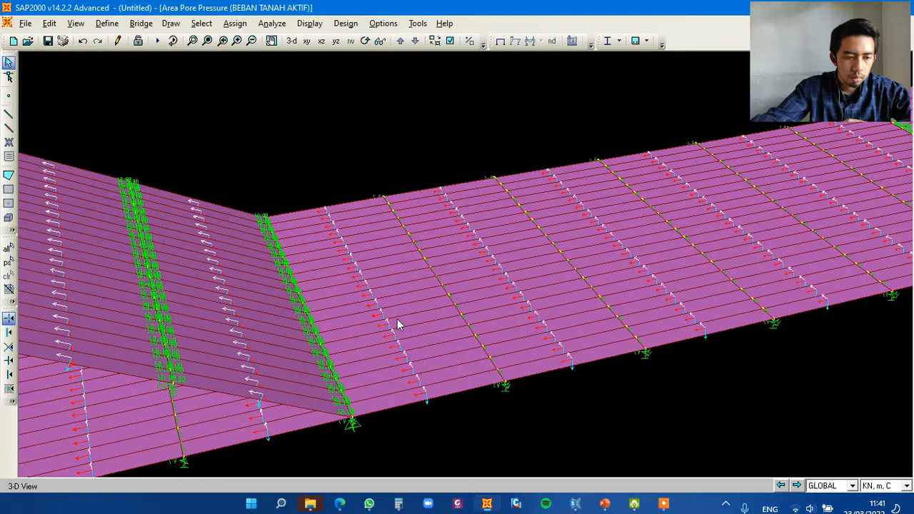
pyautogui.moveTo(330, 339); pyautogui.dragTo(520, 314, button='middle')
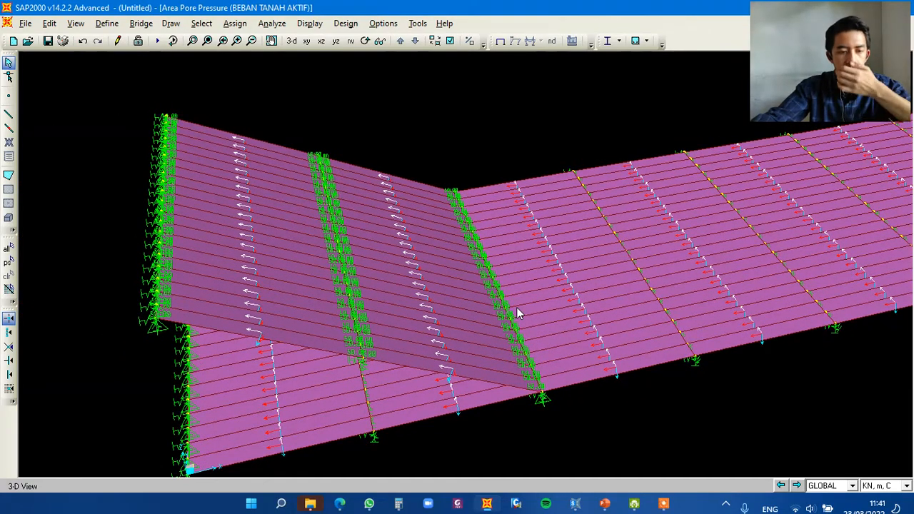
# Reselect the sloped slabs and add a BEBAN TANAH AKTIF uniform load of -50 in Area Local direction 3 to their existing loads
pyautogui.click(202, 23)
pyautogui.click(245, 110)
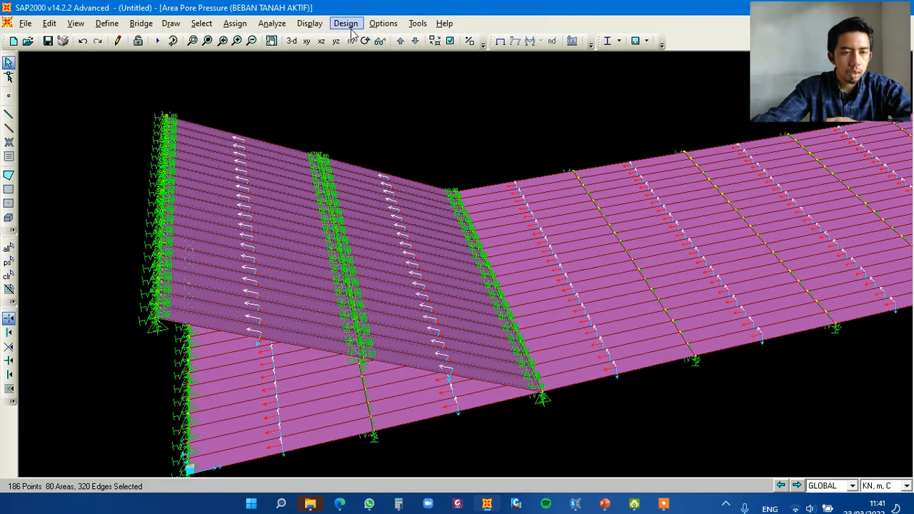
pyautogui.click(235, 23)
pyautogui.moveTo(371, 231)
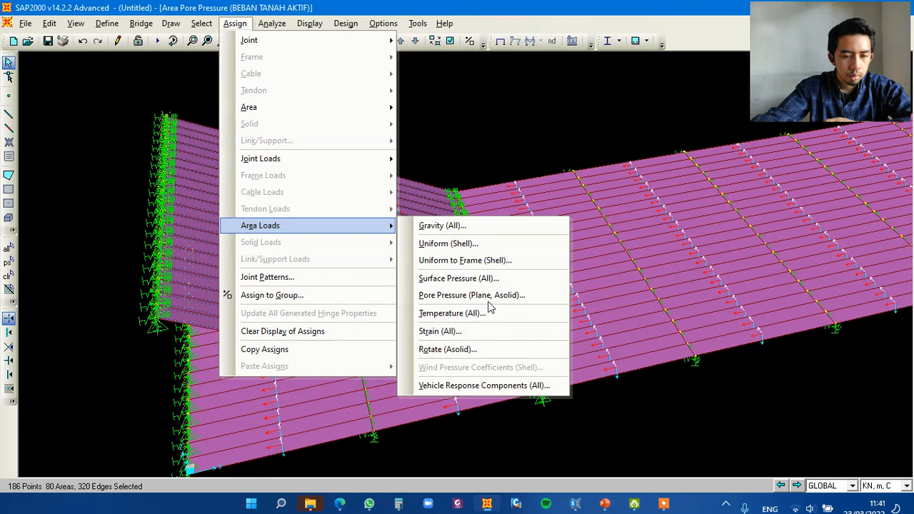
pyautogui.click(451, 245)
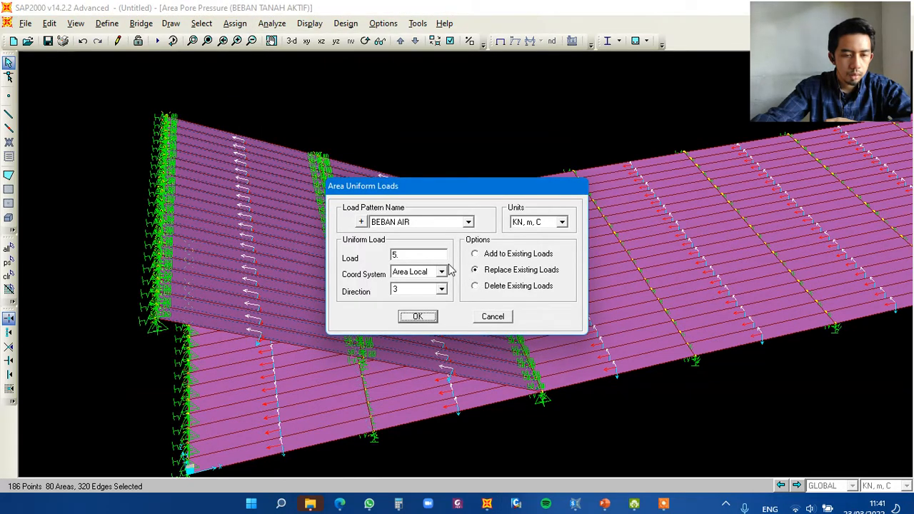
pyautogui.click(426, 223)
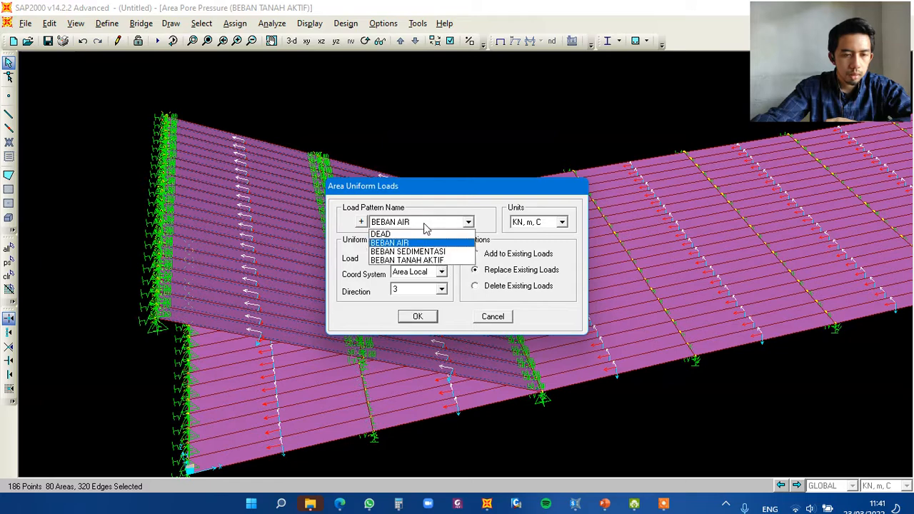
pyautogui.click(434, 260)
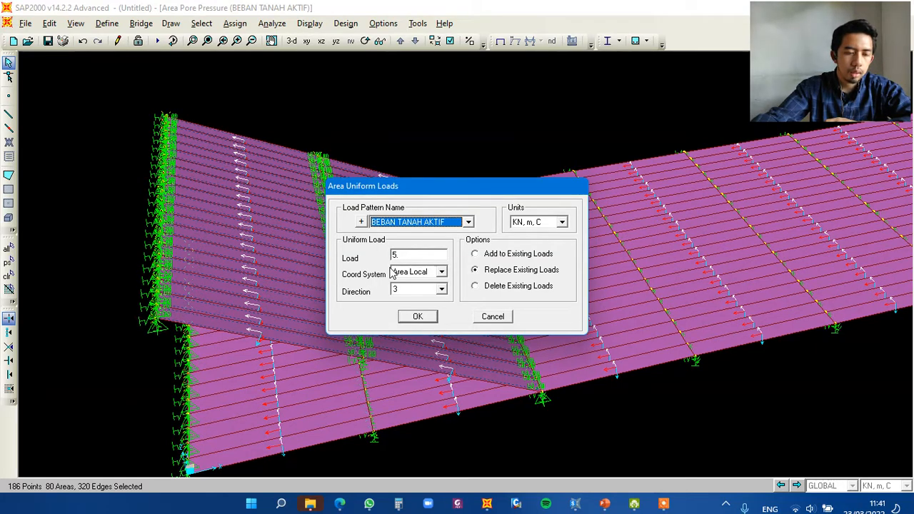
pyautogui.doubleClick(412, 255)
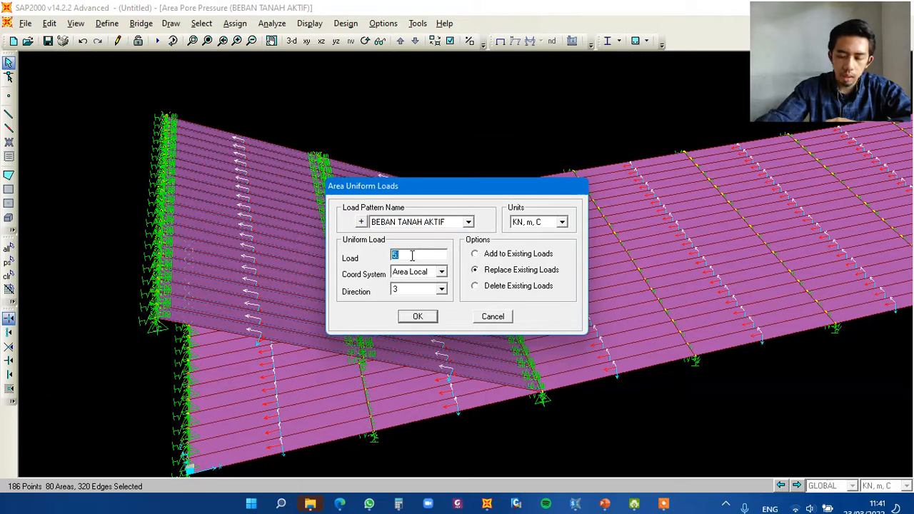
pyautogui.write('-50')
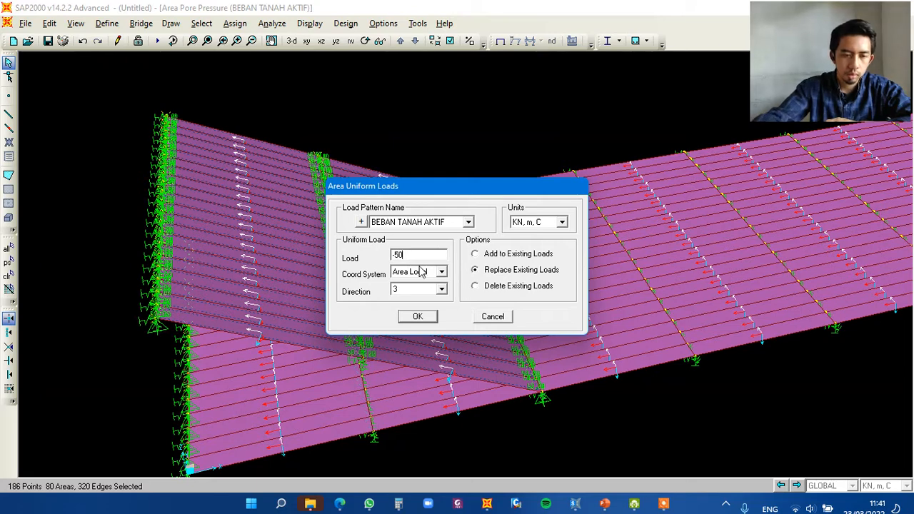
pyautogui.click(517, 256)
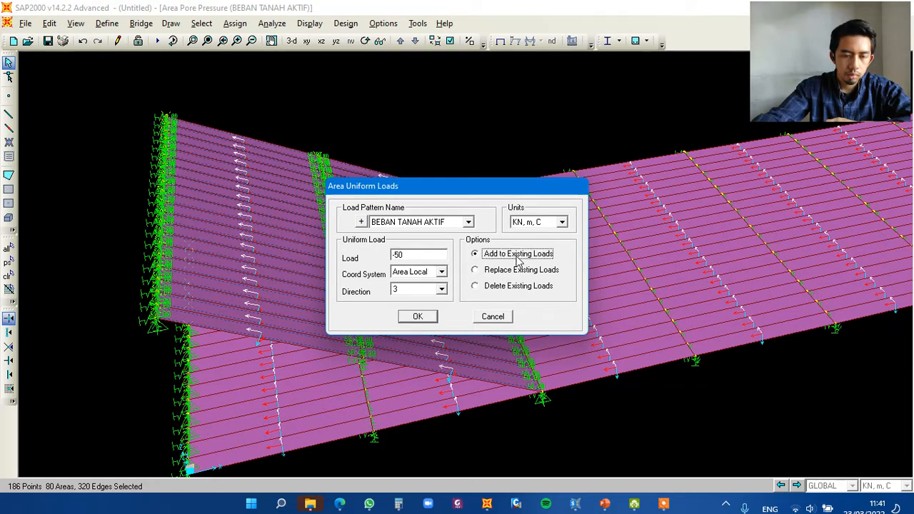
pyautogui.click(418, 317)
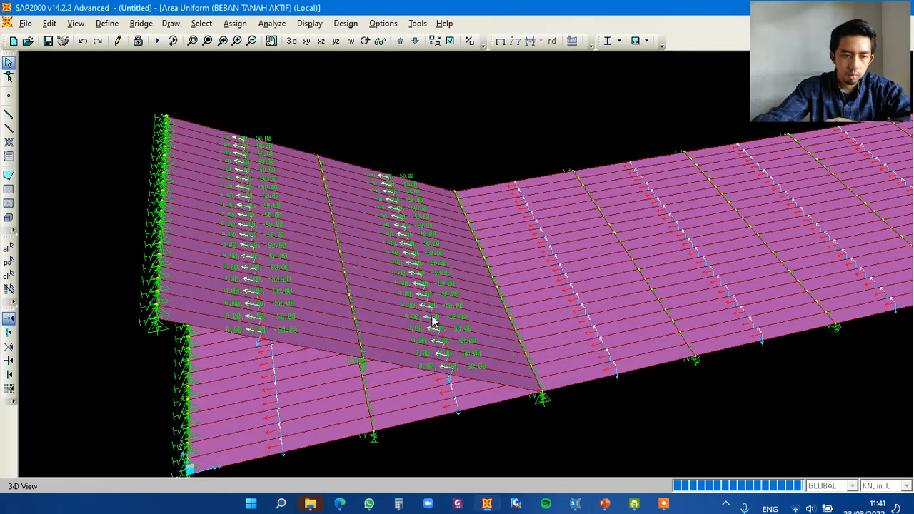
# Inspect the loads assigned to a sloped slab area near the origin
pyautogui.rightClick(486, 375)
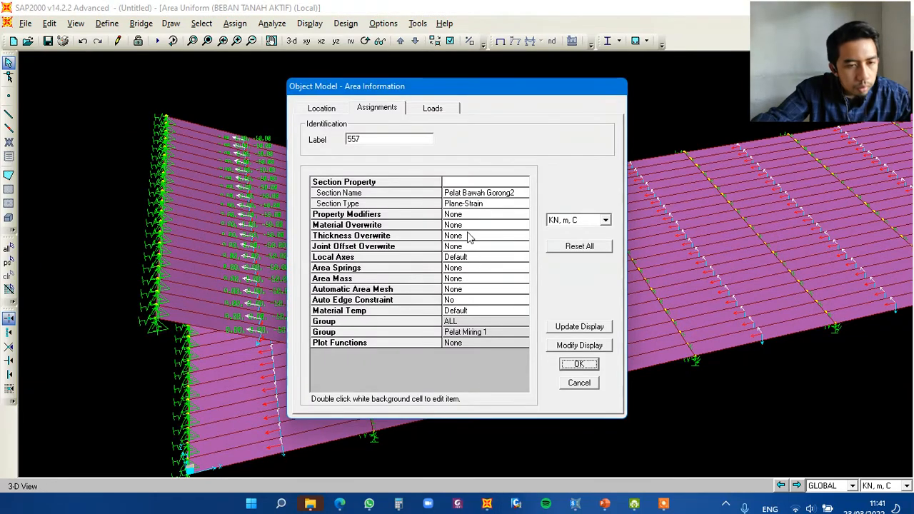
pyautogui.click(432, 108)
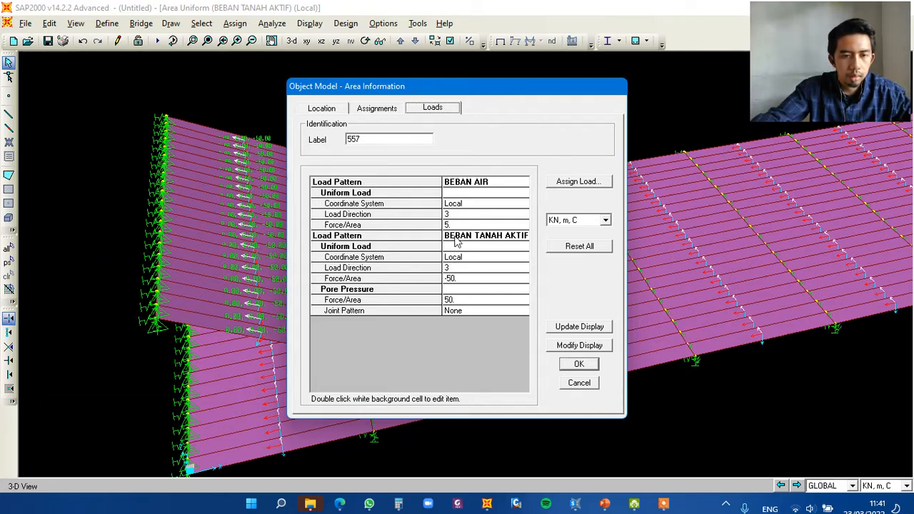
pyautogui.click(581, 382)
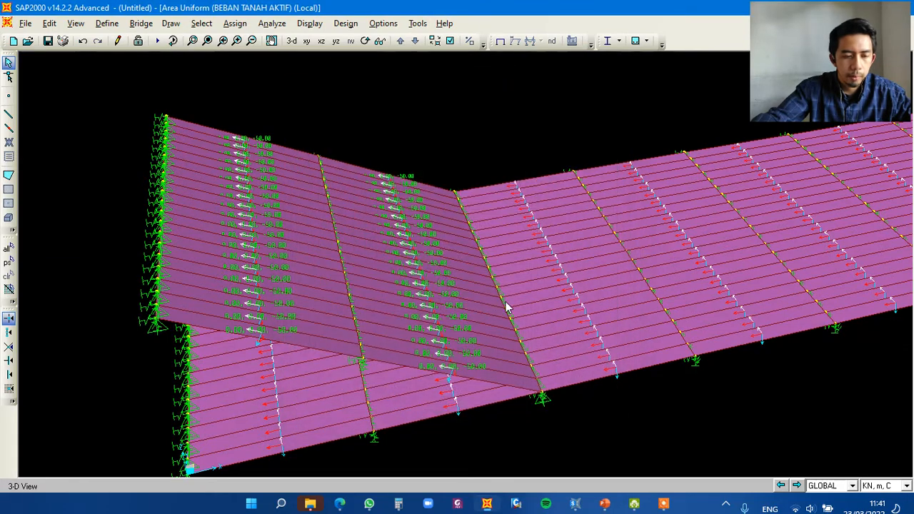
# In the X-Y plane at Z=0, select the two outermost columns of base slab areas at each end of the model
pyautogui.moveTo(401, 378); pyautogui.dragTo(414, 288, button='middle')
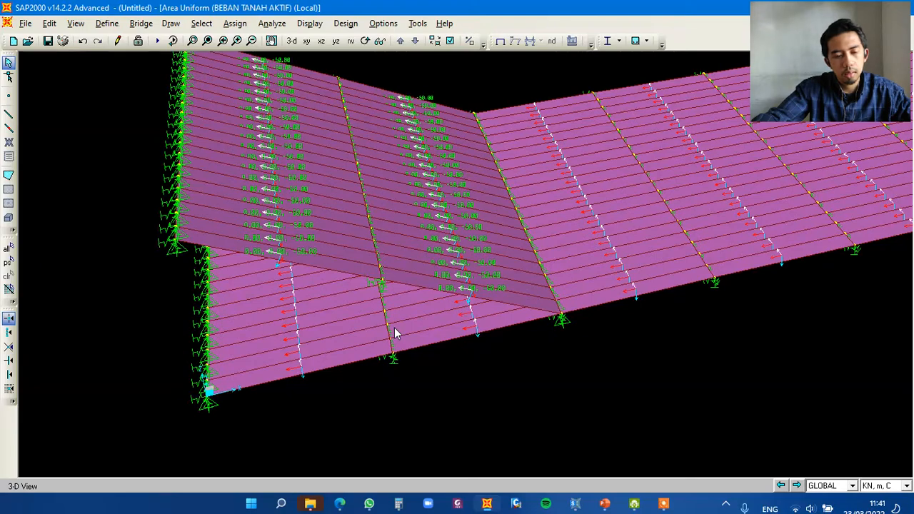
pyautogui.click(306, 41)
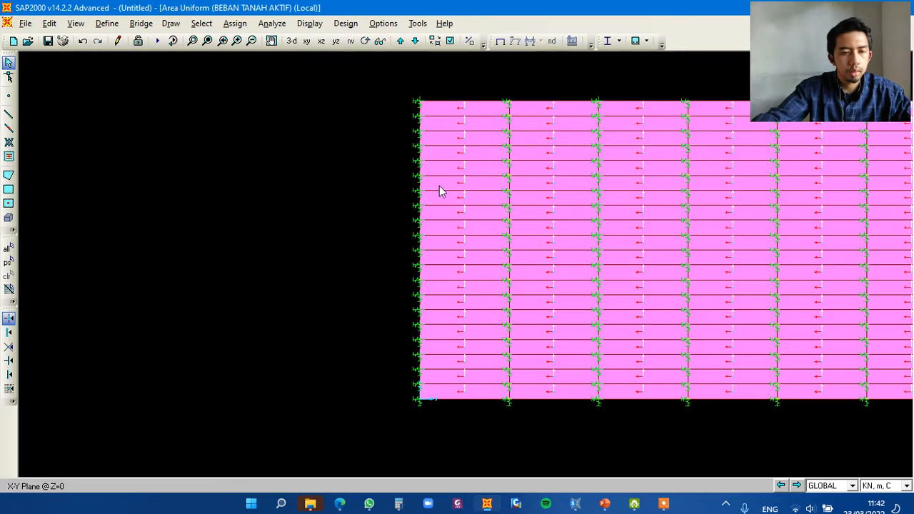
pyautogui.moveTo(475, 192); pyautogui.dragTo(122, 198, button='middle')
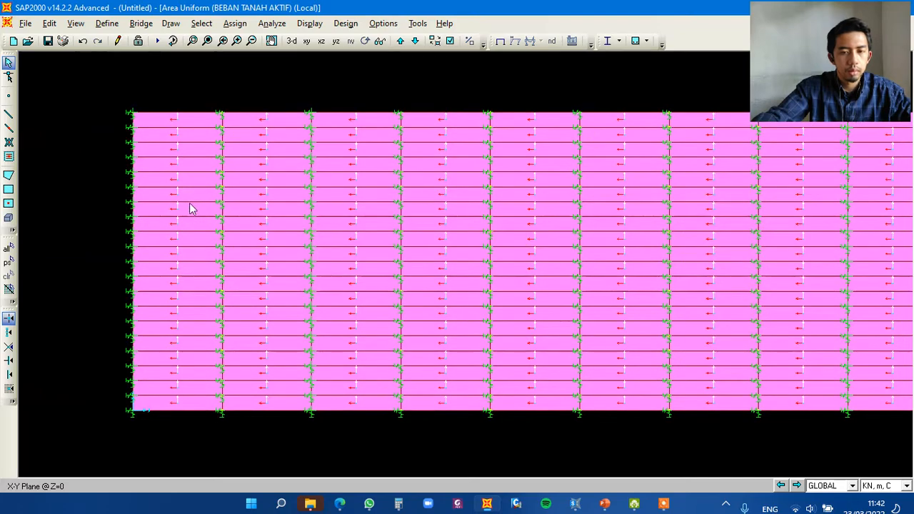
pyautogui.click(209, 42)
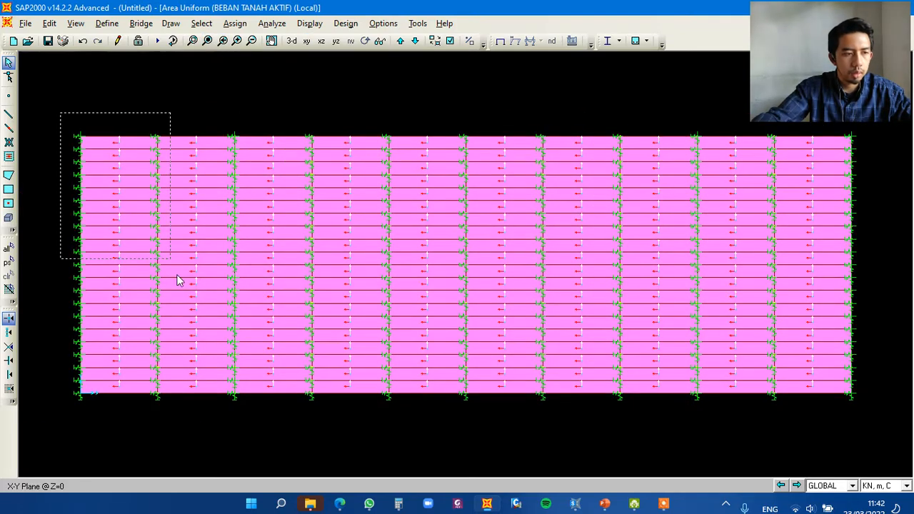
pyautogui.moveTo(230, 394); pyautogui.dragTo(241, 419)
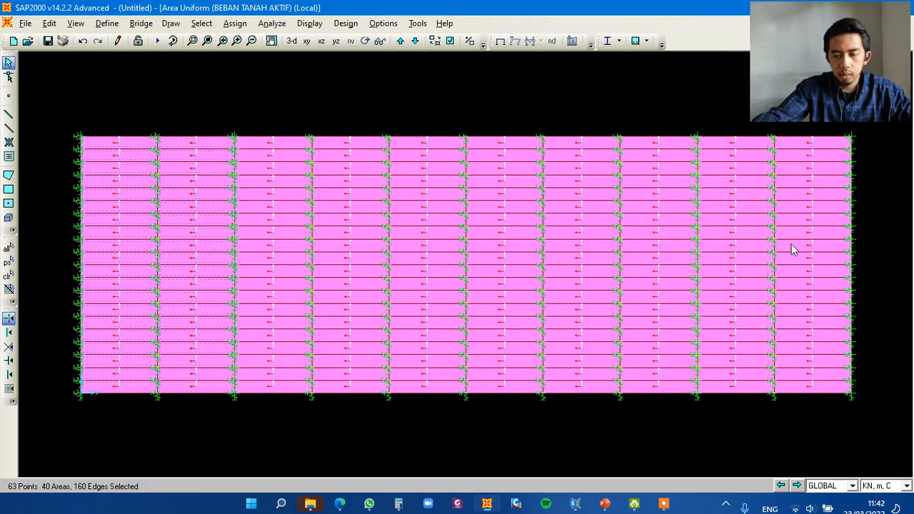
pyautogui.moveTo(683, 112); pyautogui.dragTo(877, 422)
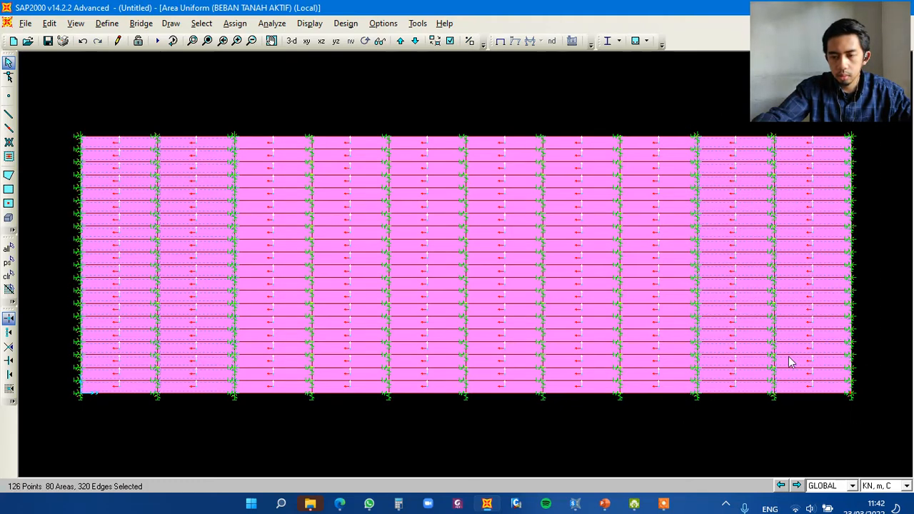
# Add a BEBAN TANAH AKTIF uniform load of 50 in Area Local direction 3 to the existing loads of the selected base slabs
pyautogui.click(235, 23)
pyautogui.moveTo(357, 230)
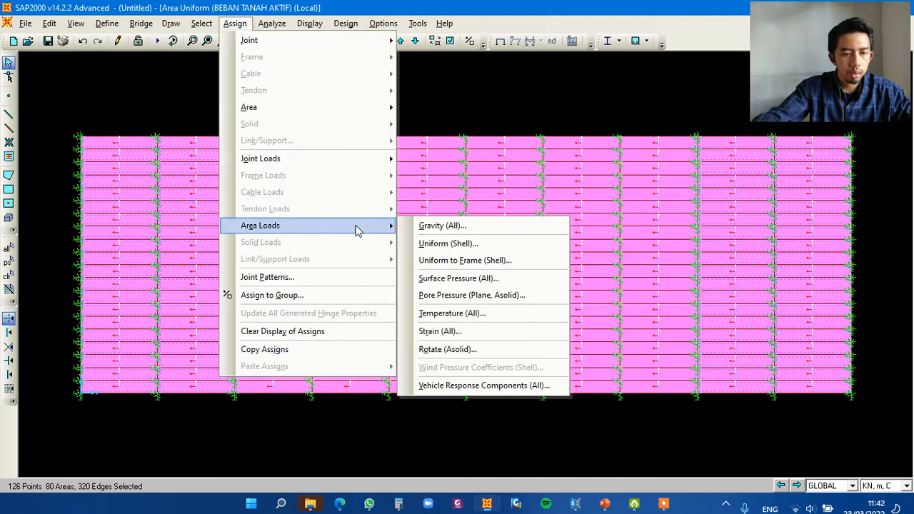
pyautogui.click(448, 243)
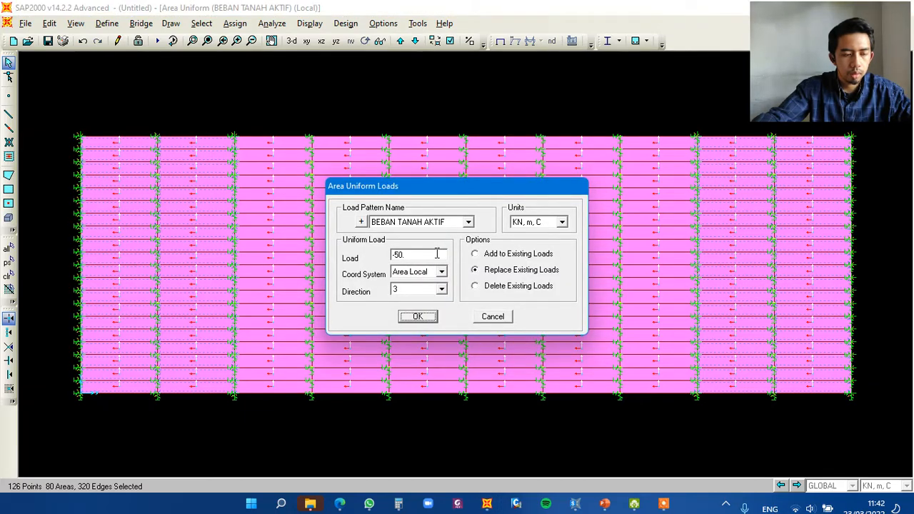
pyautogui.doubleClick(437, 254)
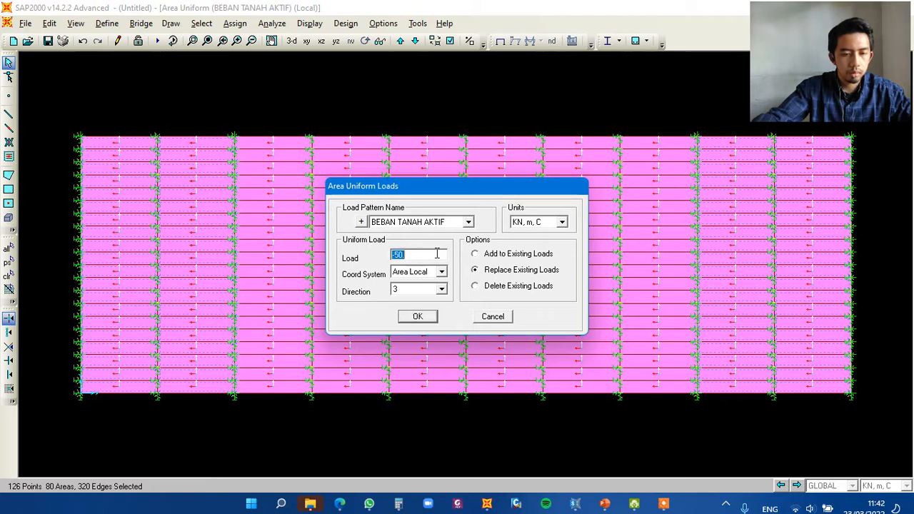
pyautogui.write('50')
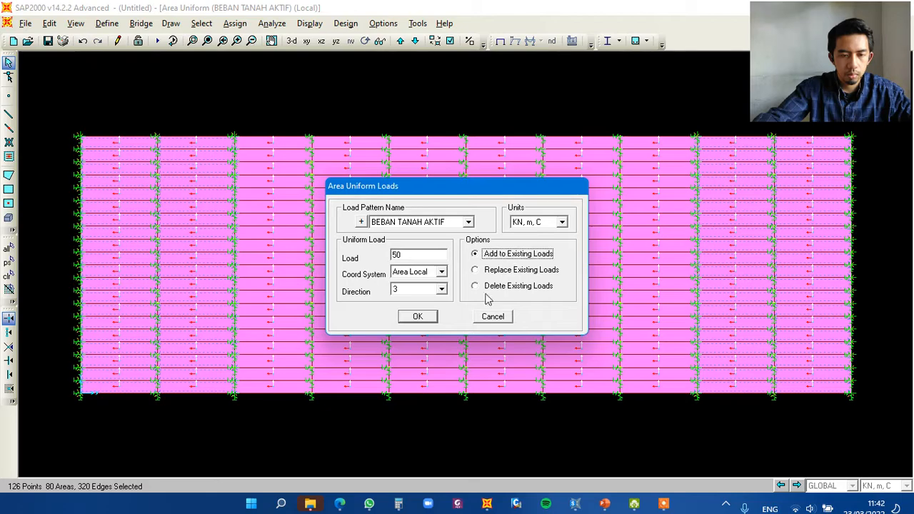
pyautogui.click(423, 317)
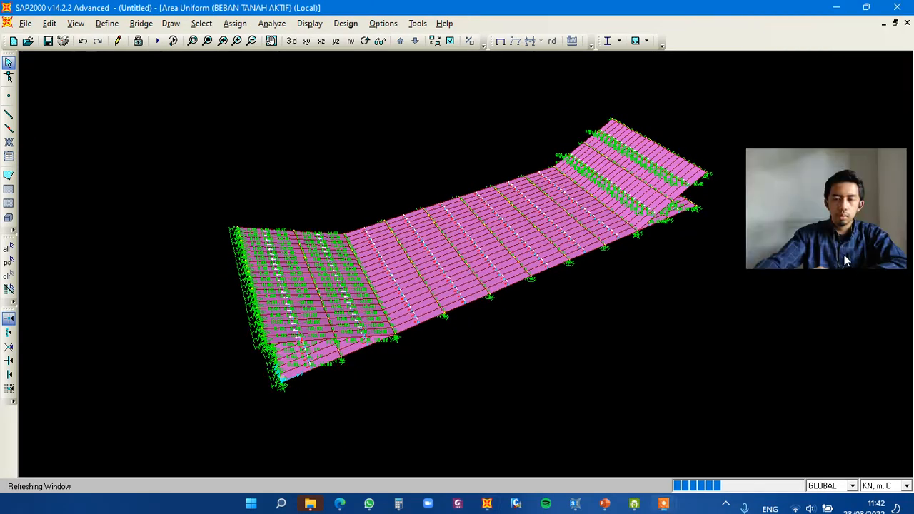
# Show the BEBAN AIR uniform load contours in GLOBAL coordinates with direction Gravity, and examine them across the whole model
pyautogui.click(310, 23)
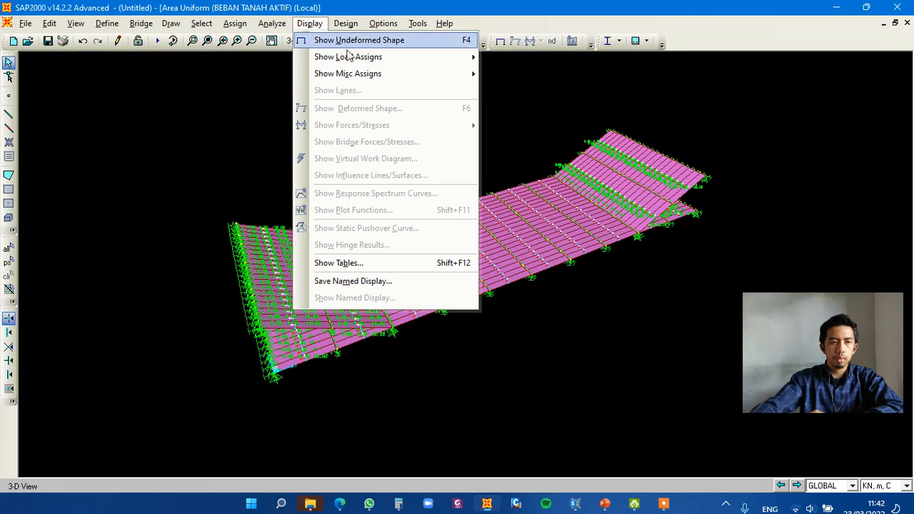
pyautogui.moveTo(397, 60)
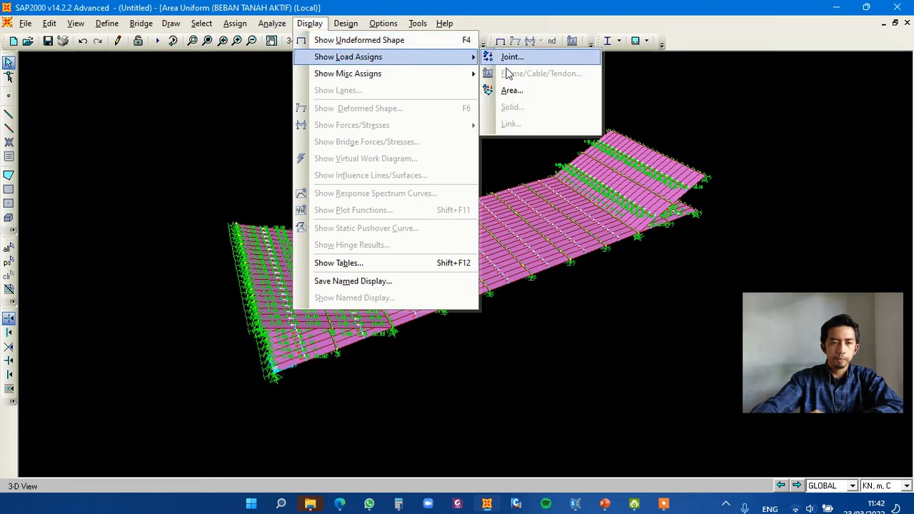
pyautogui.click(532, 92)
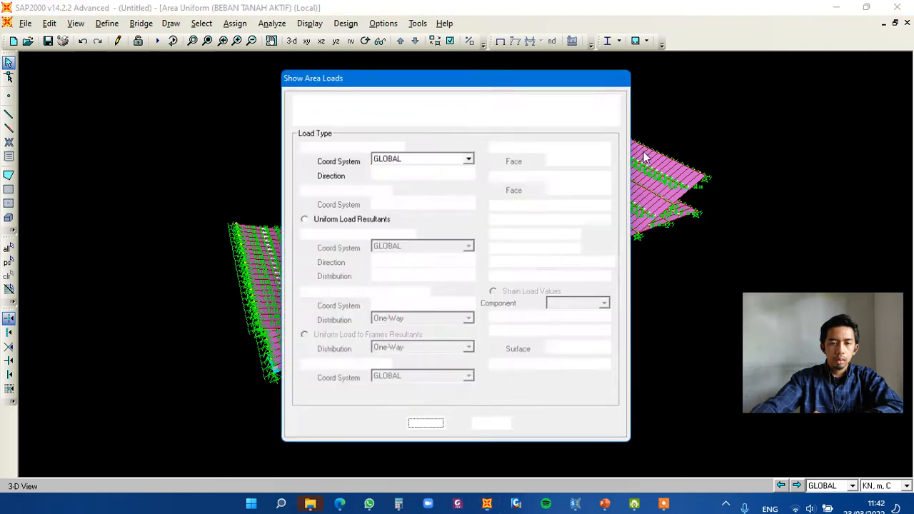
pyautogui.moveTo(520, 88); pyautogui.dragTo(763, 100)
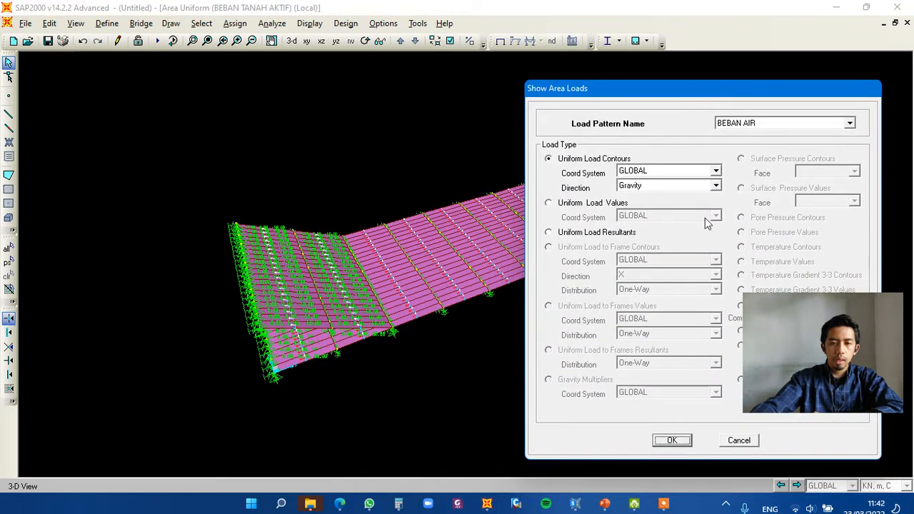
pyautogui.click(684, 441)
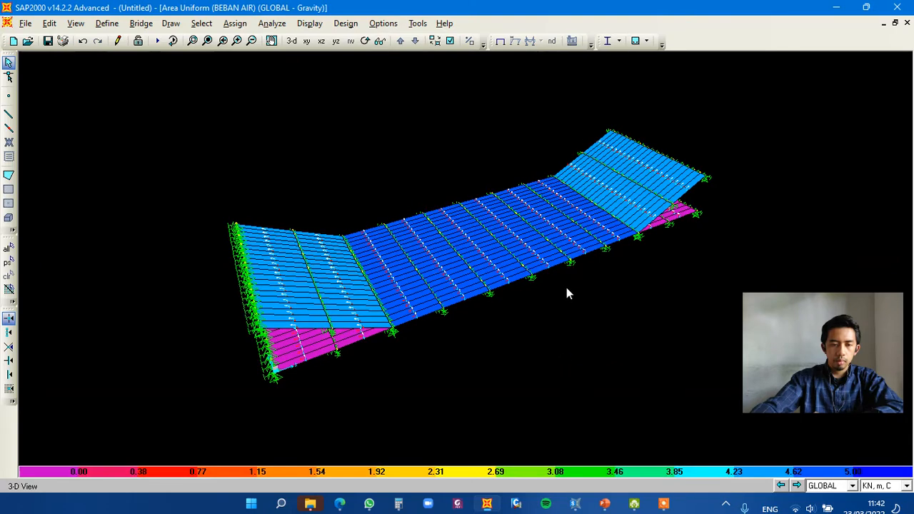
pyautogui.moveTo(562, 284); pyautogui.dragTo(507, 274, button='middle')
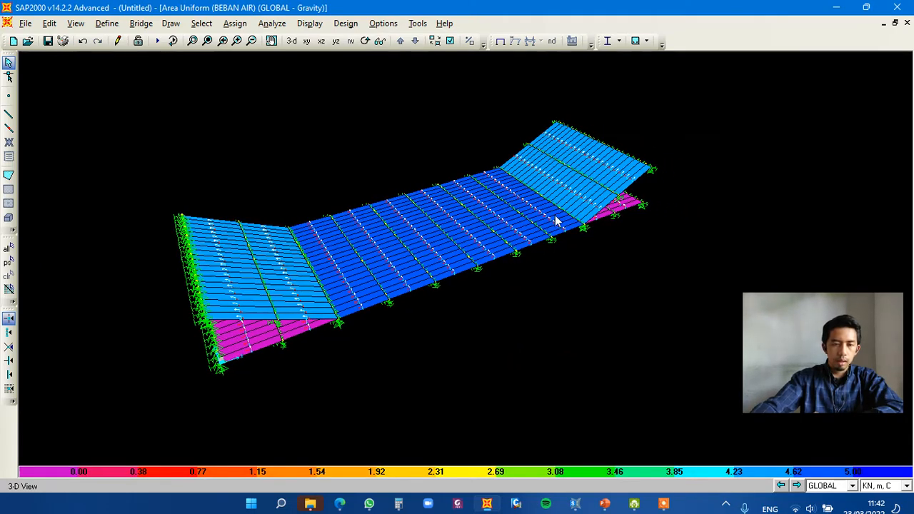
pyautogui.scroll(1, 321, 296)
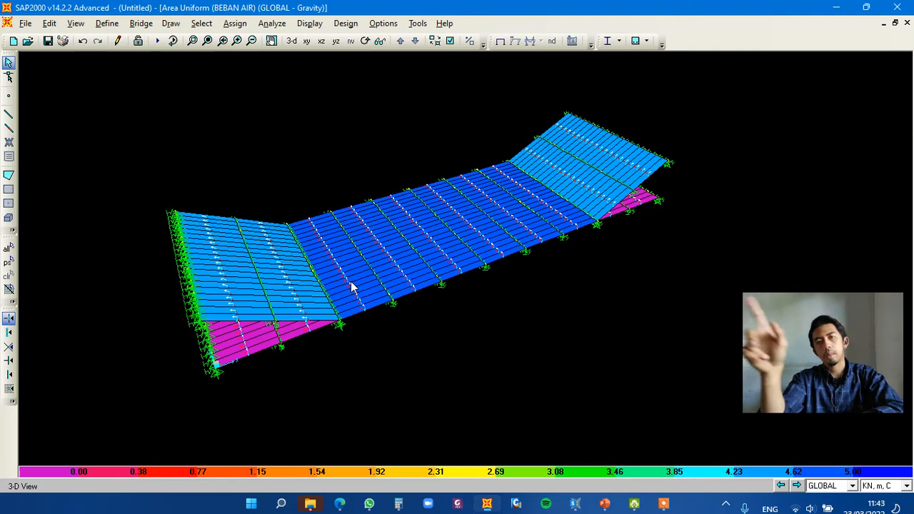
pyautogui.moveTo(772, 377); pyautogui.dragTo(780, 161)
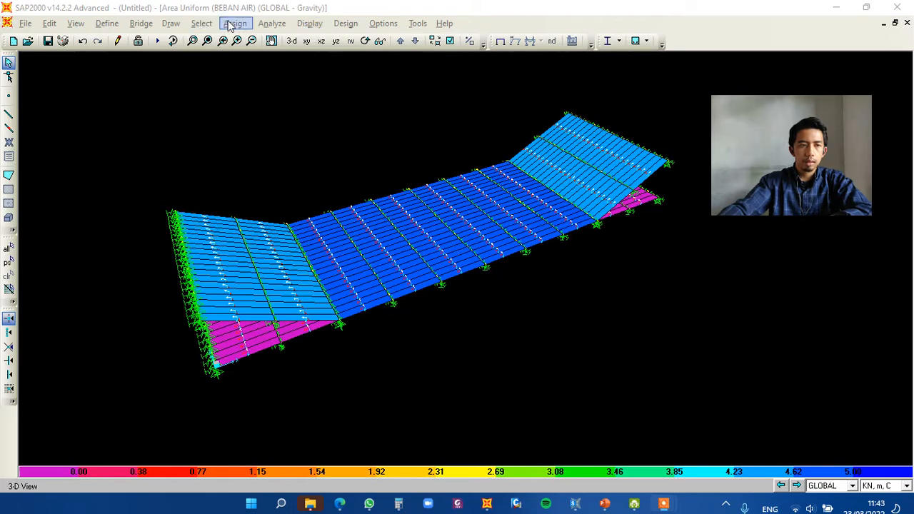
# Show the BEBAN TANAH AKTIF uniform load contours in Area Local coordinates with direction 3
pyautogui.click(307, 24)
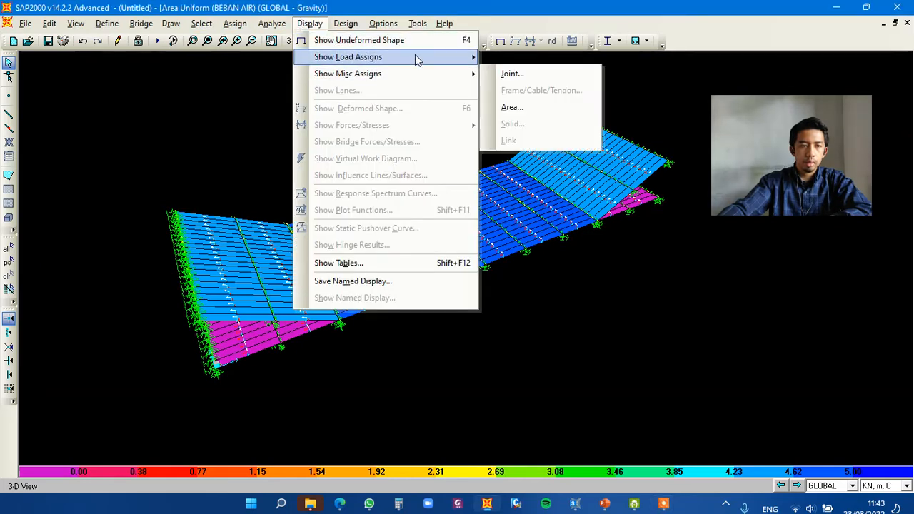
pyautogui.moveTo(469, 59)
pyautogui.click(504, 92)
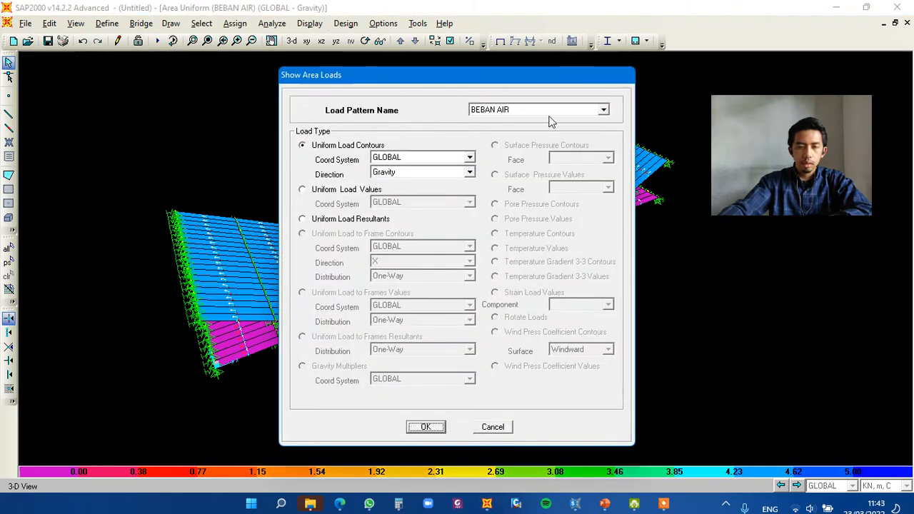
pyautogui.click(516, 112)
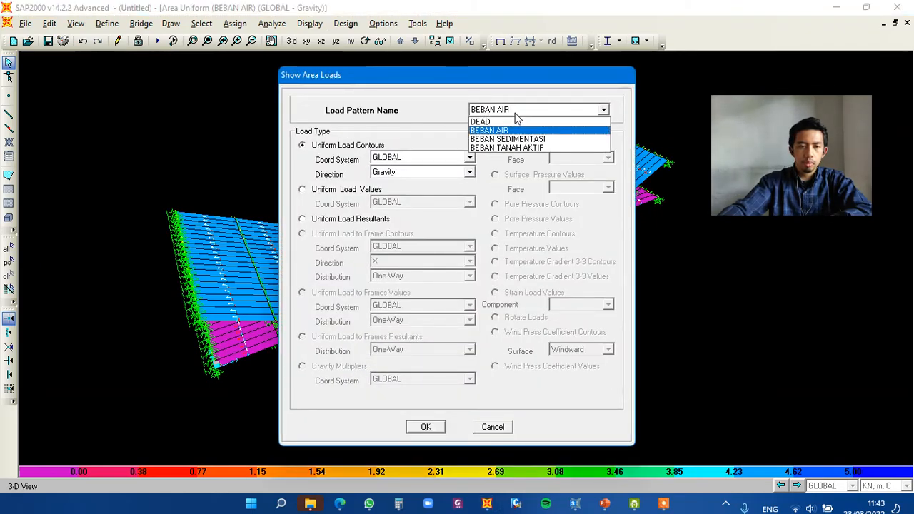
pyautogui.click(540, 148)
pyautogui.click(302, 145)
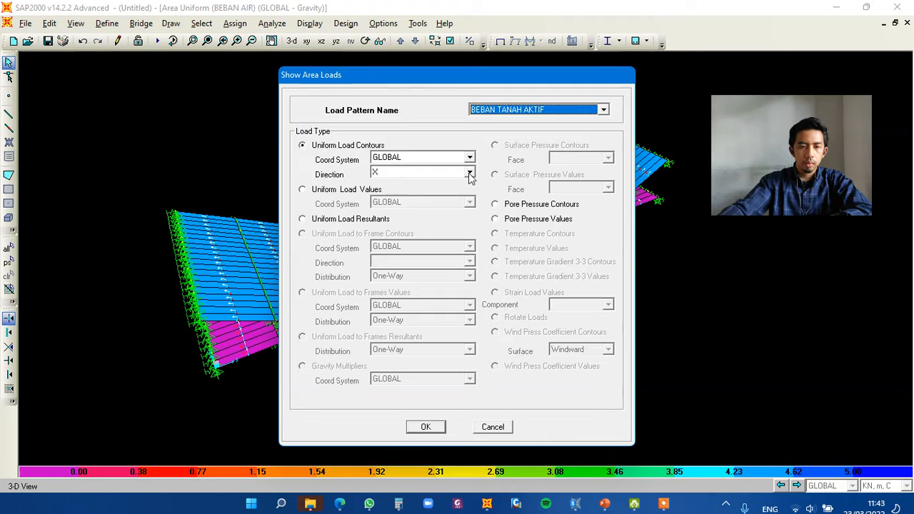
pyautogui.click(469, 173)
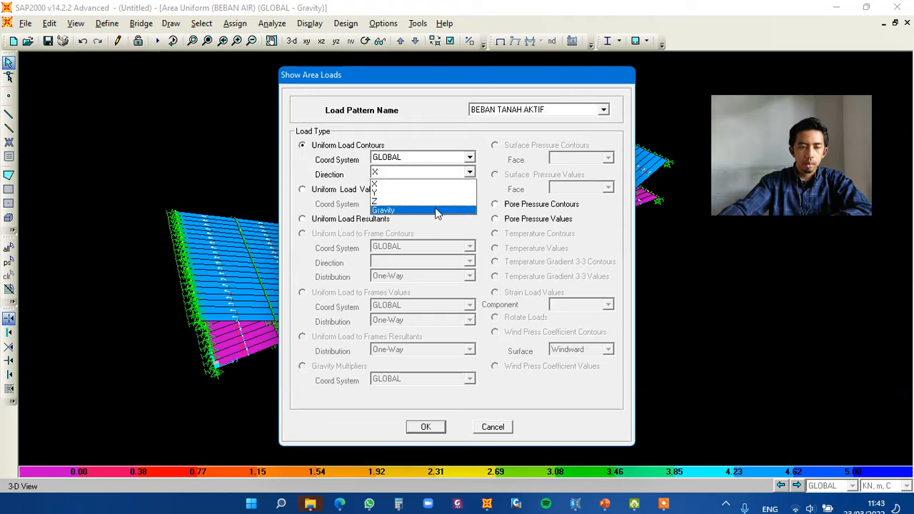
pyautogui.click(437, 211)
pyautogui.click(469, 172)
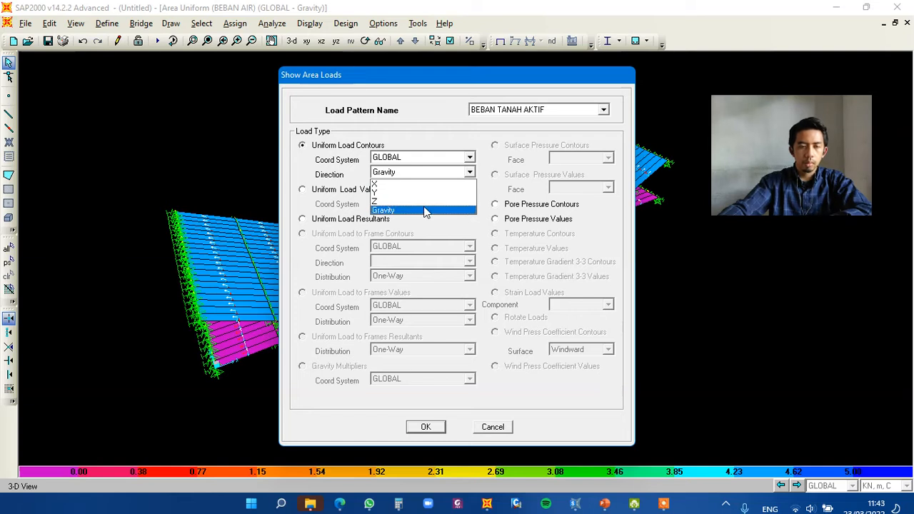
pyautogui.click(449, 157)
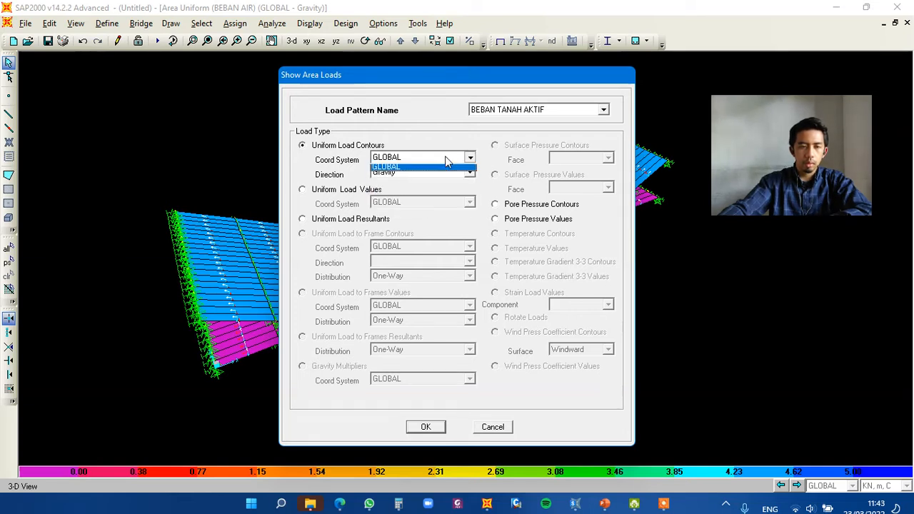
pyautogui.click(428, 167)
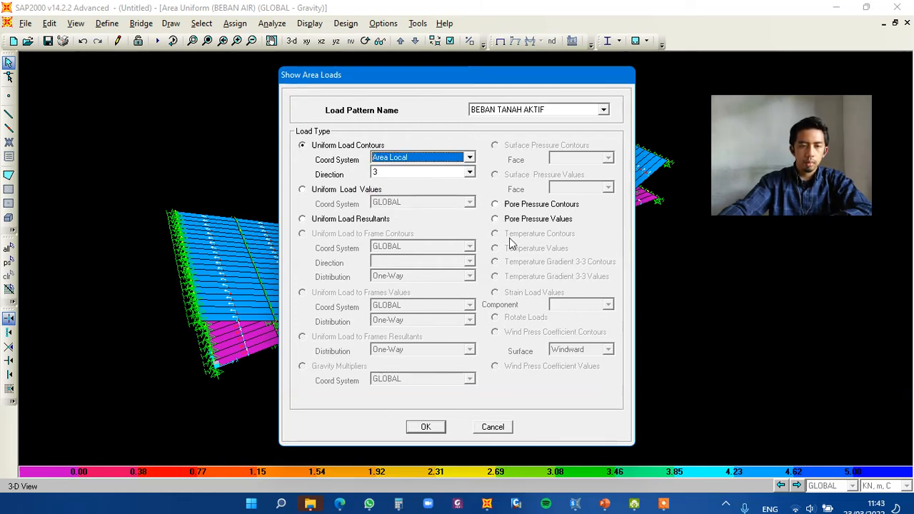
pyautogui.click(426, 427)
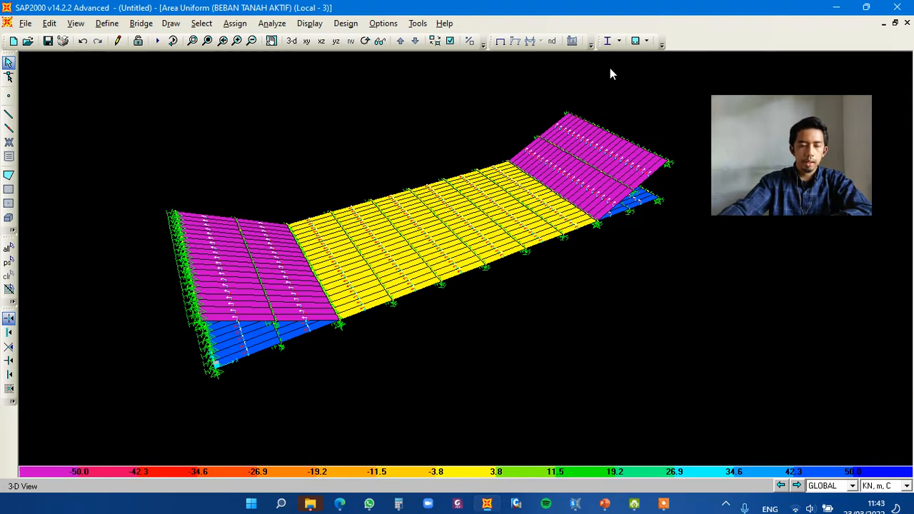
# Show the pore pressure contours for the BEBAN TANAH AKTIF load pattern across the whole model
pyautogui.click(323, 26)
pyautogui.moveTo(462, 64)
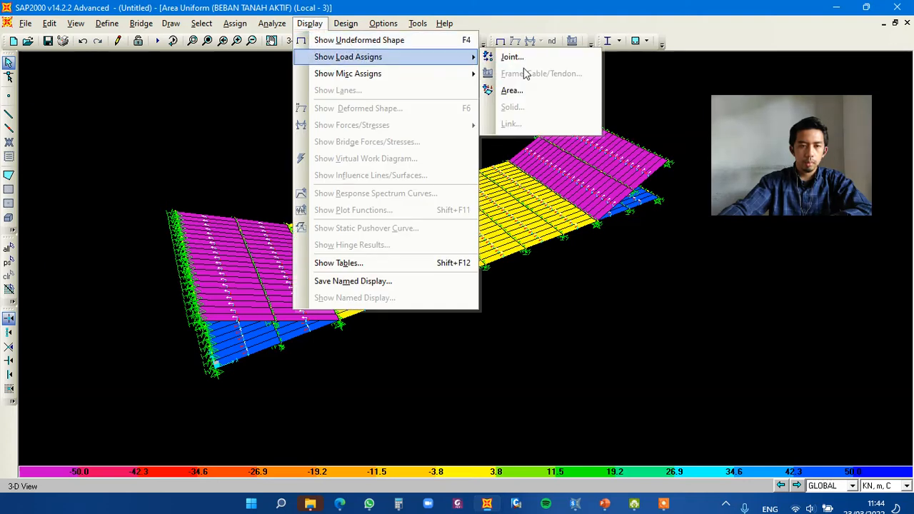
pyautogui.click(519, 91)
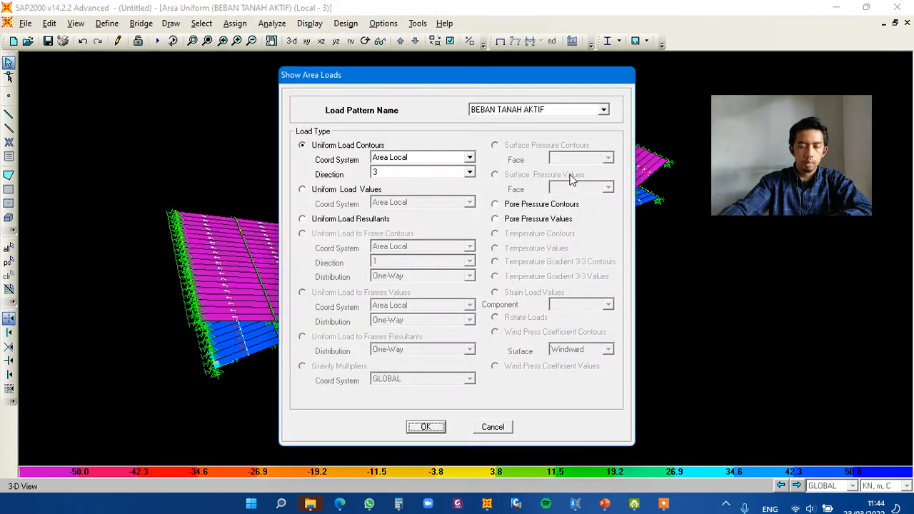
pyautogui.click(495, 205)
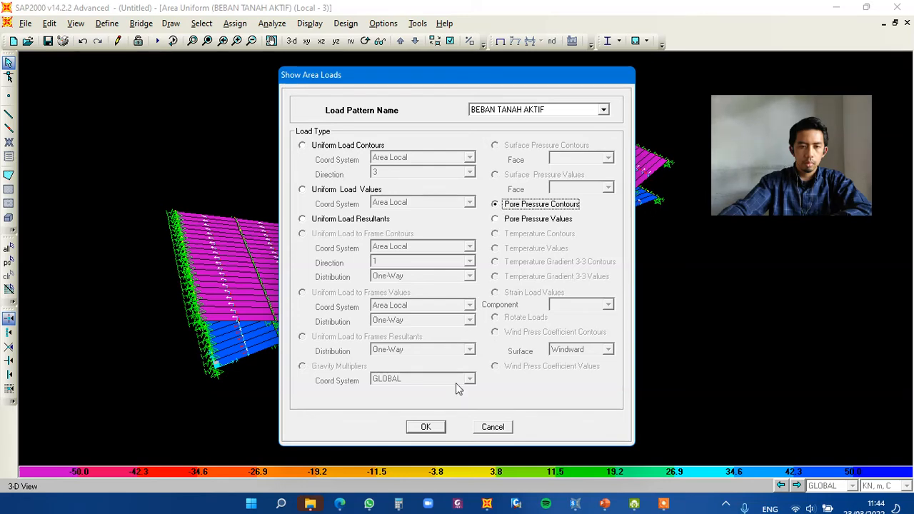
pyautogui.click(432, 428)
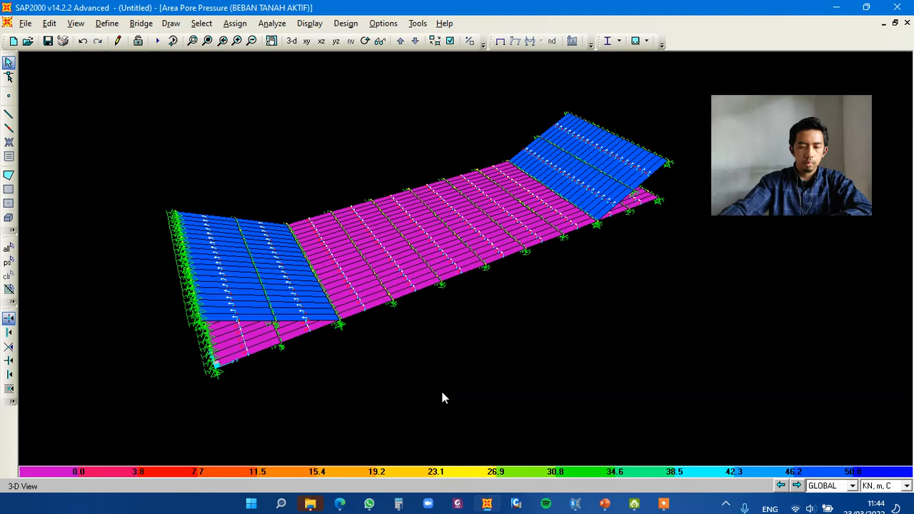
pyautogui.moveTo(507, 307); pyautogui.dragTo(486, 299, button='middle')
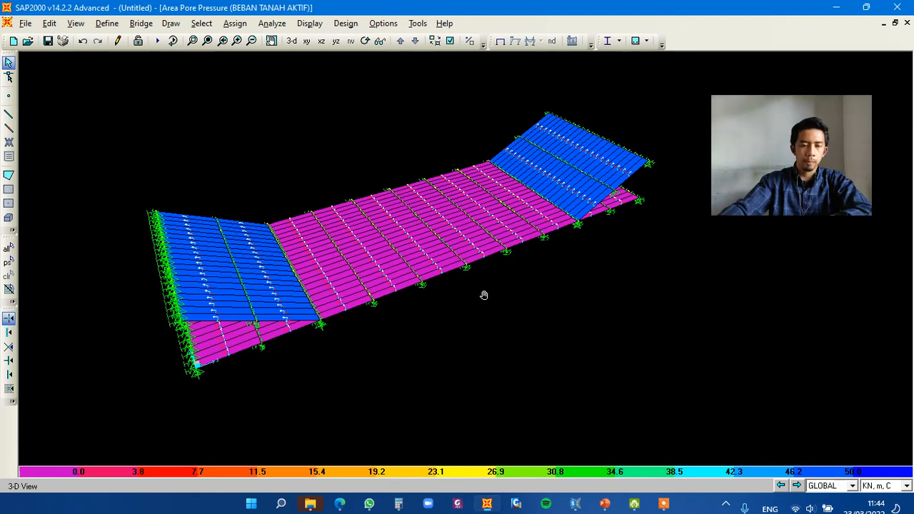
pyautogui.click(775, 171)
pyautogui.moveTo(775, 171); pyautogui.dragTo(785, 156)
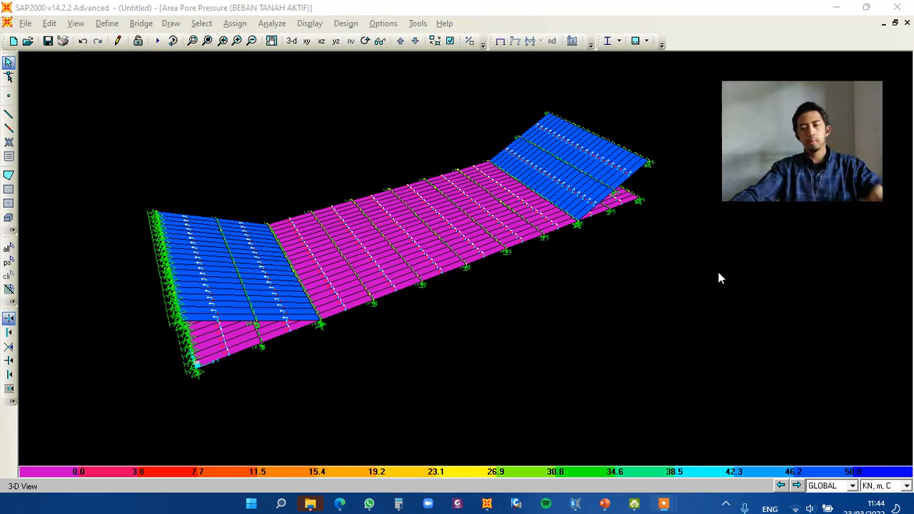
pyautogui.moveTo(666, 505)
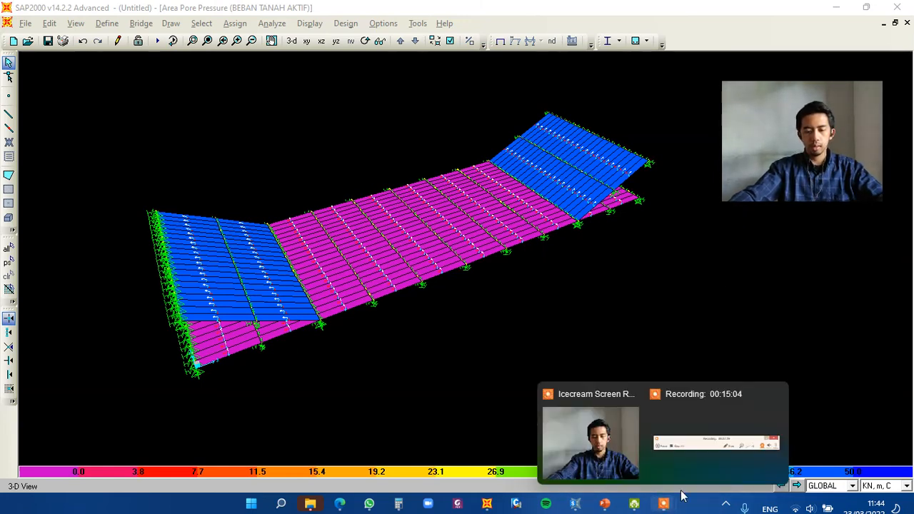